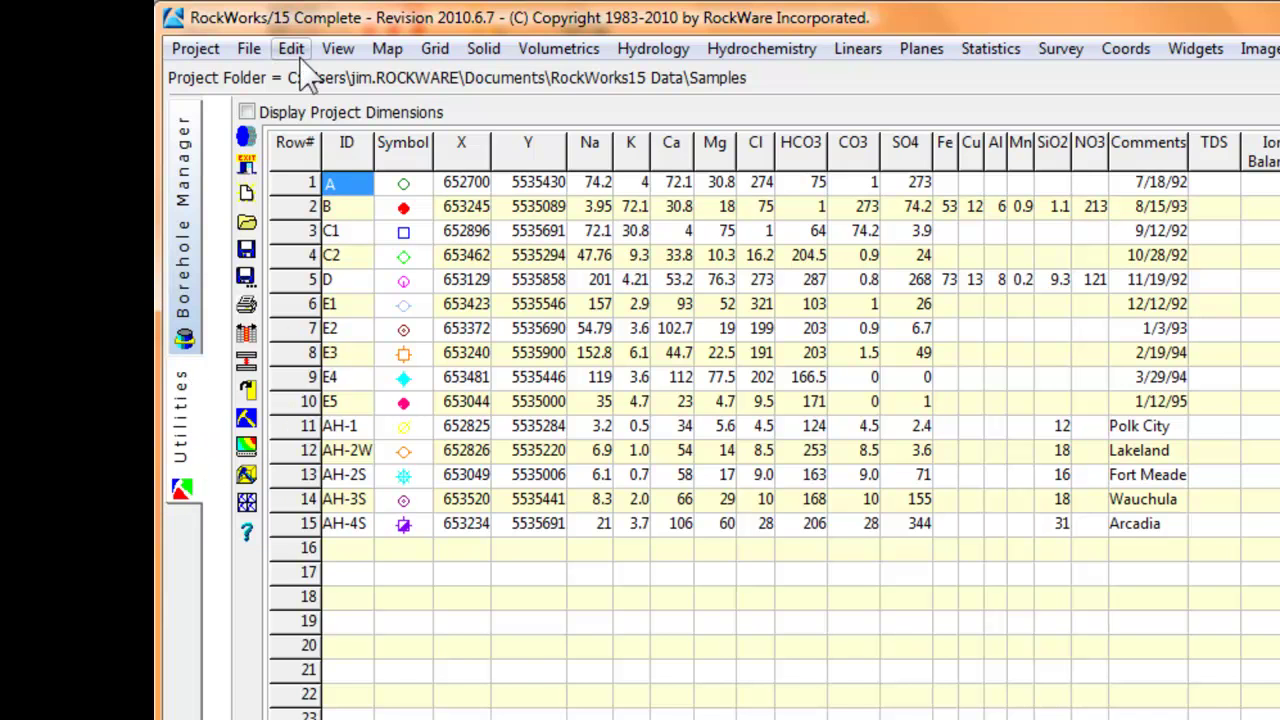
Open the Piper Diagram tool for the hydrochemistry data and consult its instructions on input columns.
left_click(485, 52)
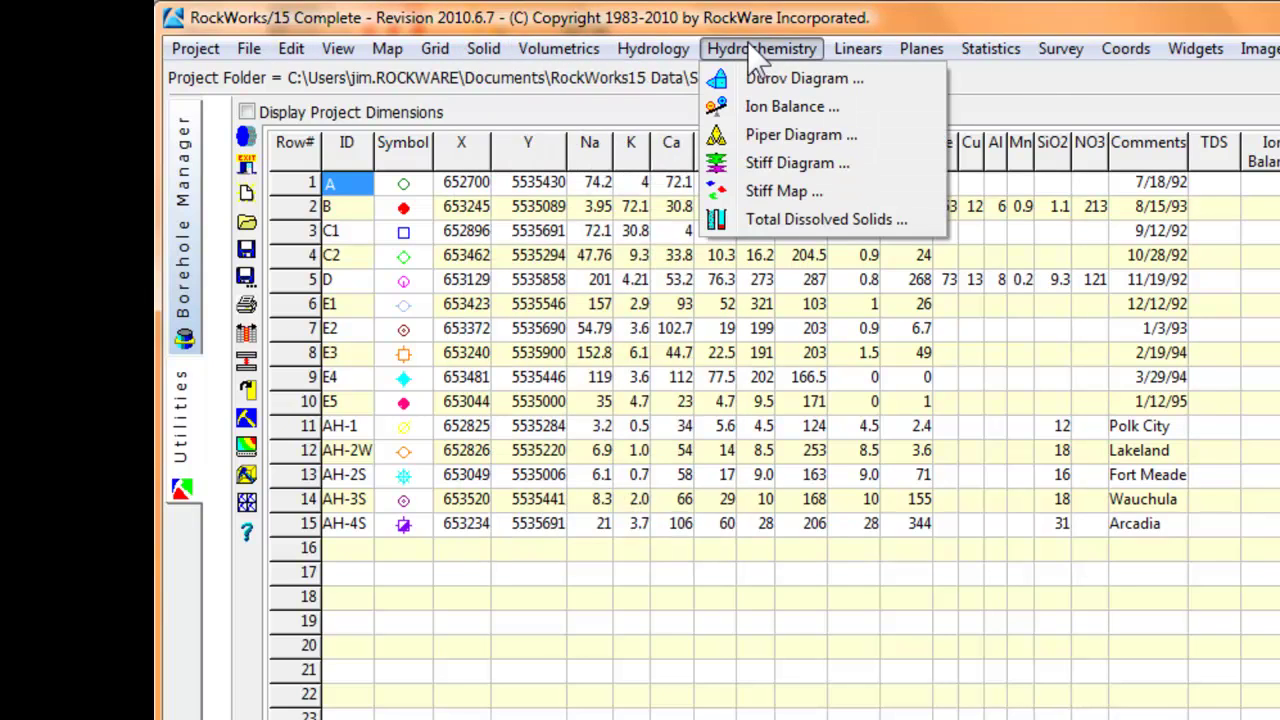
mouse_move(860, 56)
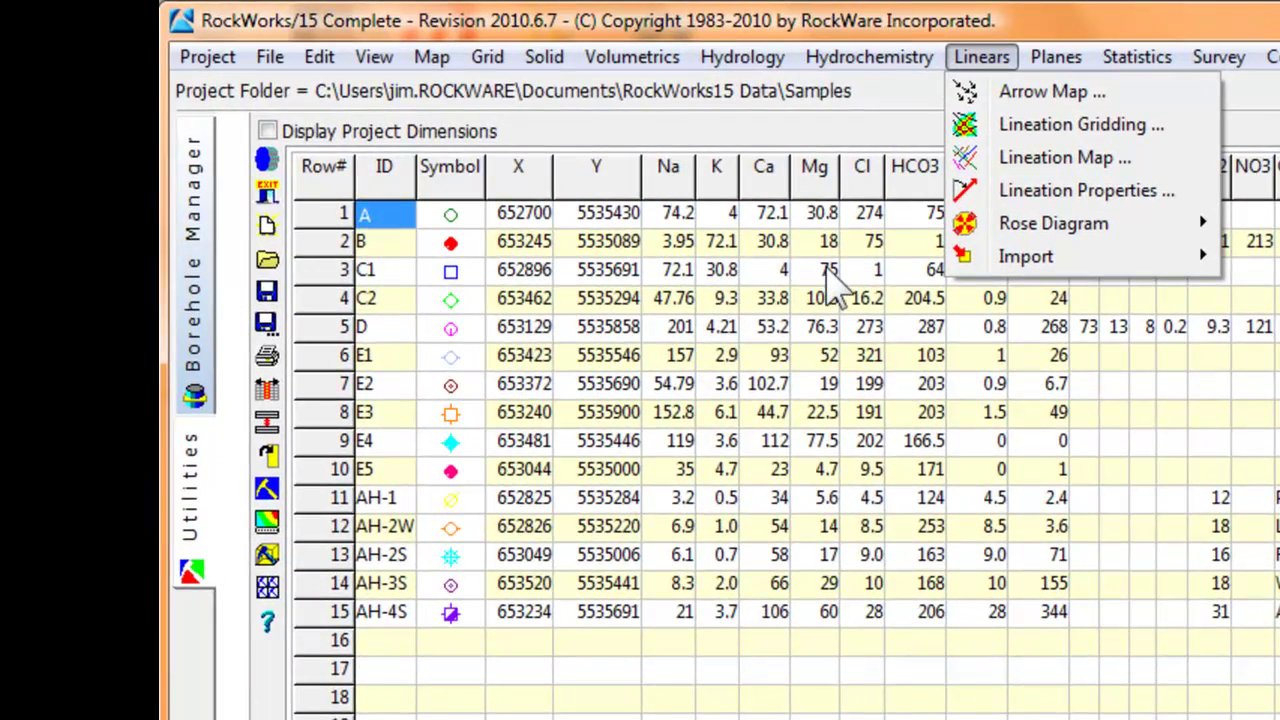
mouse_move(855, 63)
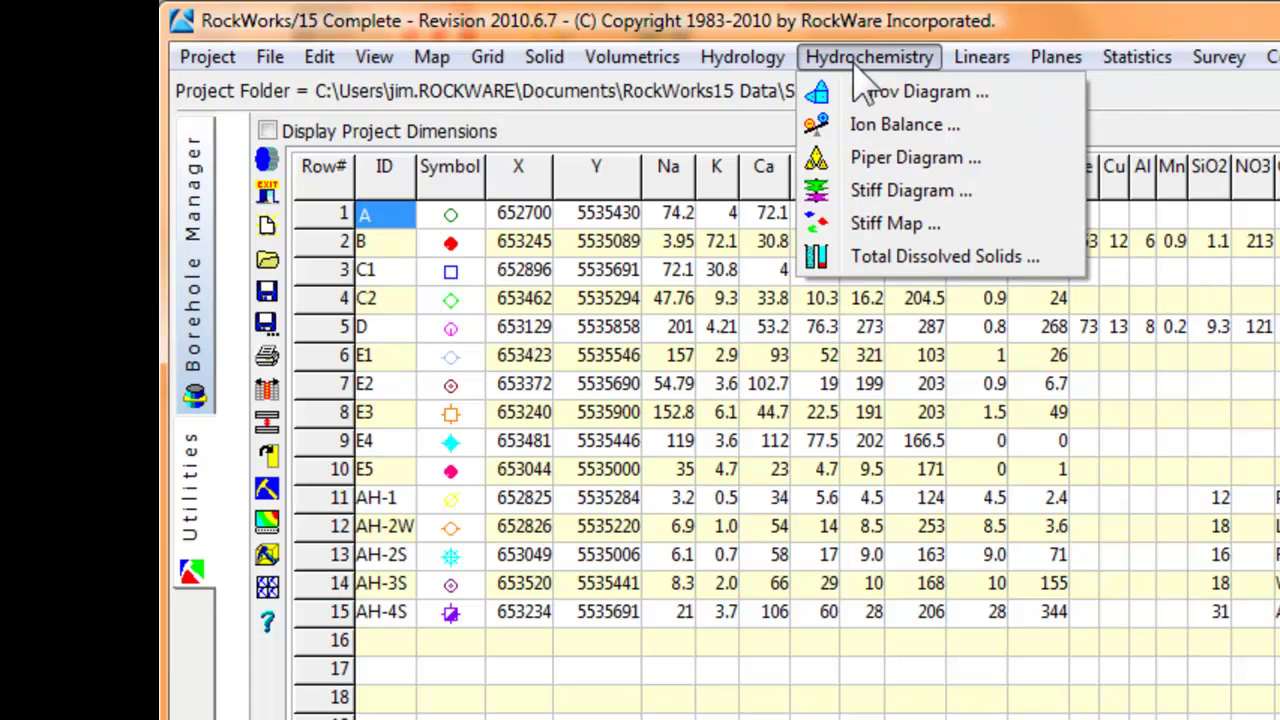
left_click(893, 163)
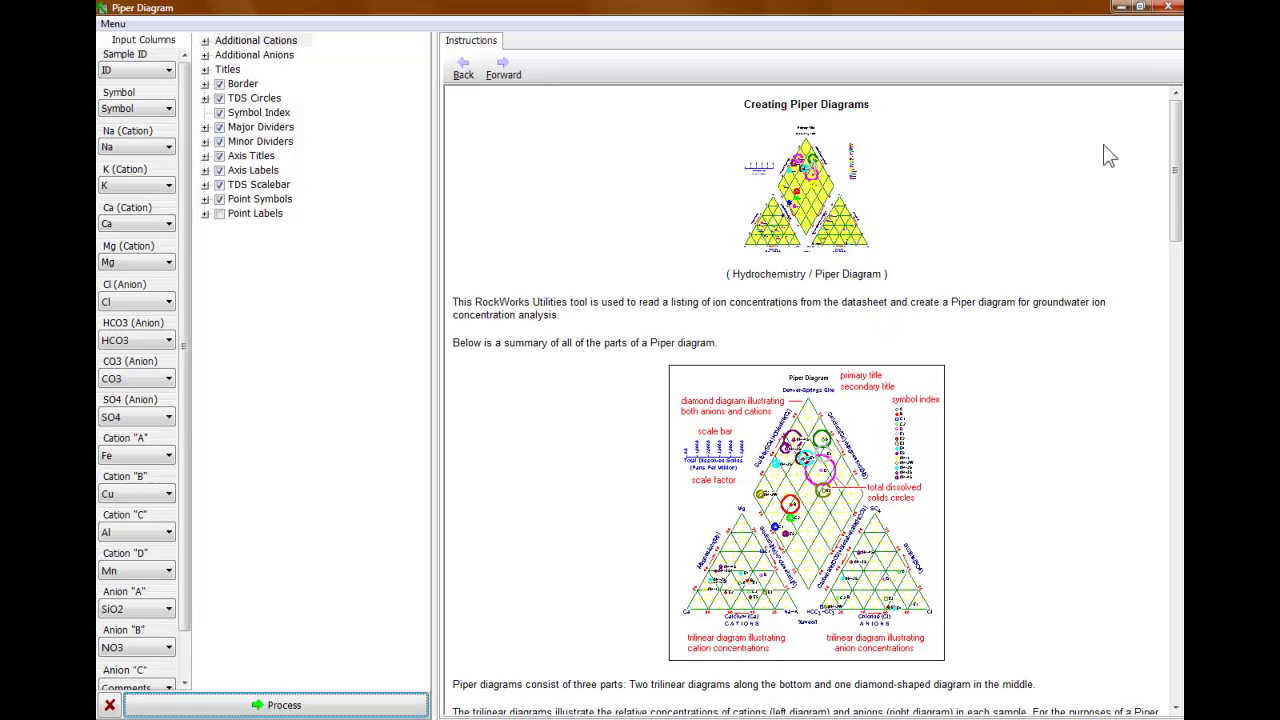
left_click_drag(1178, 205, 1166, 374)
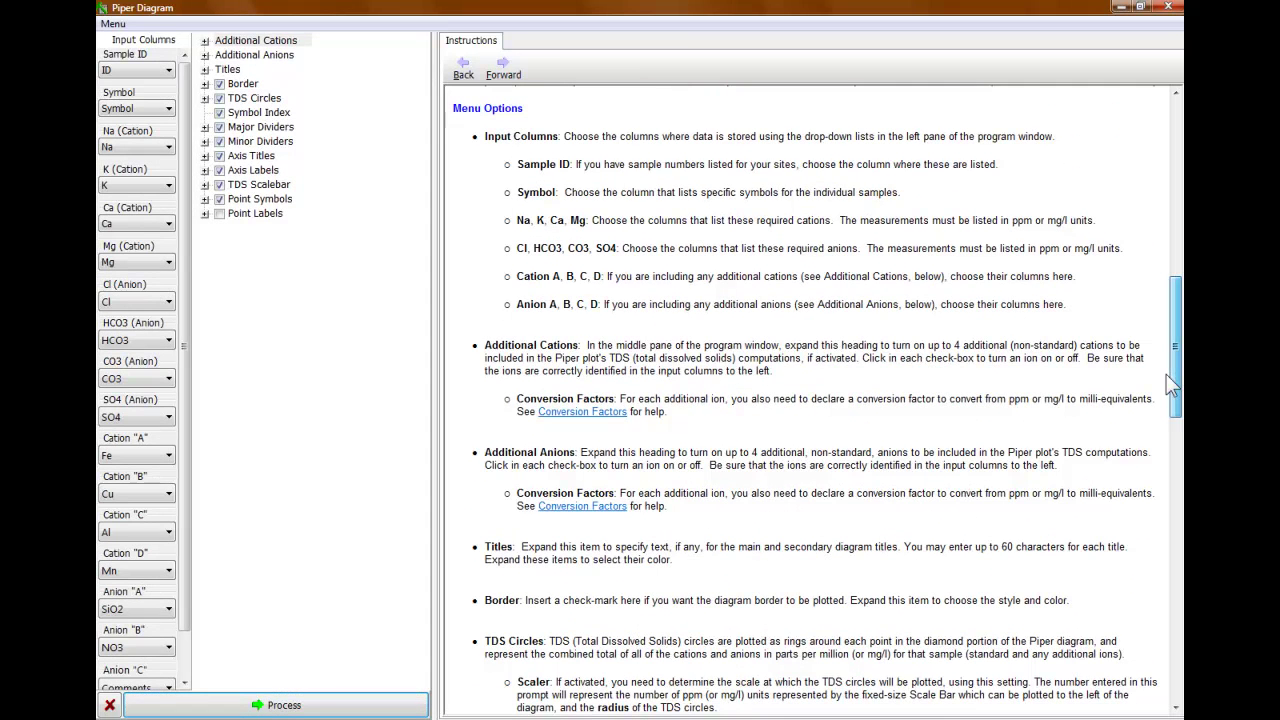
Choose the K column of the datasheet as the K (Cation) input for the Piper diagram.
left_click(169, 186)
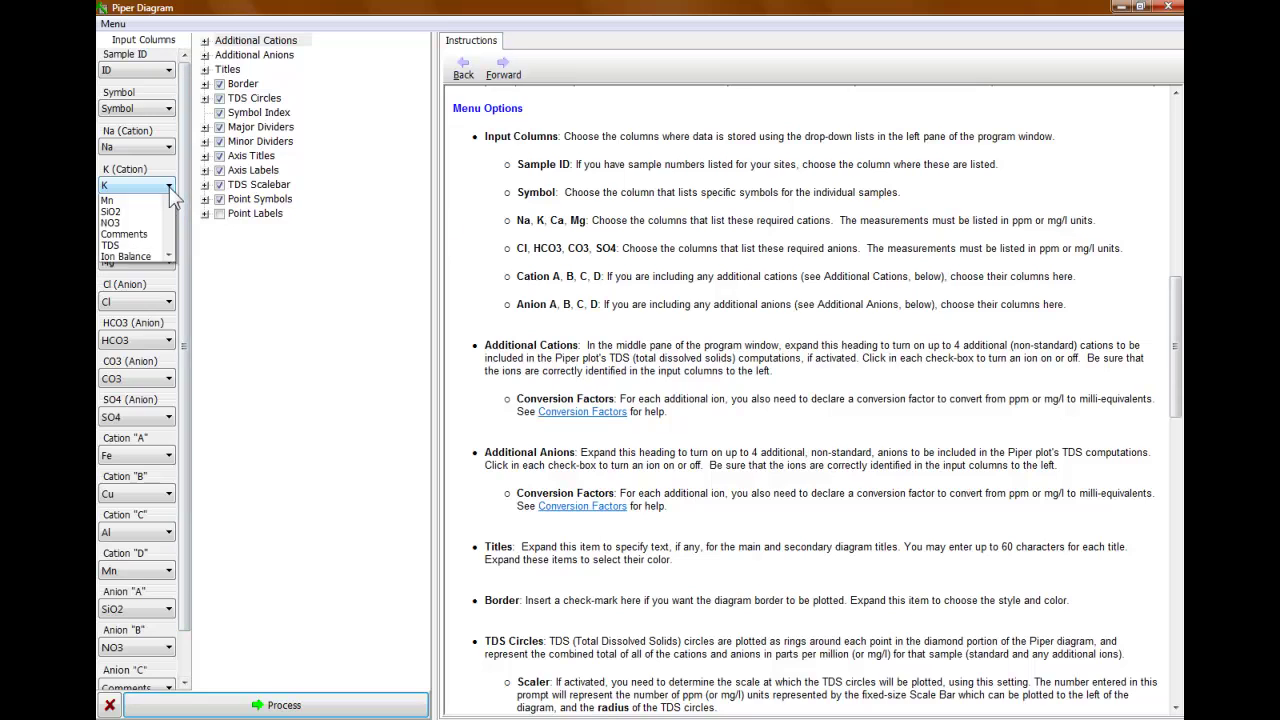
left_click(169, 187)
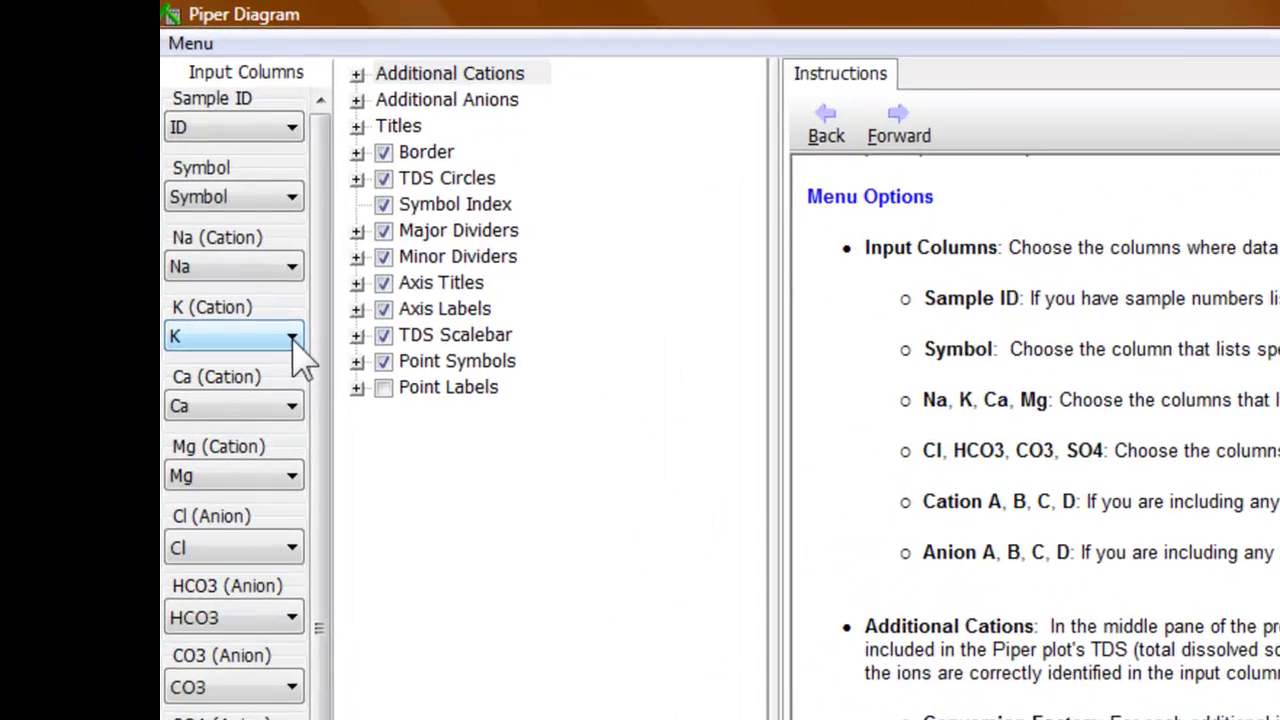
left_click(169, 187)
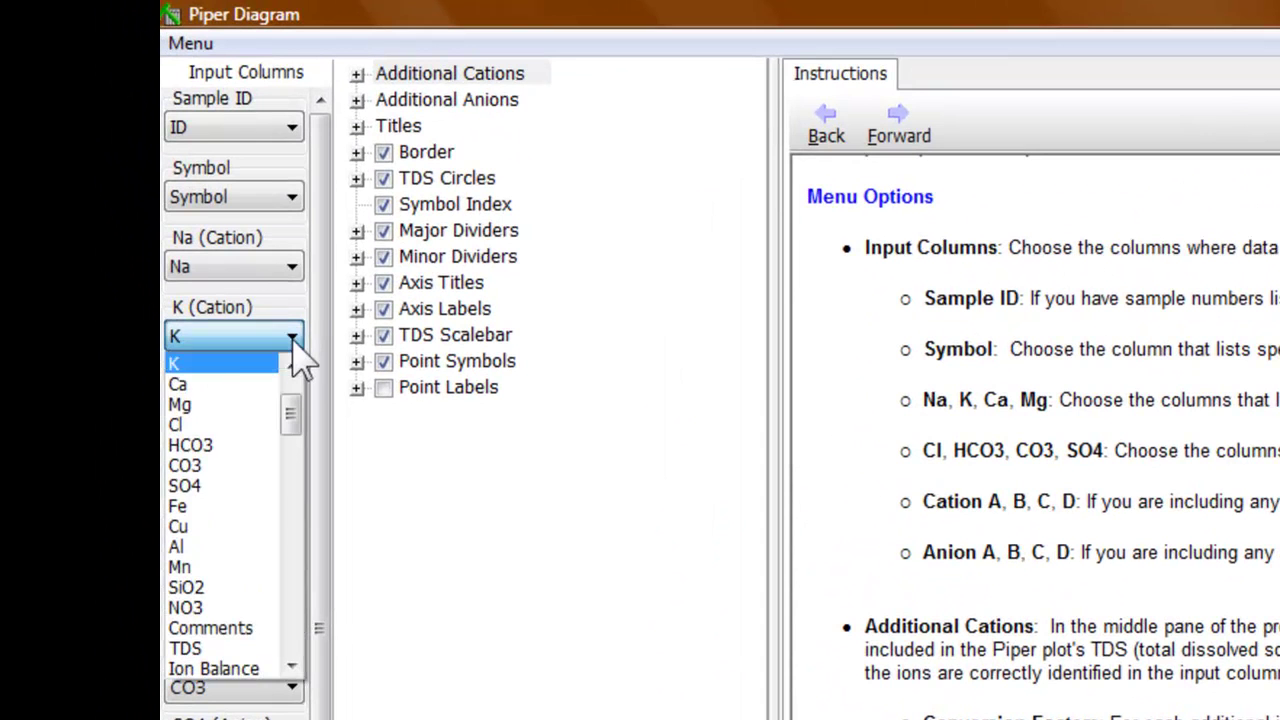
left_click(213, 362)
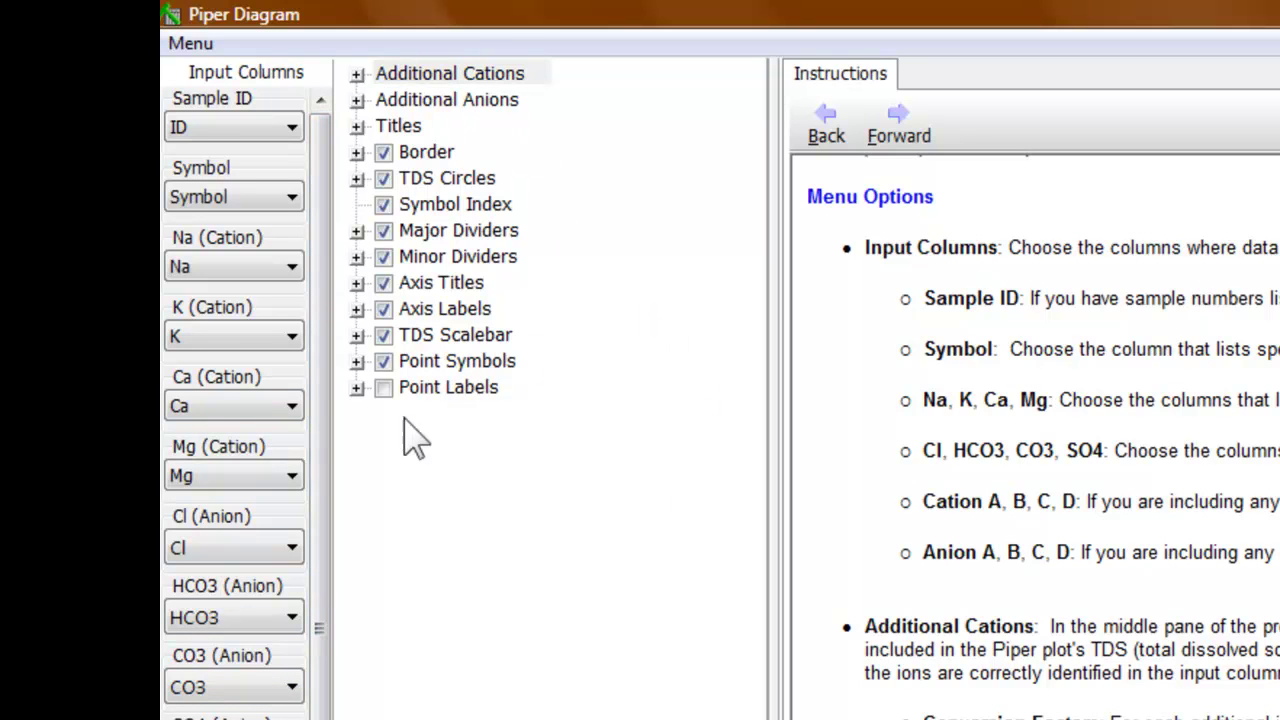
Expand the TDS Circles, Major Dividers and Minor Dividers settings, narrow the options pane and generate the Piper diagram.
left_click(356, 178)
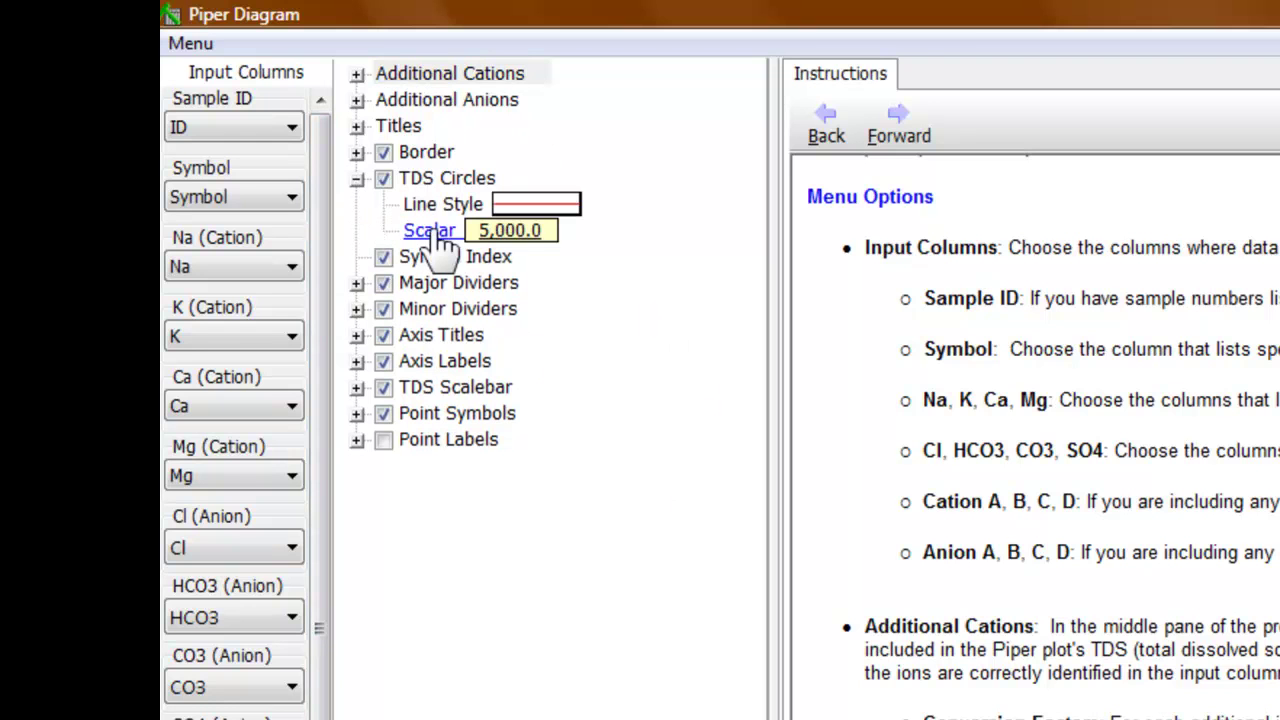
left_click(357, 283)
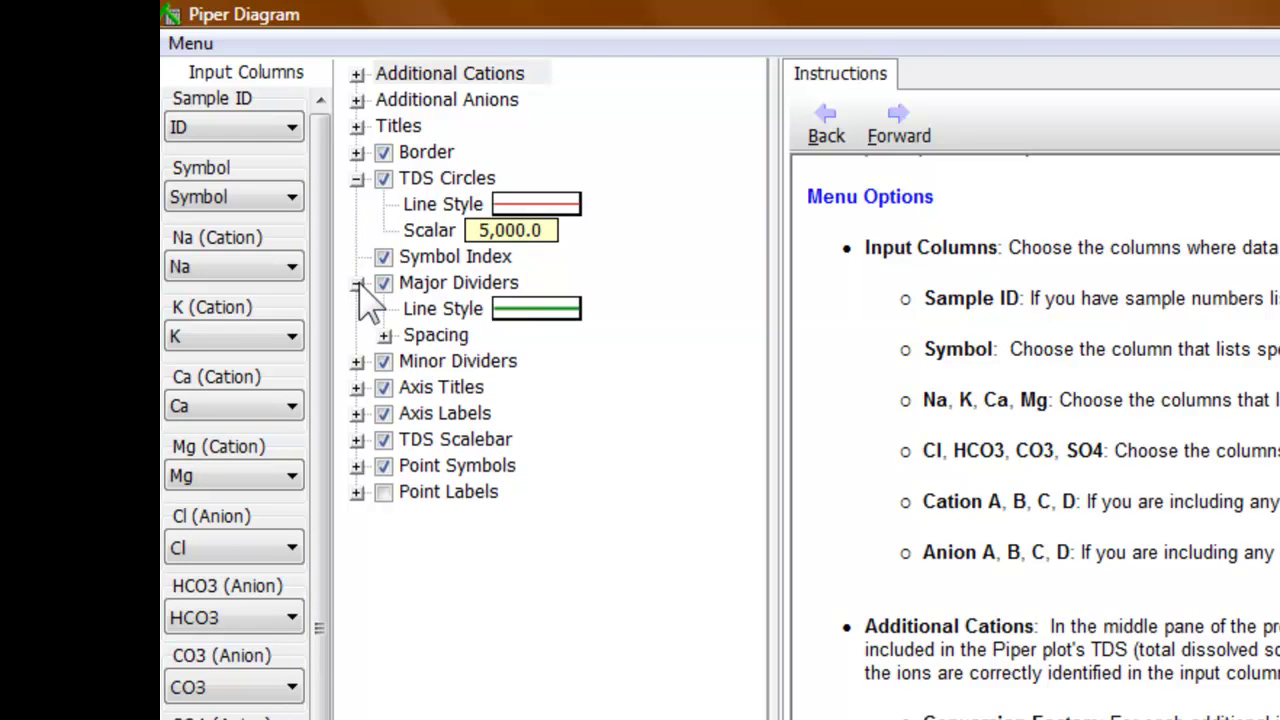
left_click(357, 361)
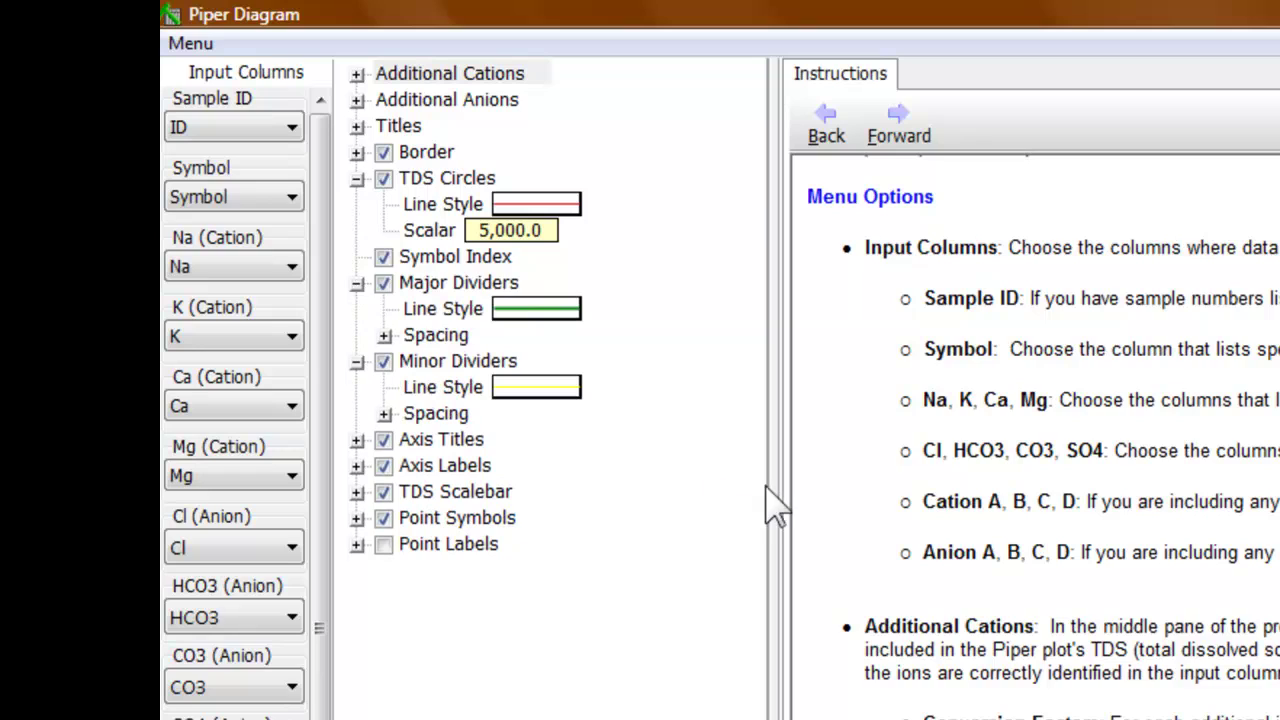
left_click_drag(770, 486, 602, 504)
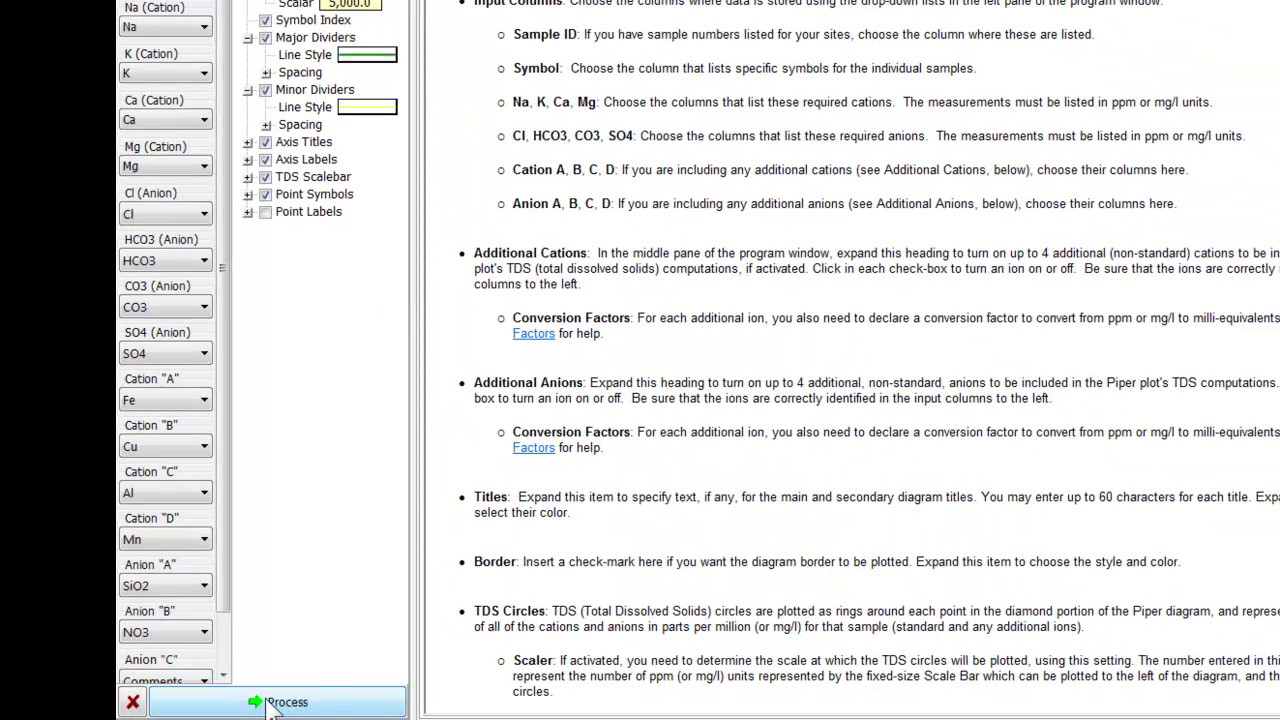
left_click(272, 705)
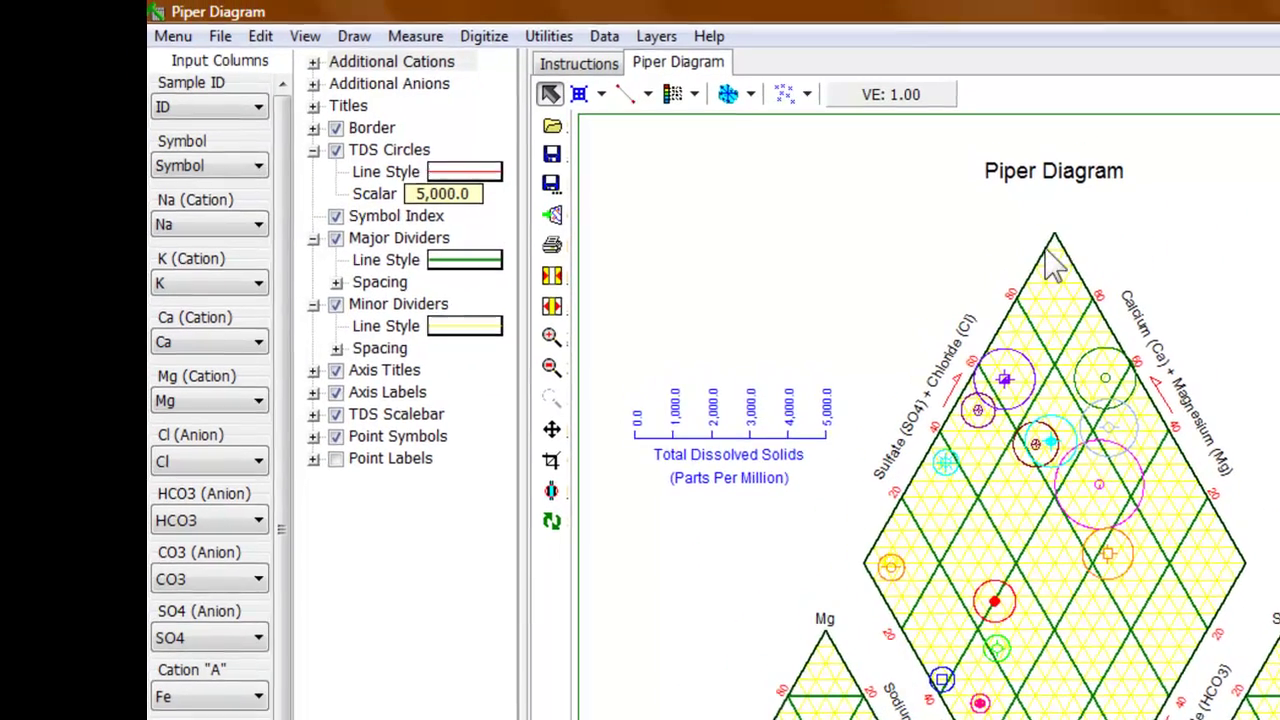
Review the export formats available for the Piper diagram and close the diagram window.
left_click(224, 40)
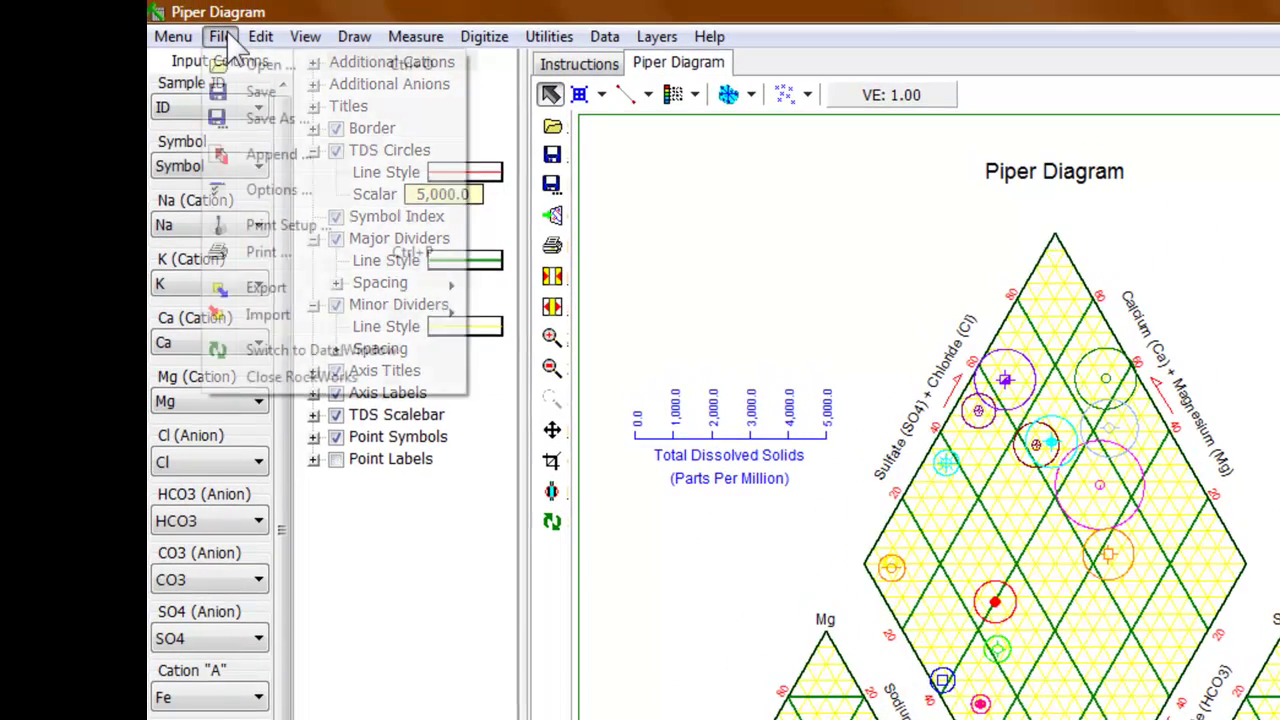
mouse_move(190, 190)
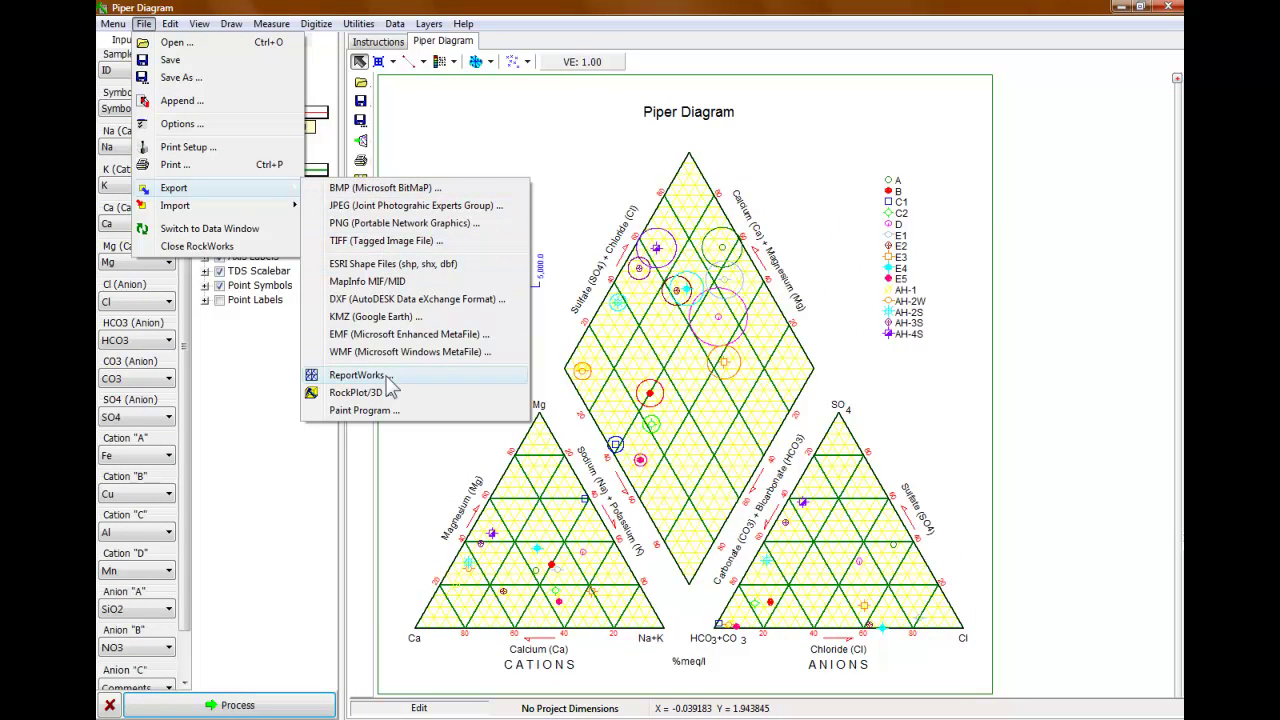
left_click(1166, 9)
left_click(1166, 9)
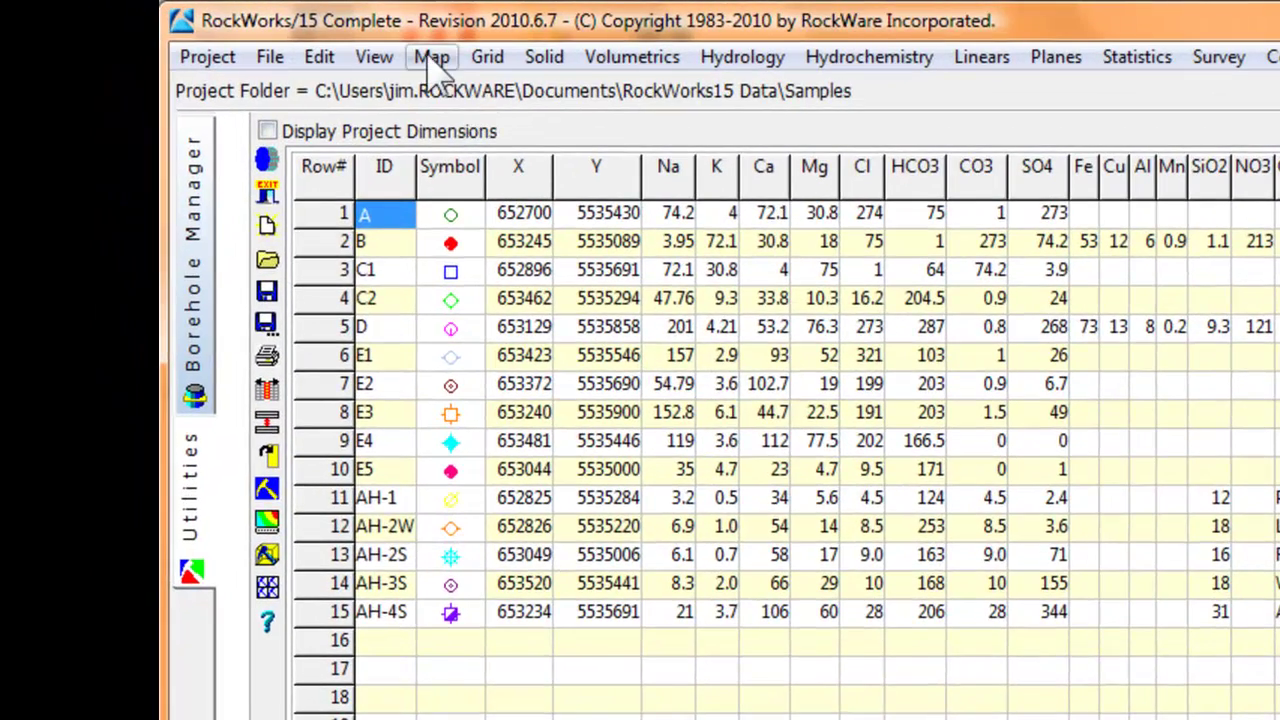
Create an EZ-Map with X and Y as the coordinate columns and Mg as the Z column, and close the map window.
left_click(434, 58)
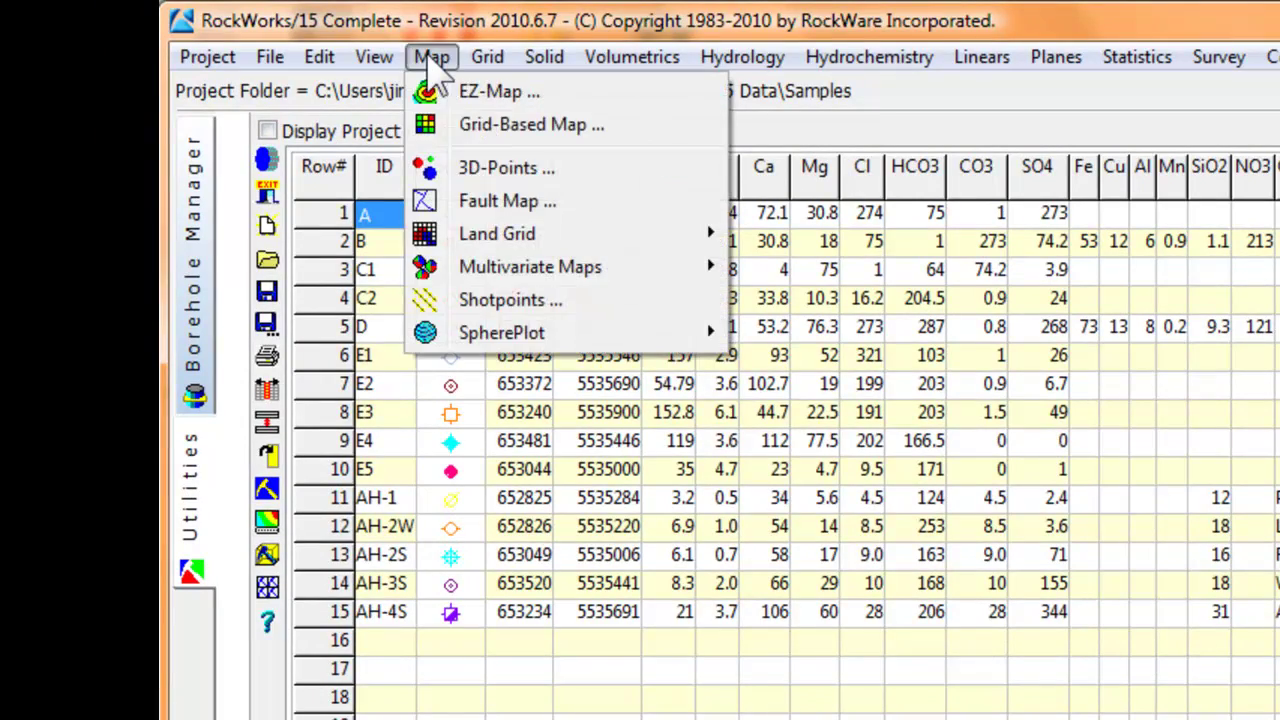
left_click(466, 88)
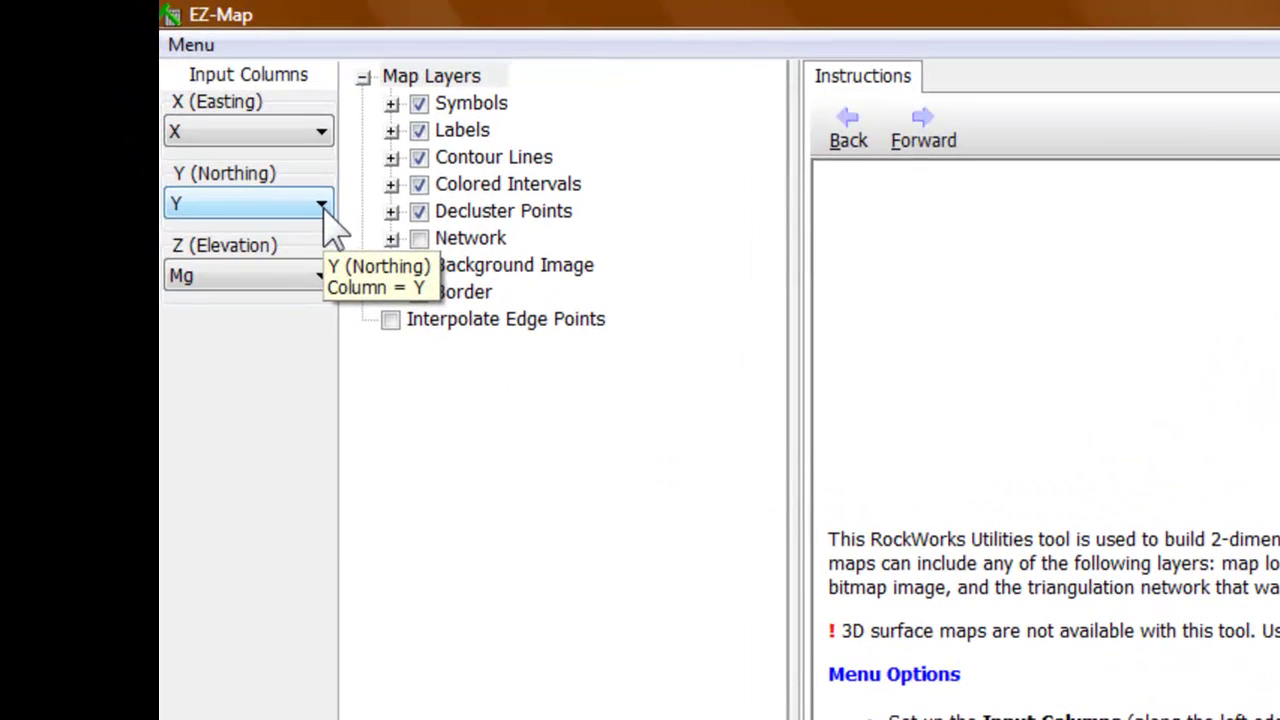
left_click(262, 164)
left_click(262, 178)
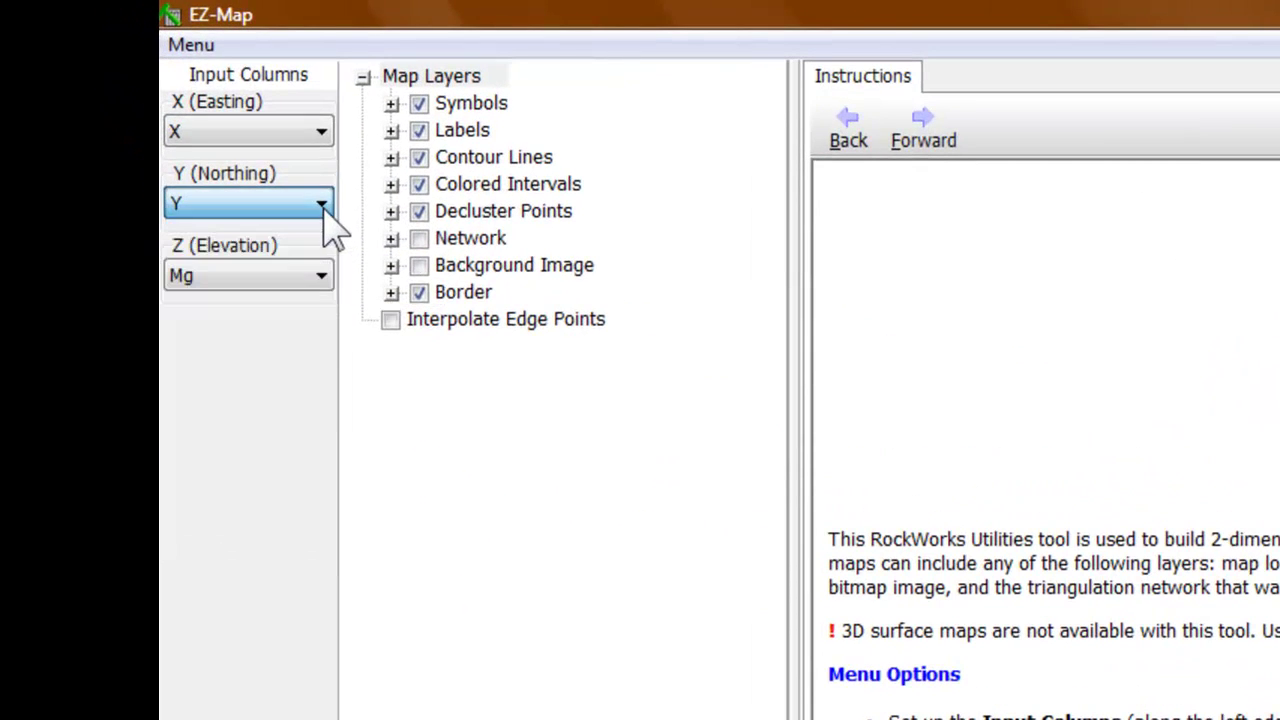
left_click(322, 282)
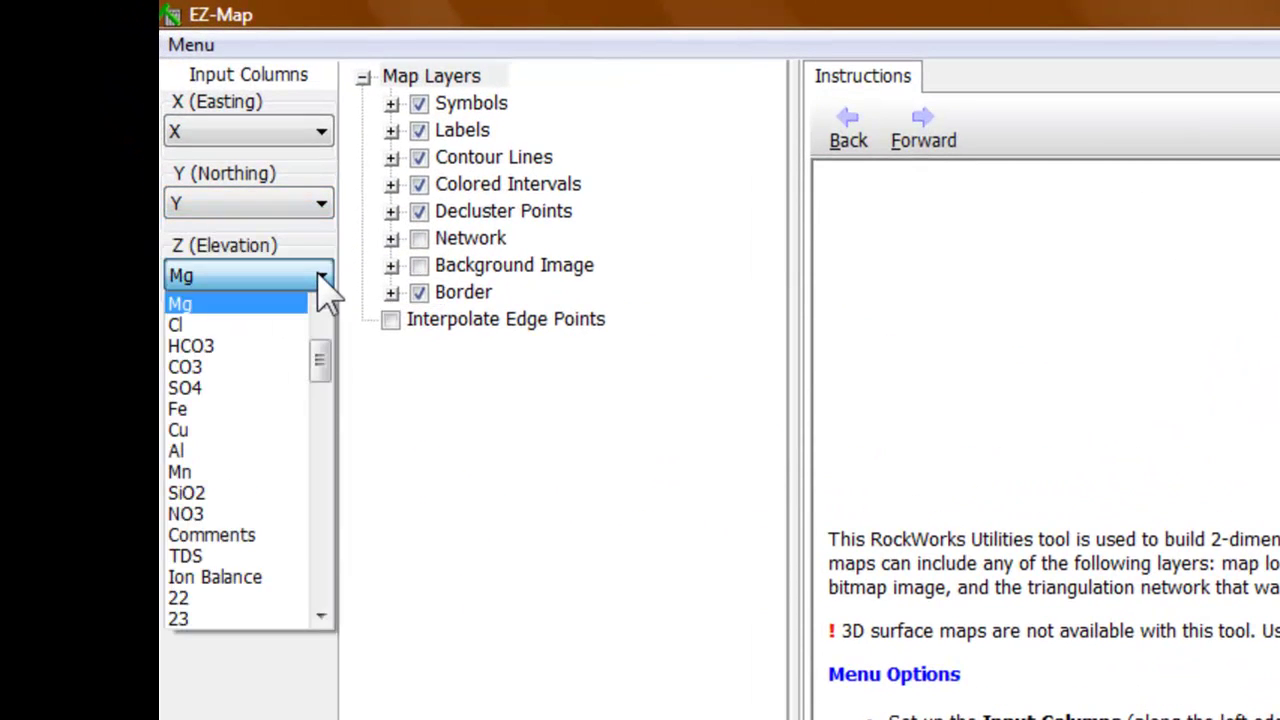
left_click(243, 303)
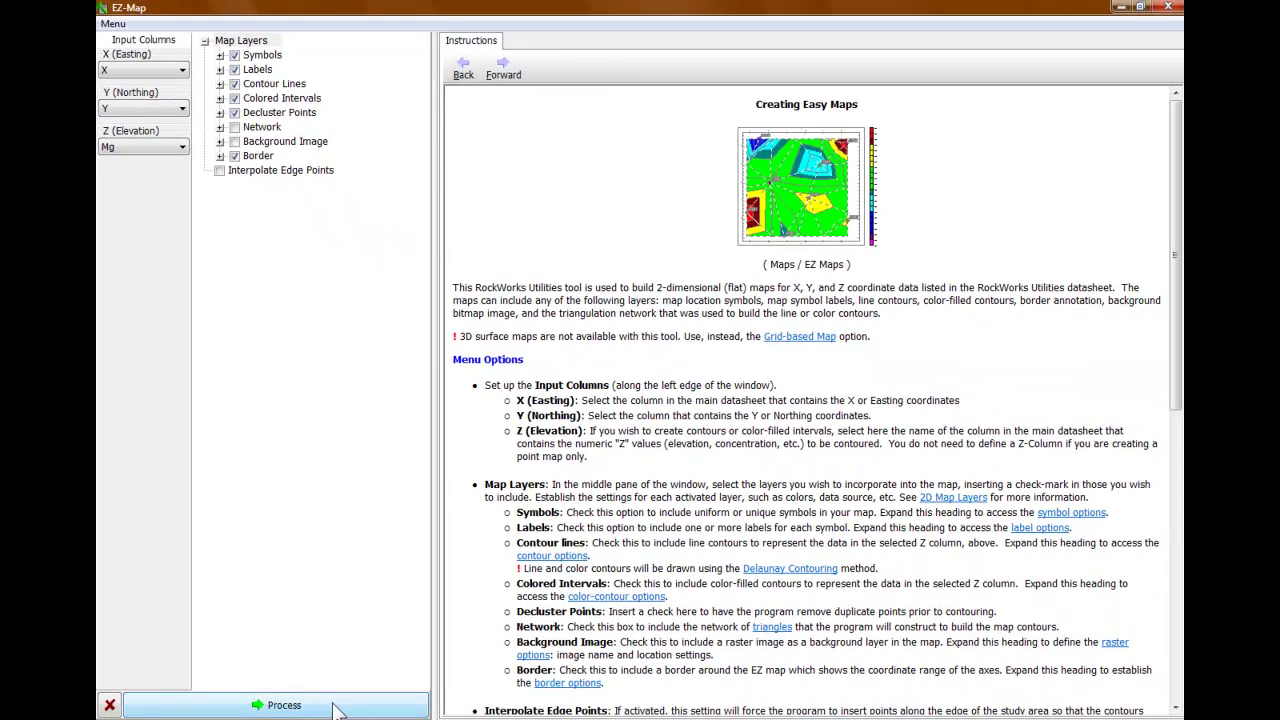
left_click(337, 703)
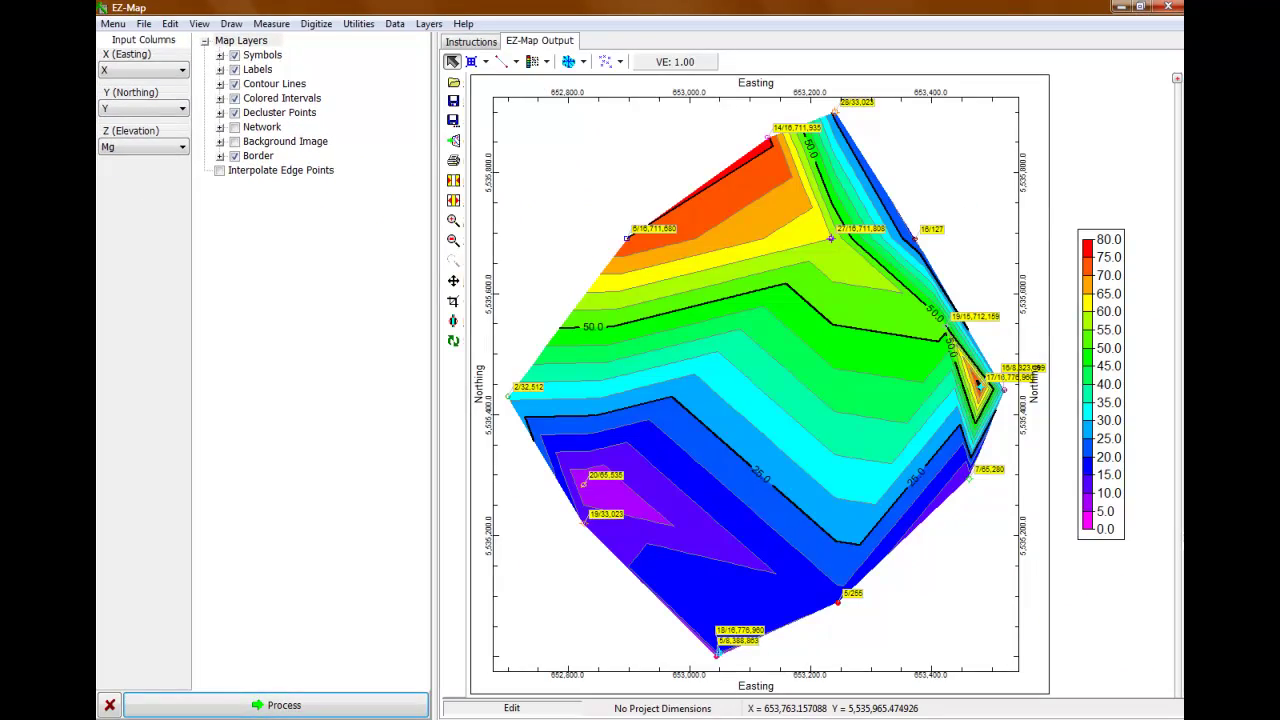
left_click(1169, 8)
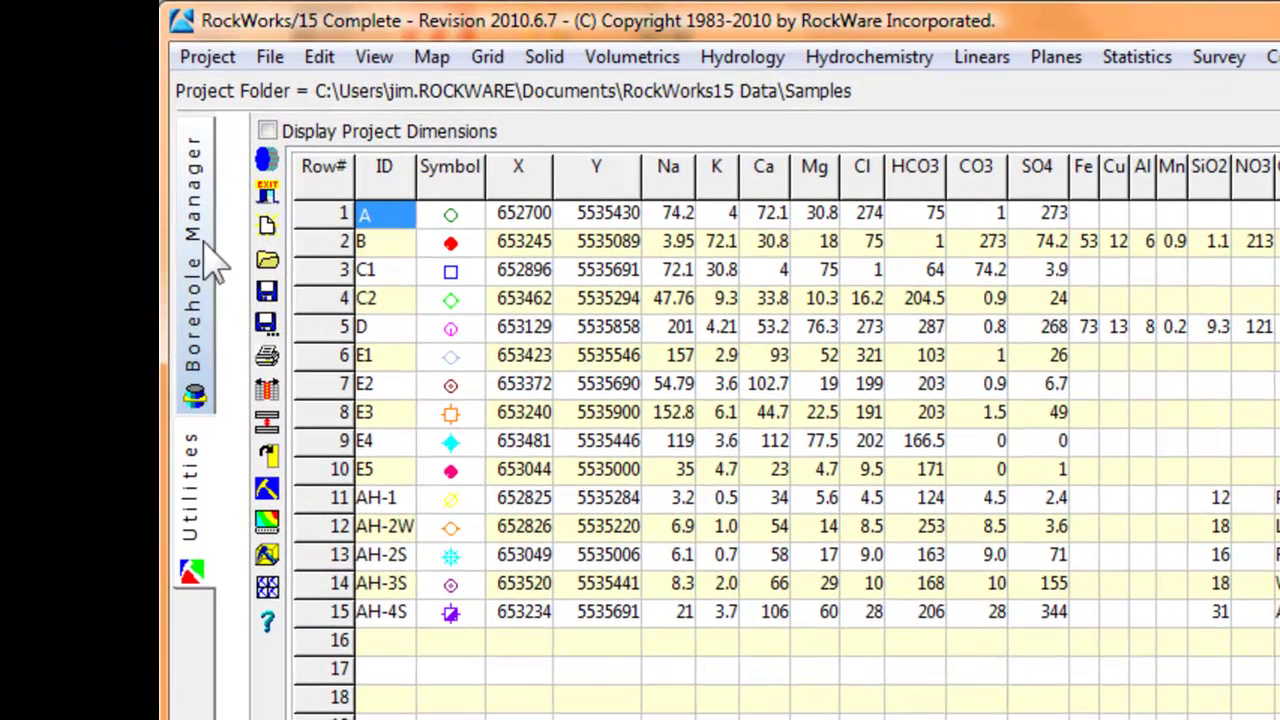
Switch to the Borehole Manager and browse the location information of several boreholes, including DH-04, DH-14 and DH-06.
left_click(195, 325)
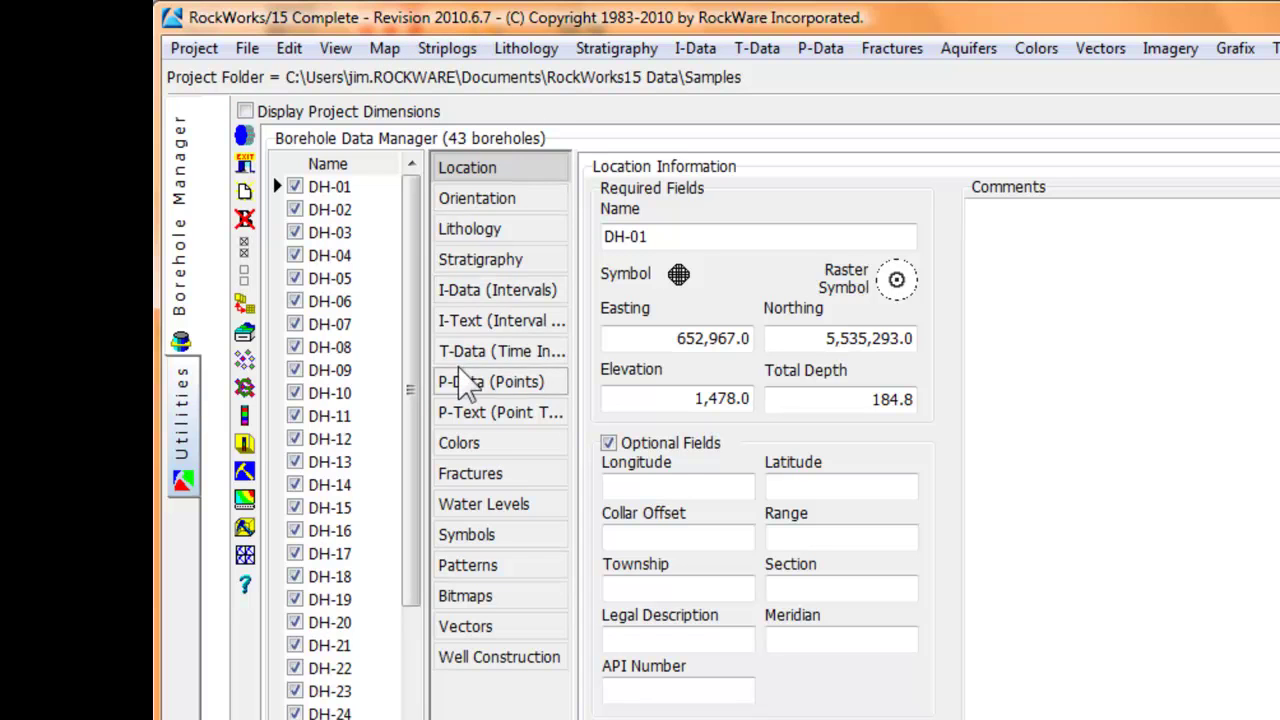
left_click(330, 258)
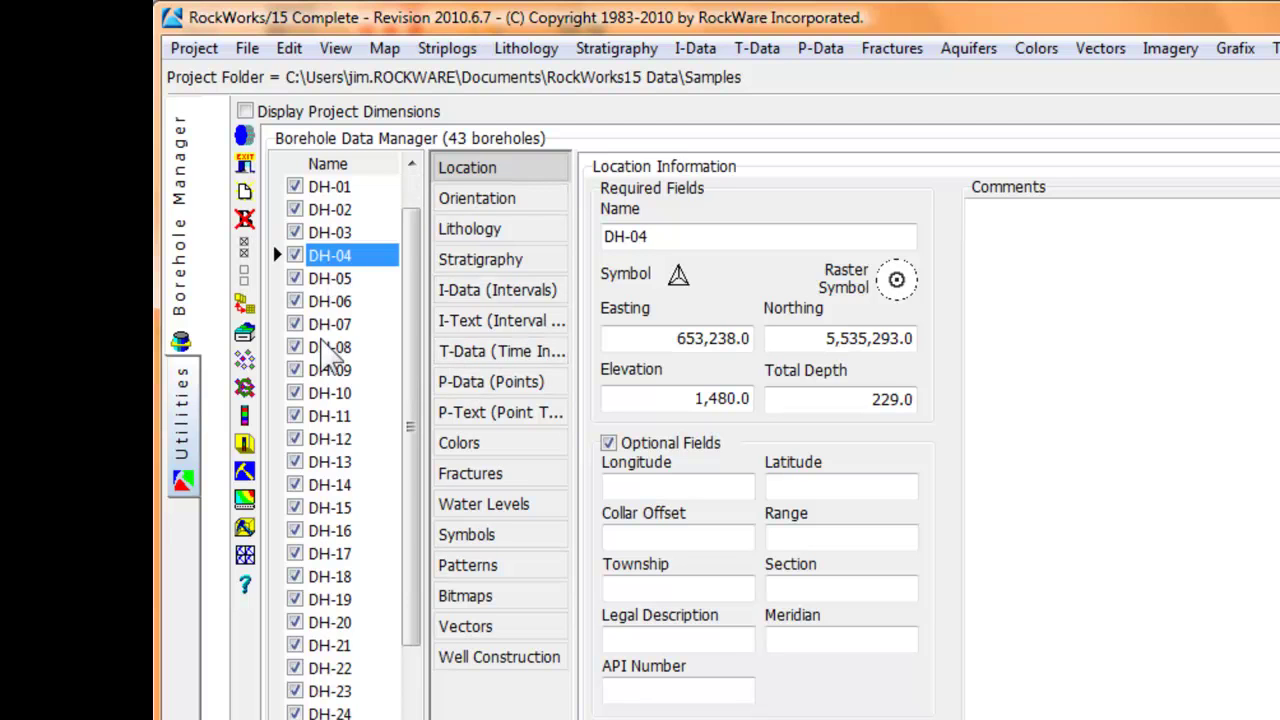
left_click(325, 347)
left_click(330, 484)
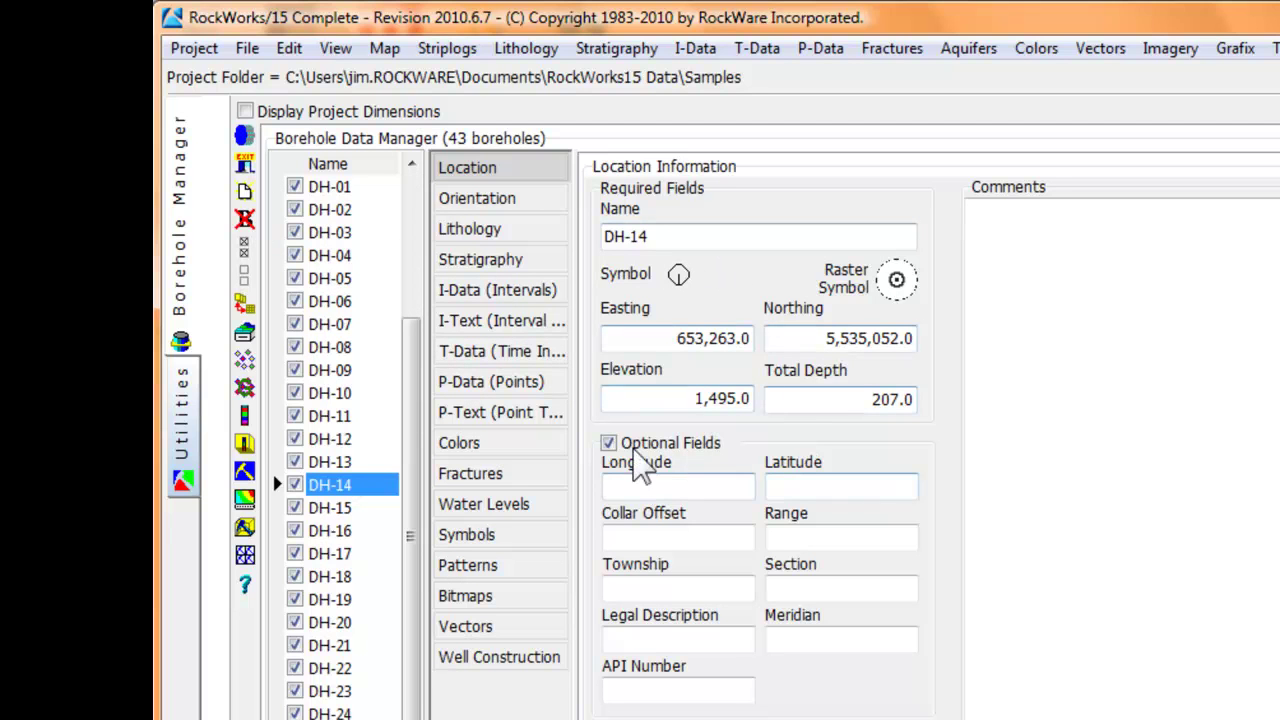
left_click(320, 645)
left_click(320, 508)
left_click(328, 394)
left_click(334, 303)
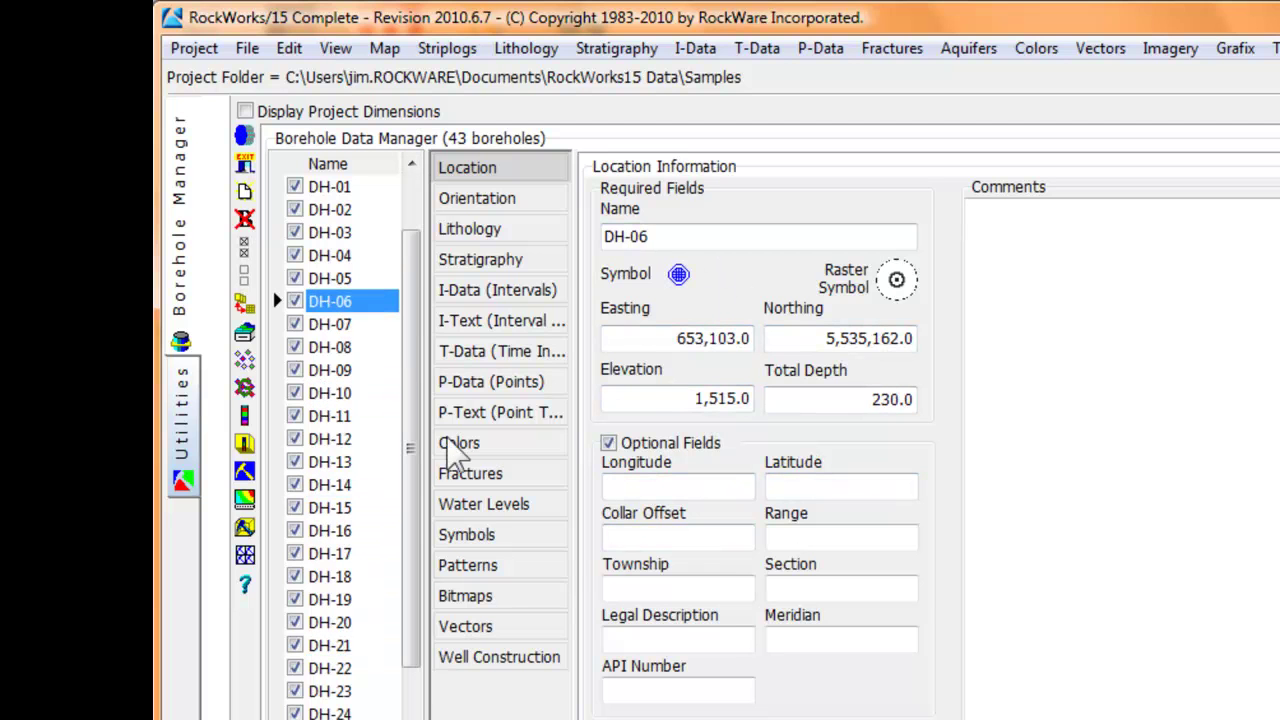
View the orientation survey and the lithology intervals of borehole DH-05.
left_click(490, 204)
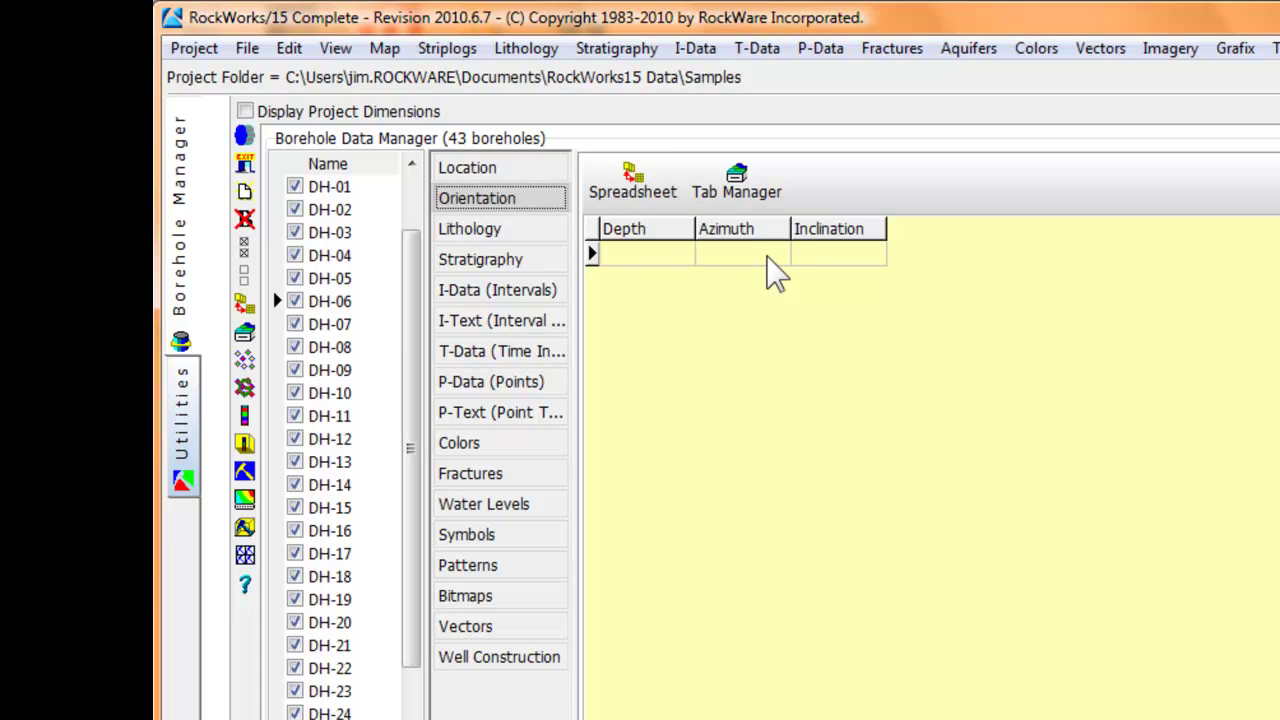
left_click(338, 279)
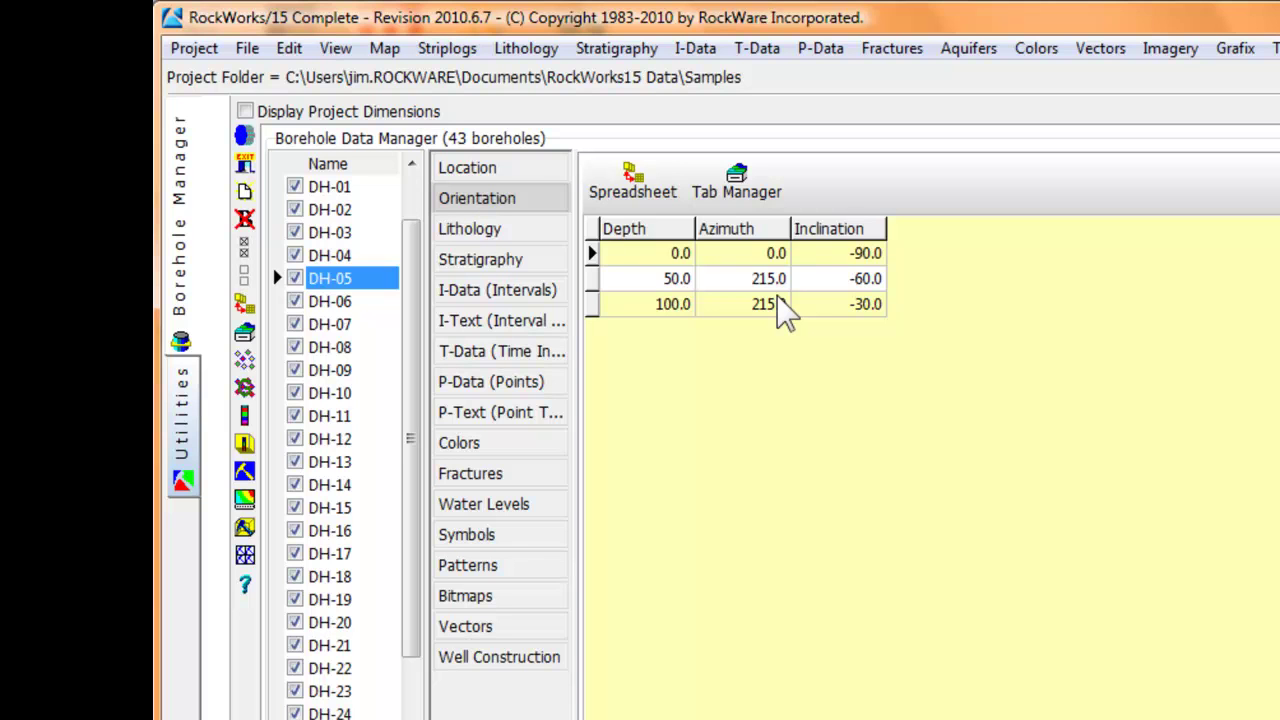
left_click(495, 232)
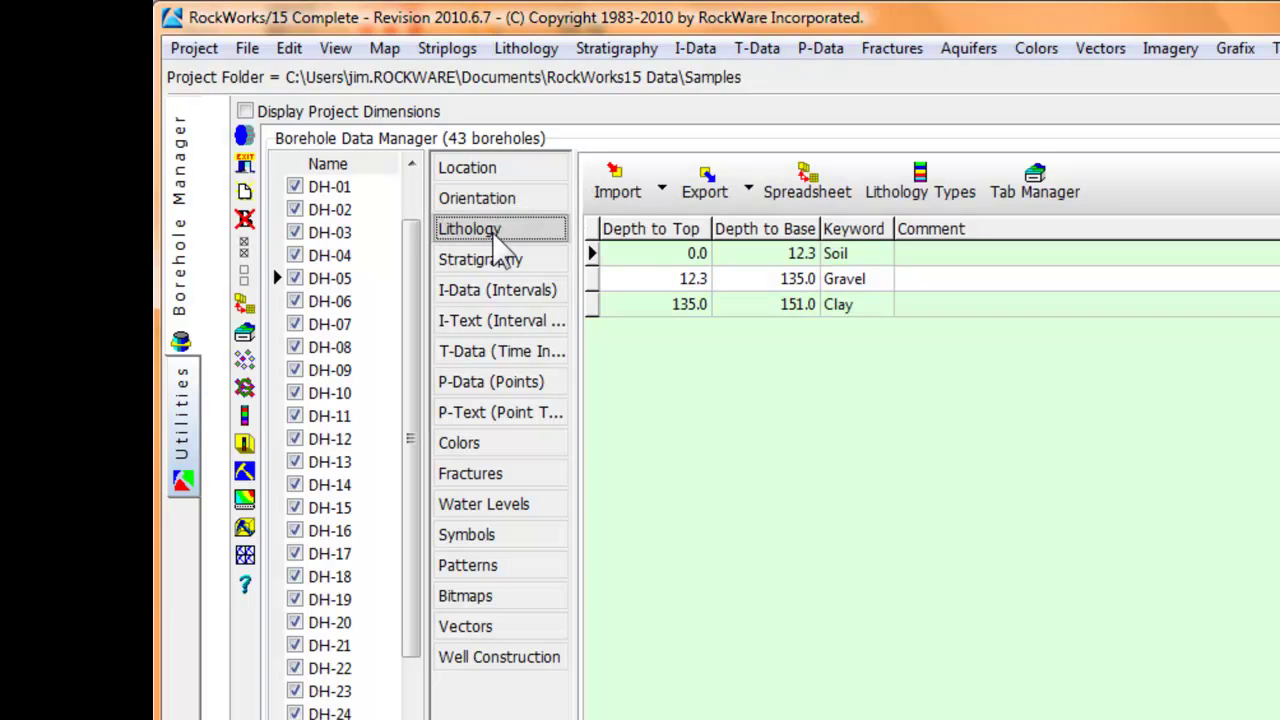
Open the lithology keyword choices for the Soil interval, examine the Lithology Type Table and open the pattern selection for Soil.
left_click(860, 254)
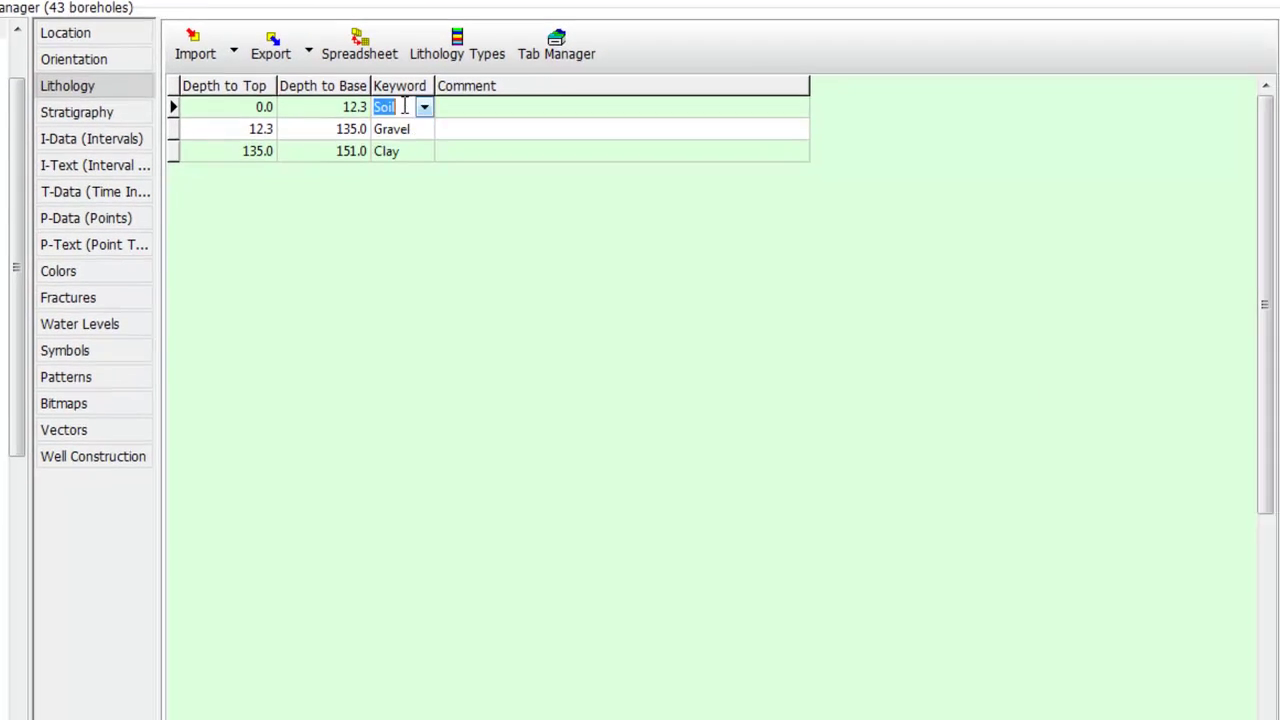
left_click(881, 253)
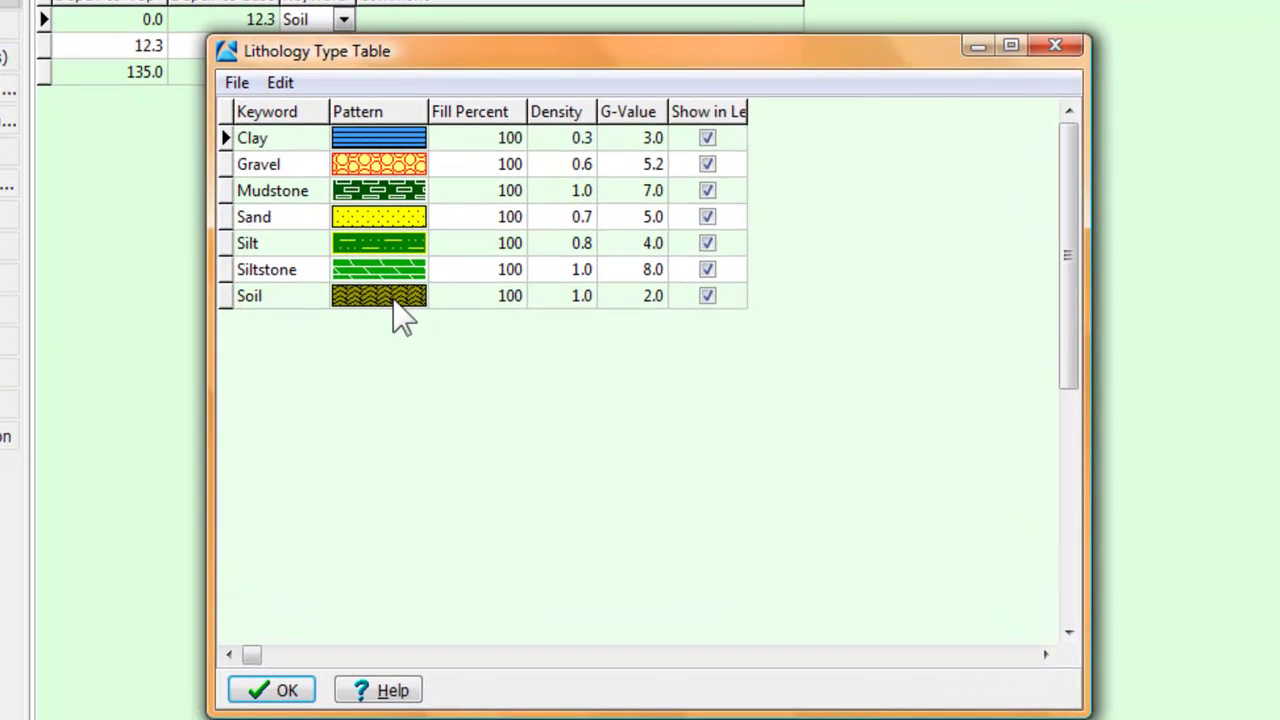
left_click(472, 341)
double_click(403, 300)
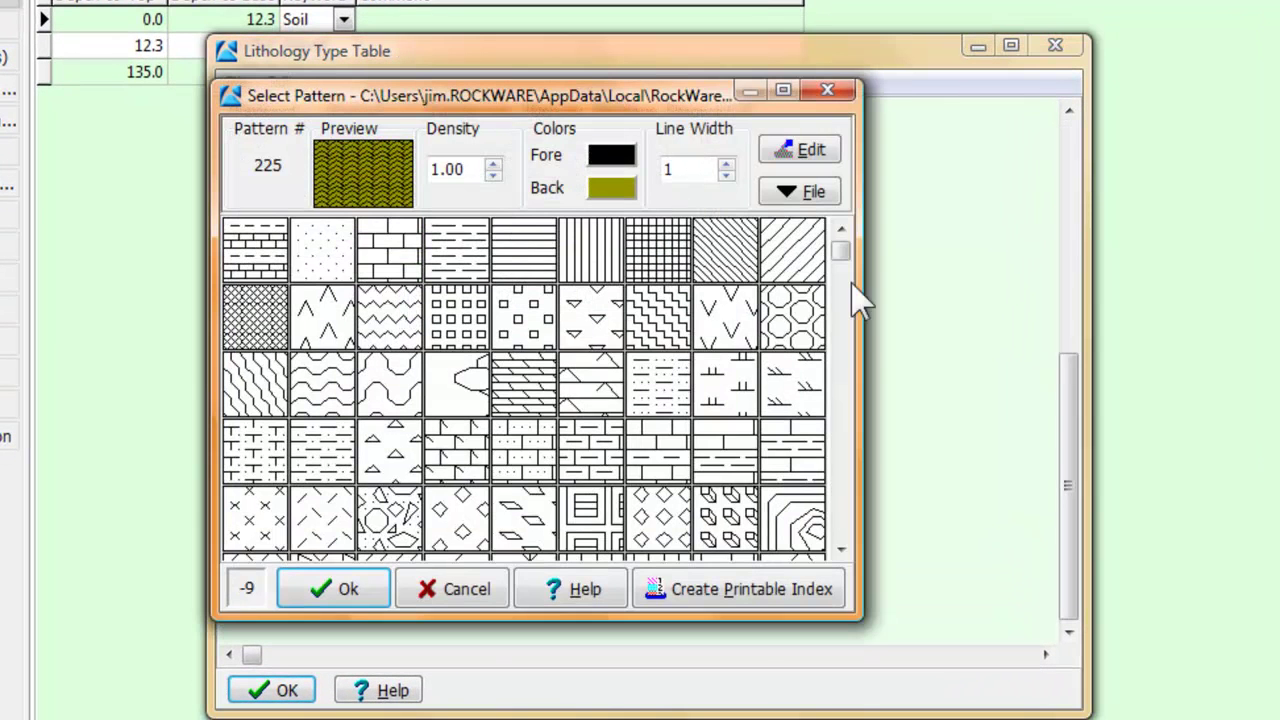
Try pattern 17 for Soil, sketch extra line segments in its pattern editor, discard the edits and close the Lithology Type Table.
left_click(730, 340)
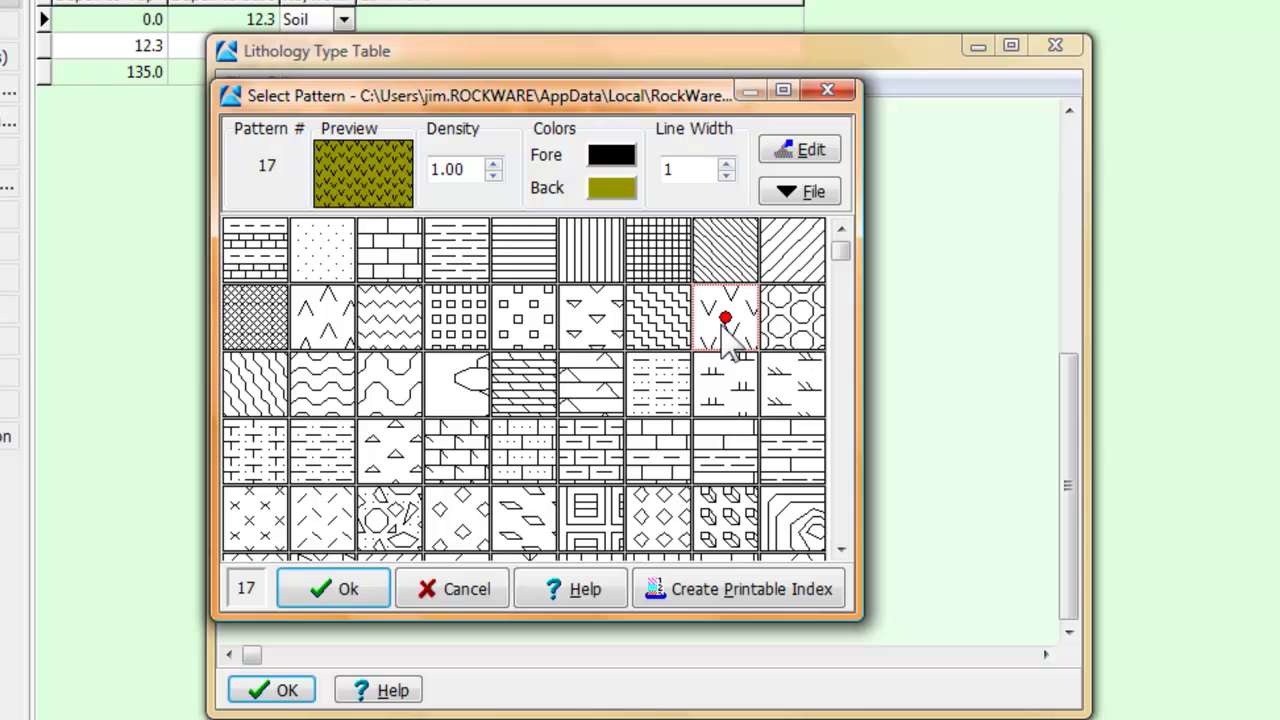
left_click(798, 152)
mouse_move(400, 286)
left_mouse_down()
mouse_move(476, 276)
mouse_move(465, 264)
mouse_move(424, 316)
left_mouse_up()
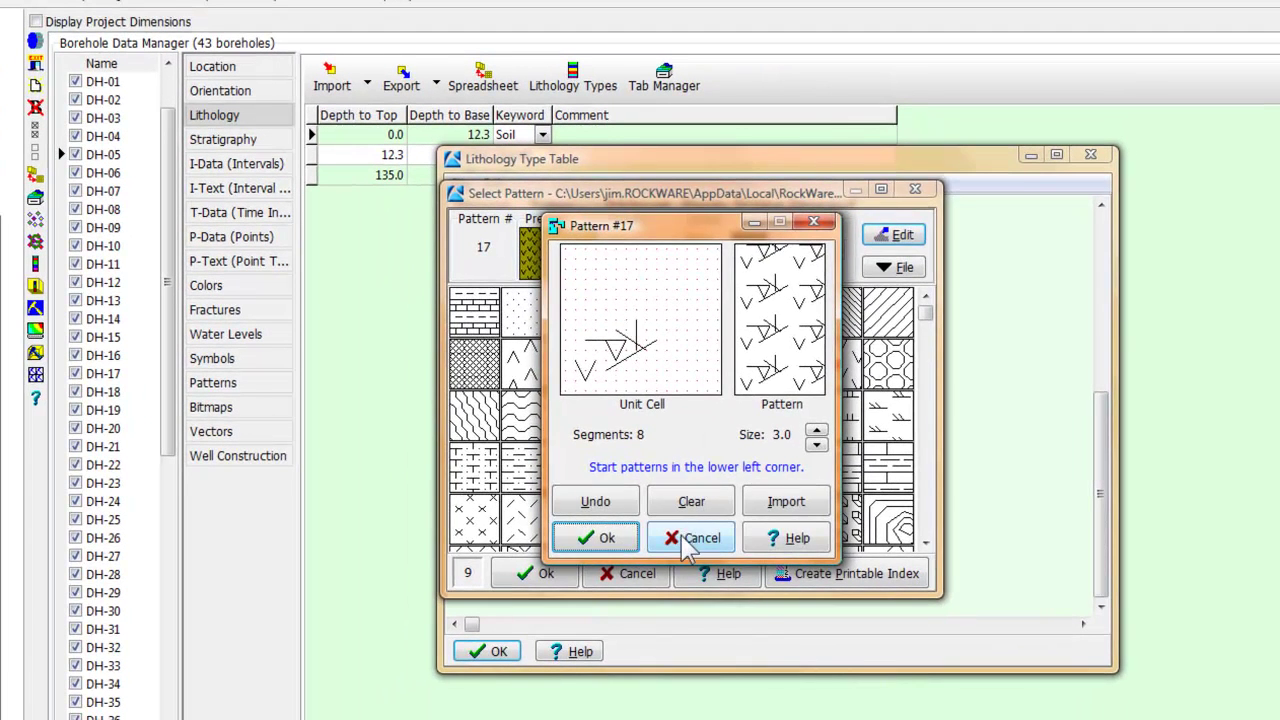
left_click(690, 539)
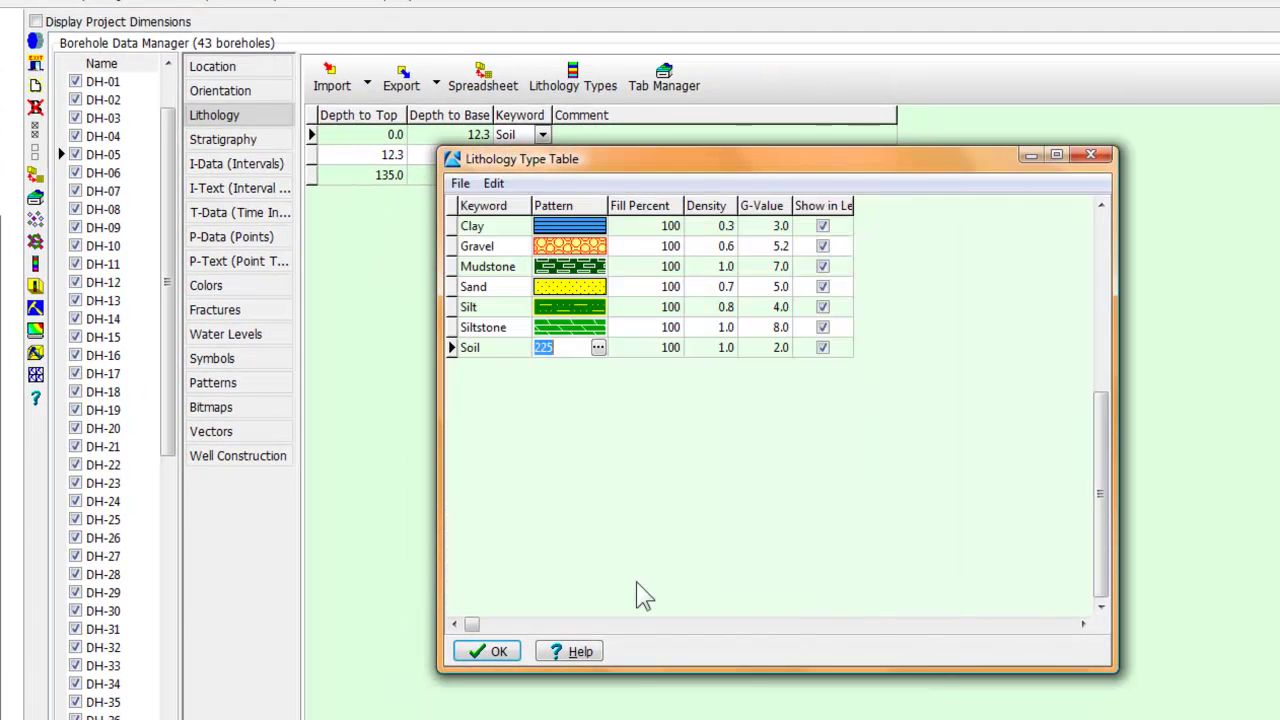
left_click(488, 651)
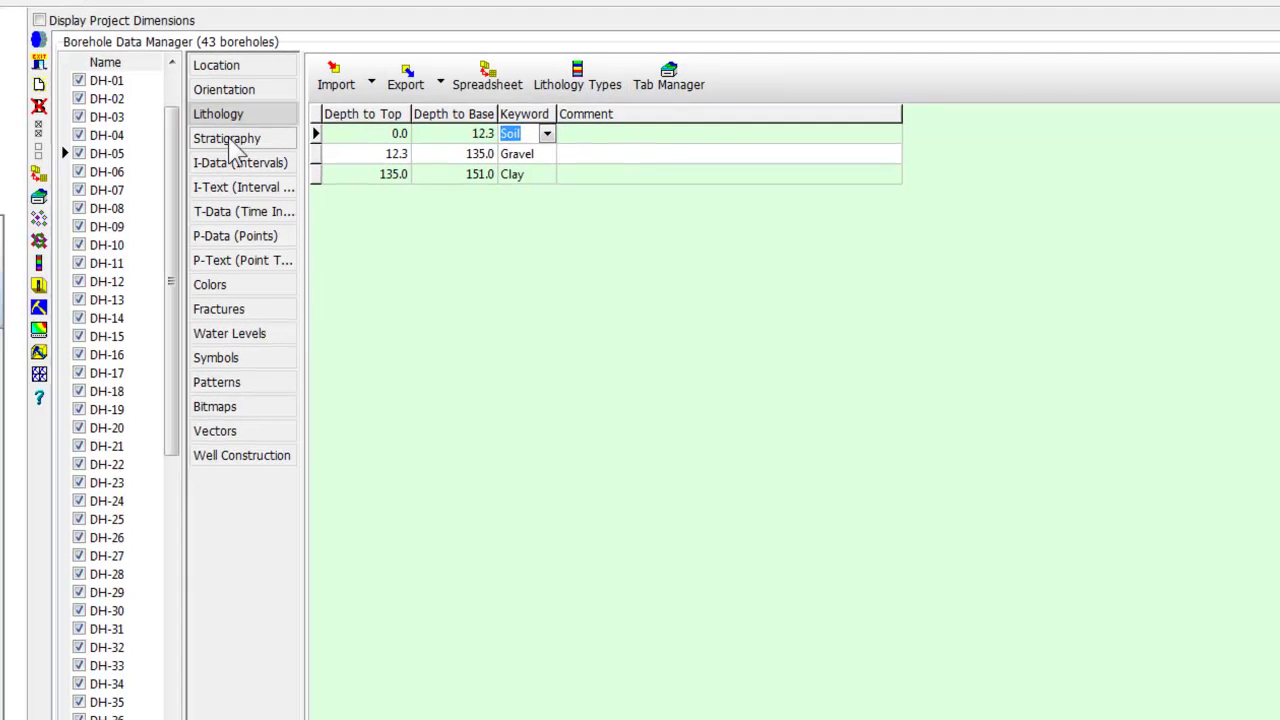
Compare the stratigraphy formations of borehole DH-05 with its lithology intervals, ending on the stratigraphy data.
left_click(235, 140)
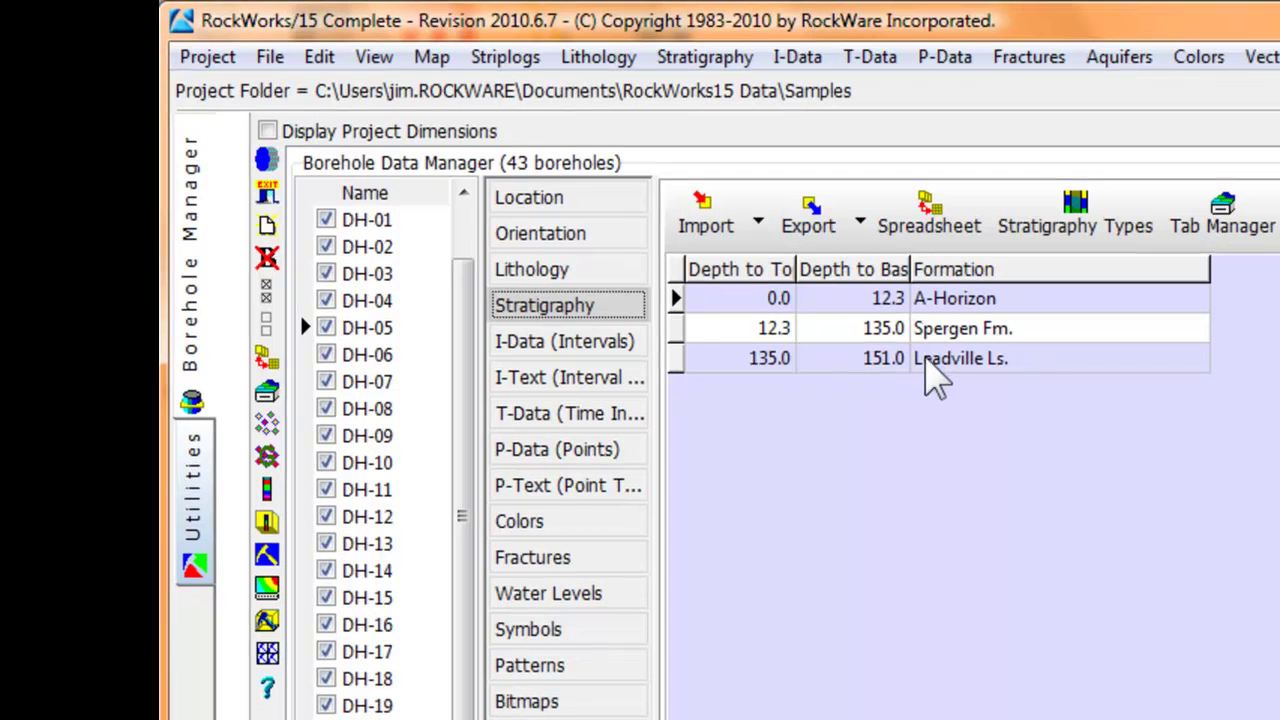
left_click(585, 276)
left_click(575, 292)
left_click(575, 287)
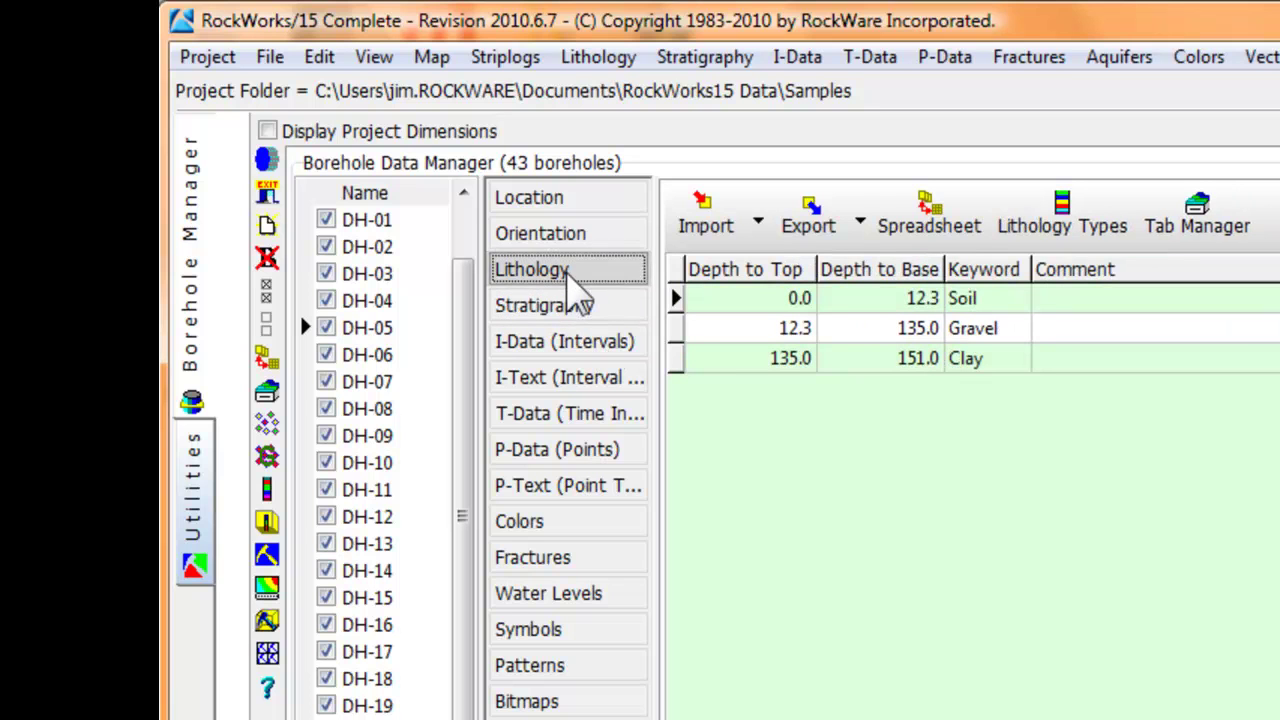
left_click(576, 314)
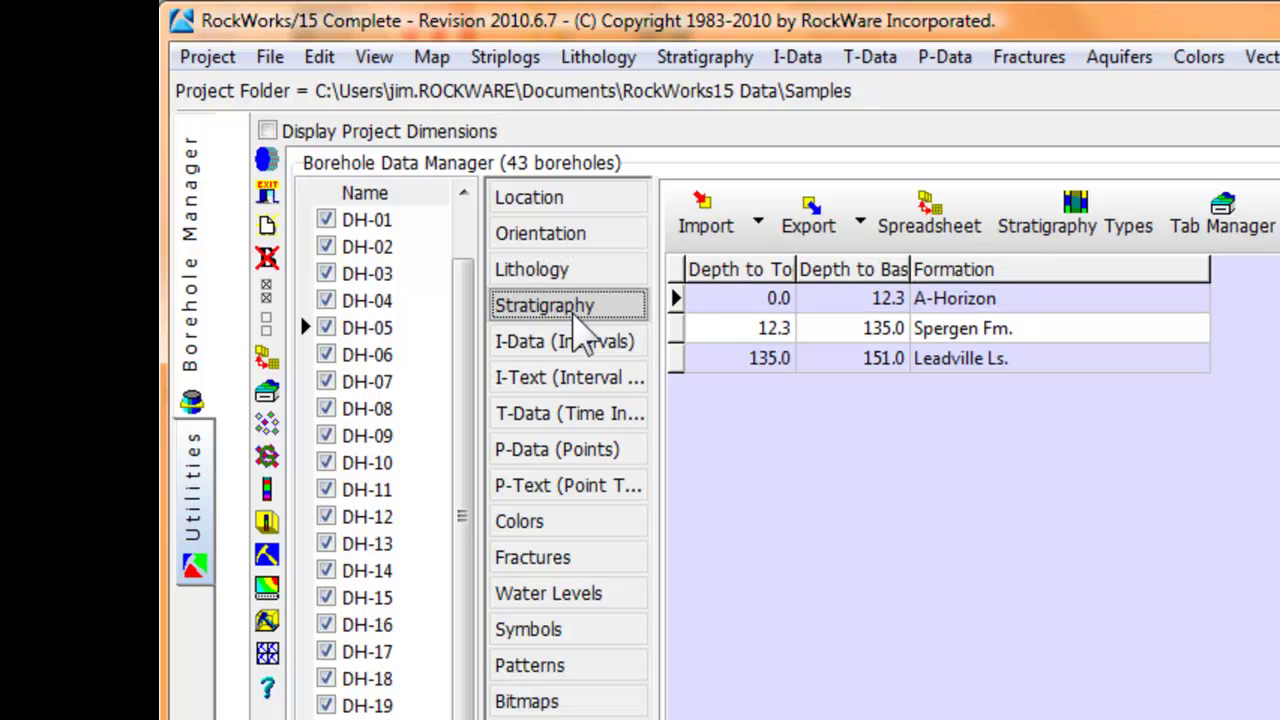
View the interval data, time-interval data and point data of borehole DH-05.
left_click(585, 349)
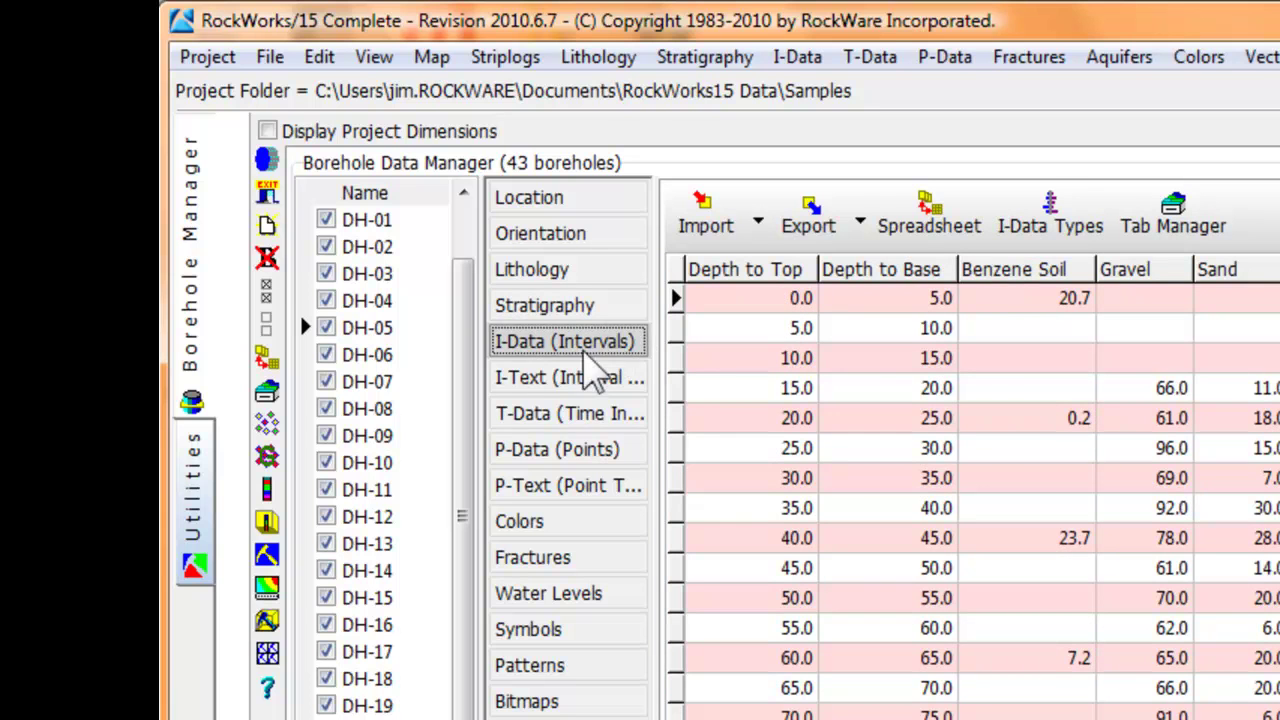
left_click(585, 422)
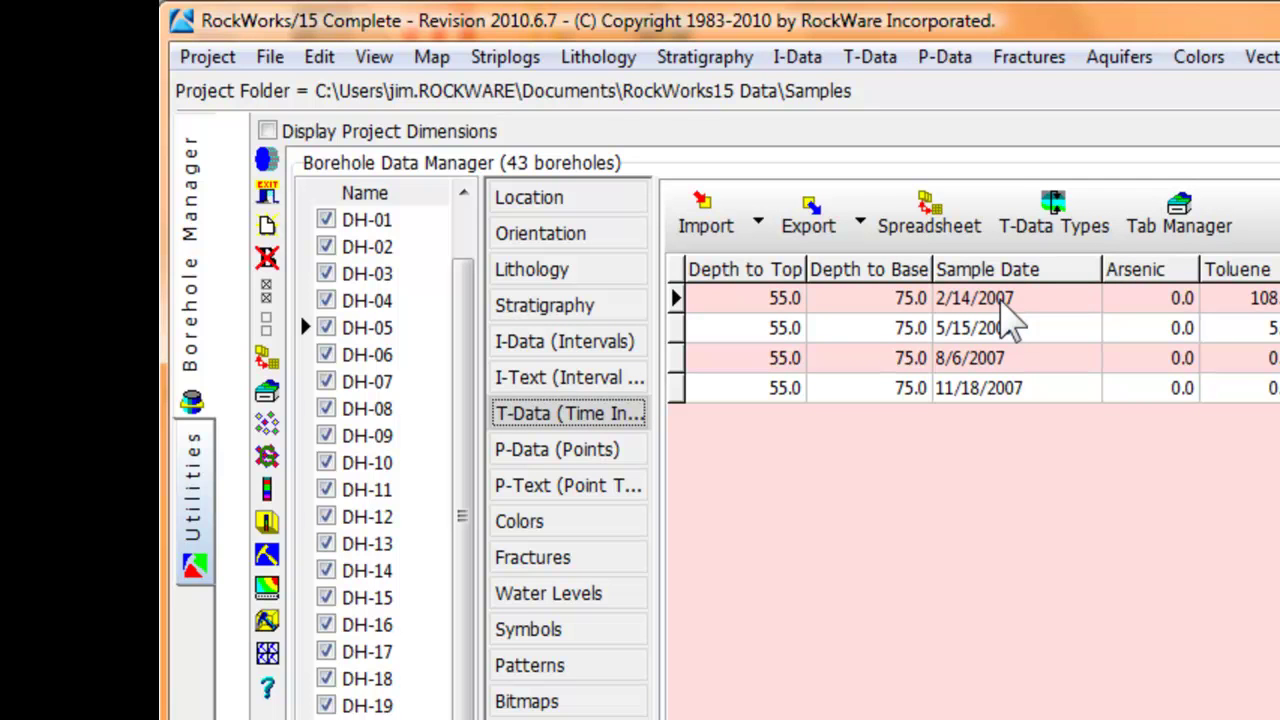
left_click(592, 452)
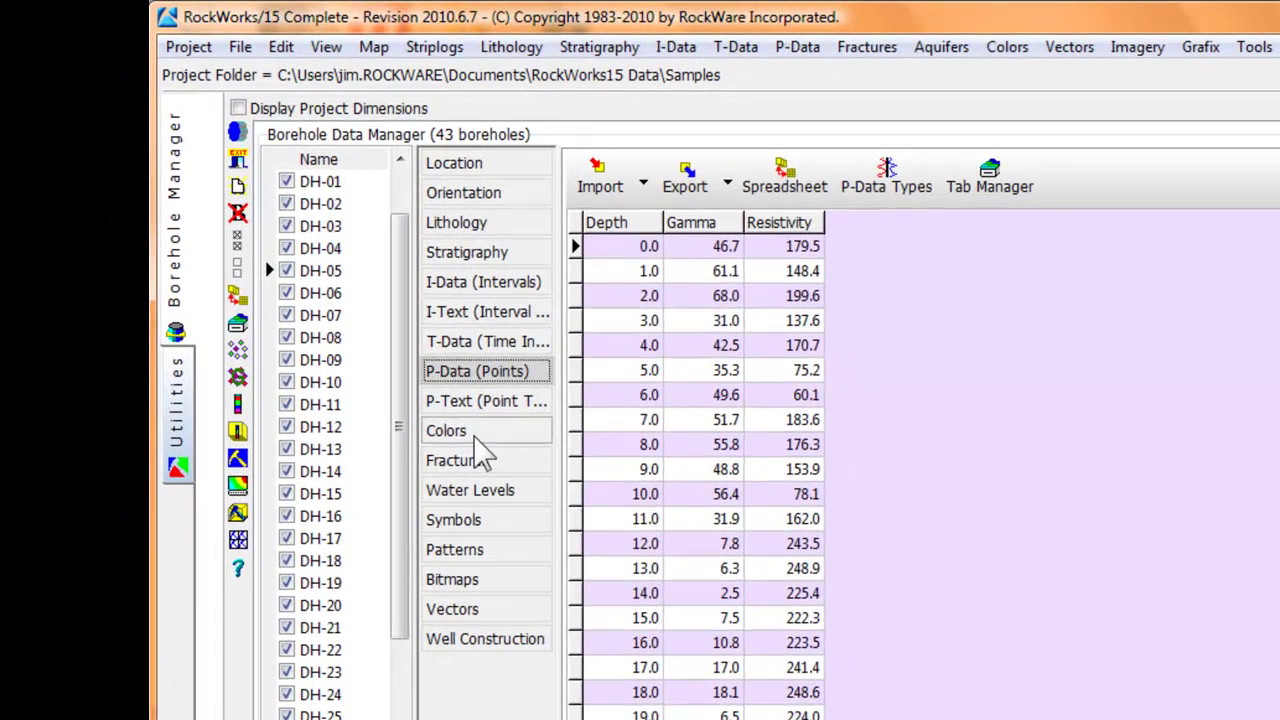
Browse the fractures, water levels, bitmaps, vectors and well construction data of borehole DH-05.
left_click(303, 280)
left_click(488, 462)
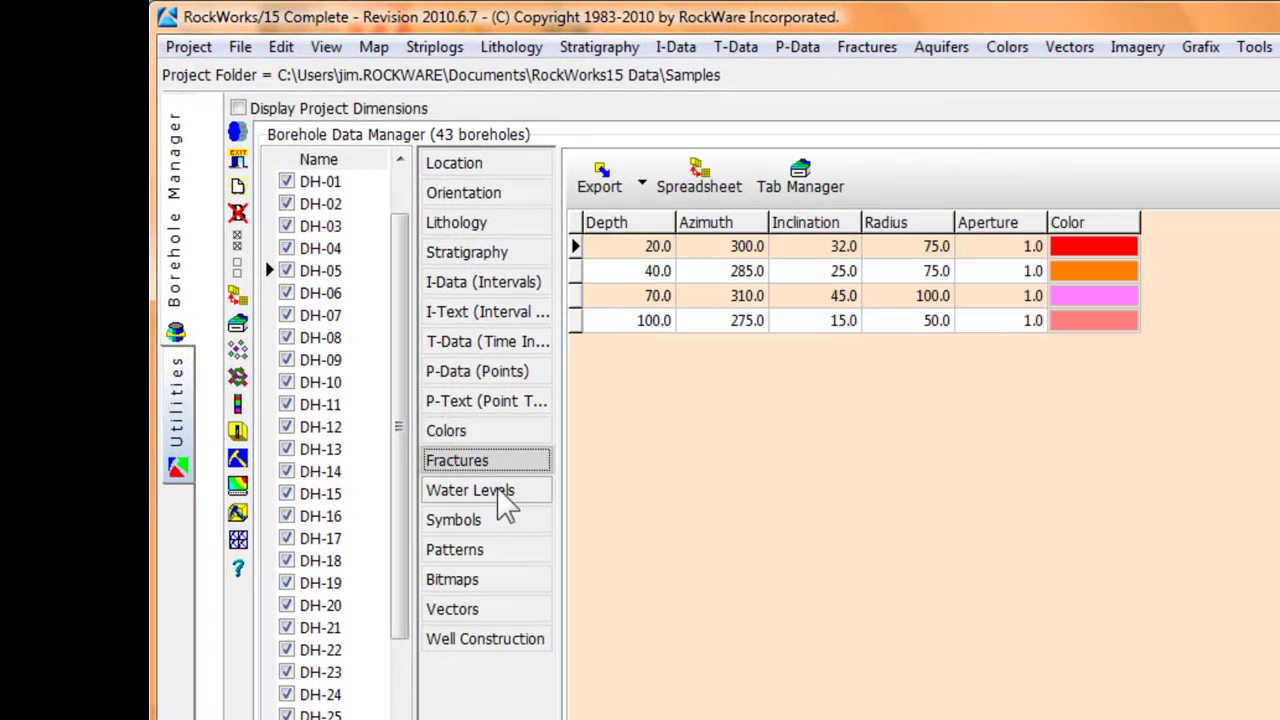
left_click(500, 494)
left_click(491, 588)
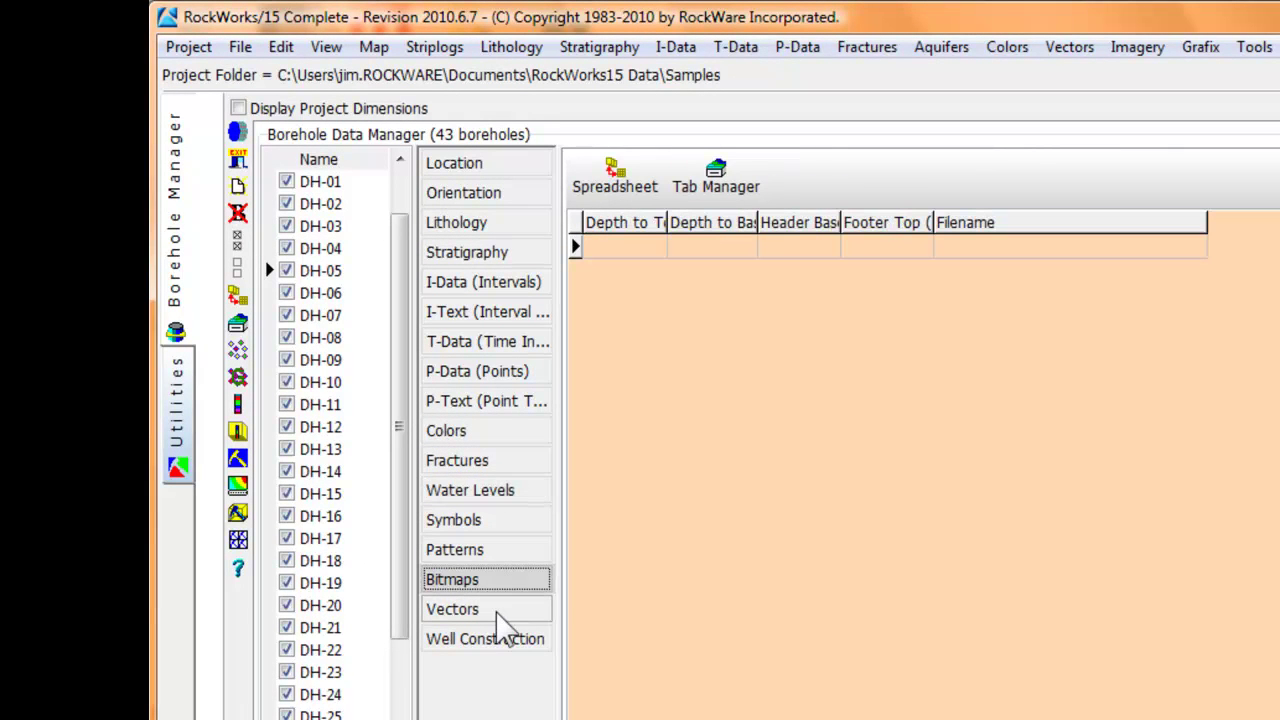
left_click(502, 615)
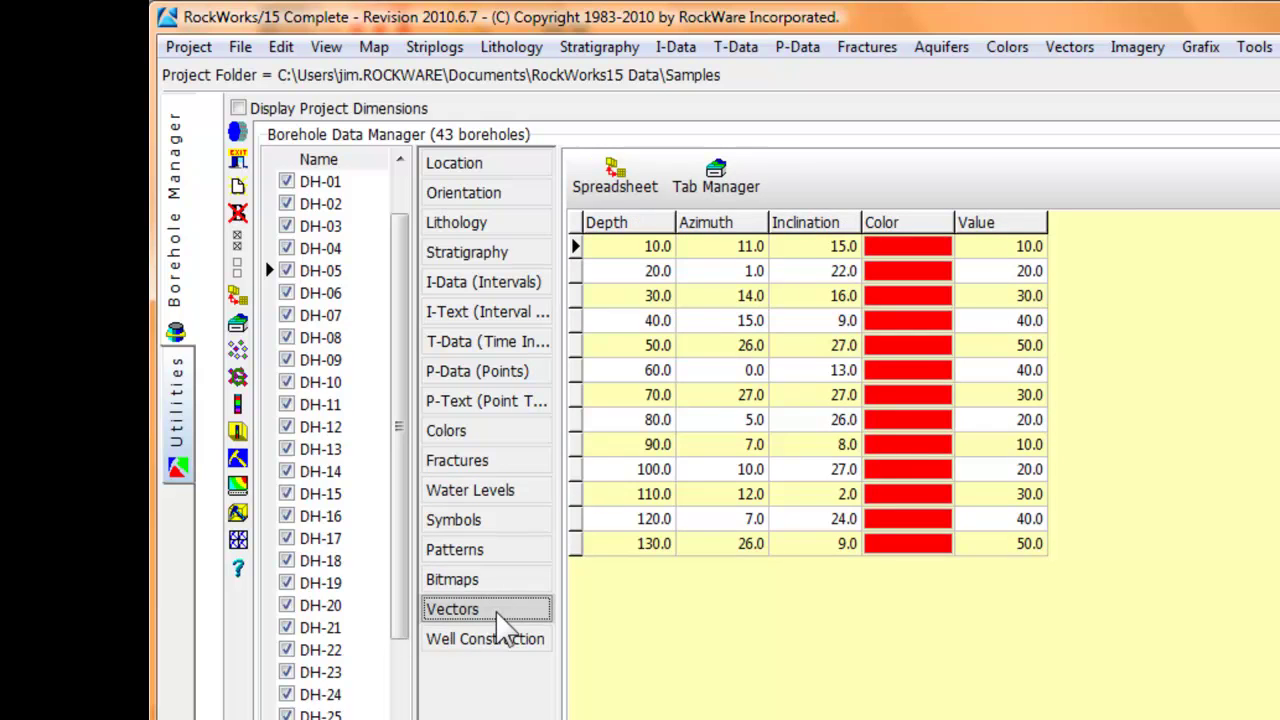
left_click(497, 641)
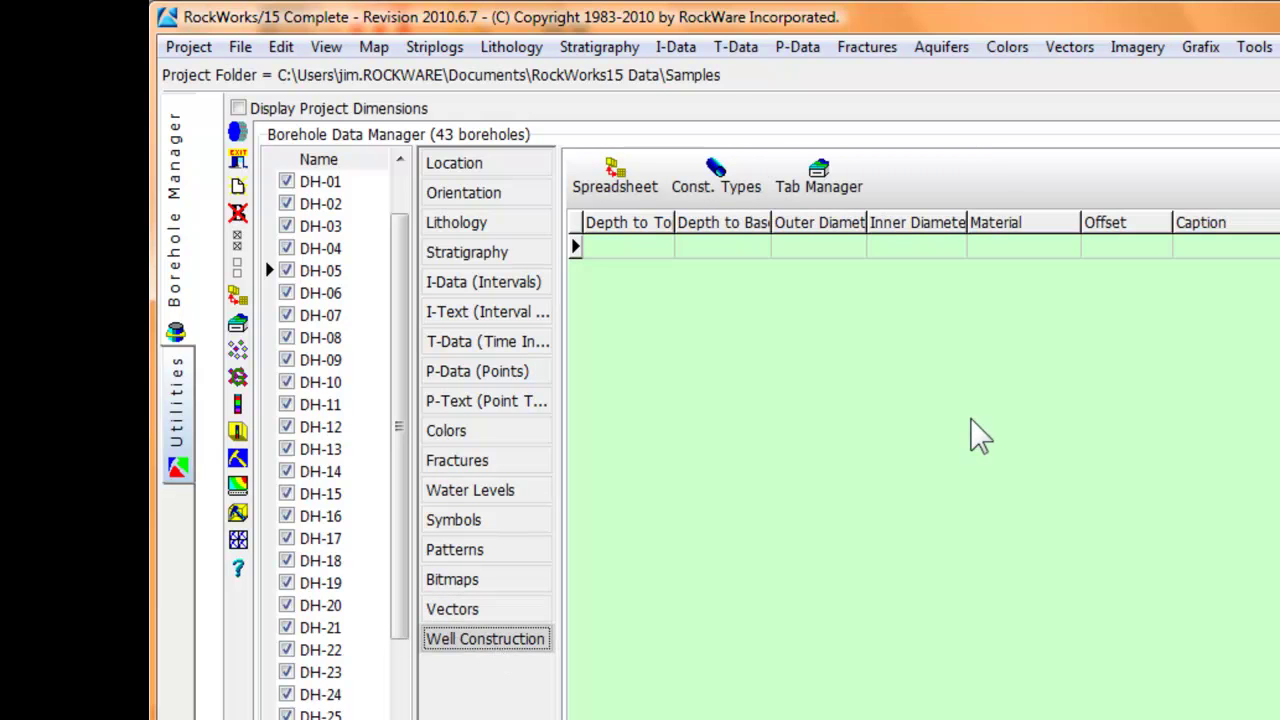
View the stratigraphy of borehole DH-10 and create a 3D stratigraphic model of the project.
left_click(320, 383)
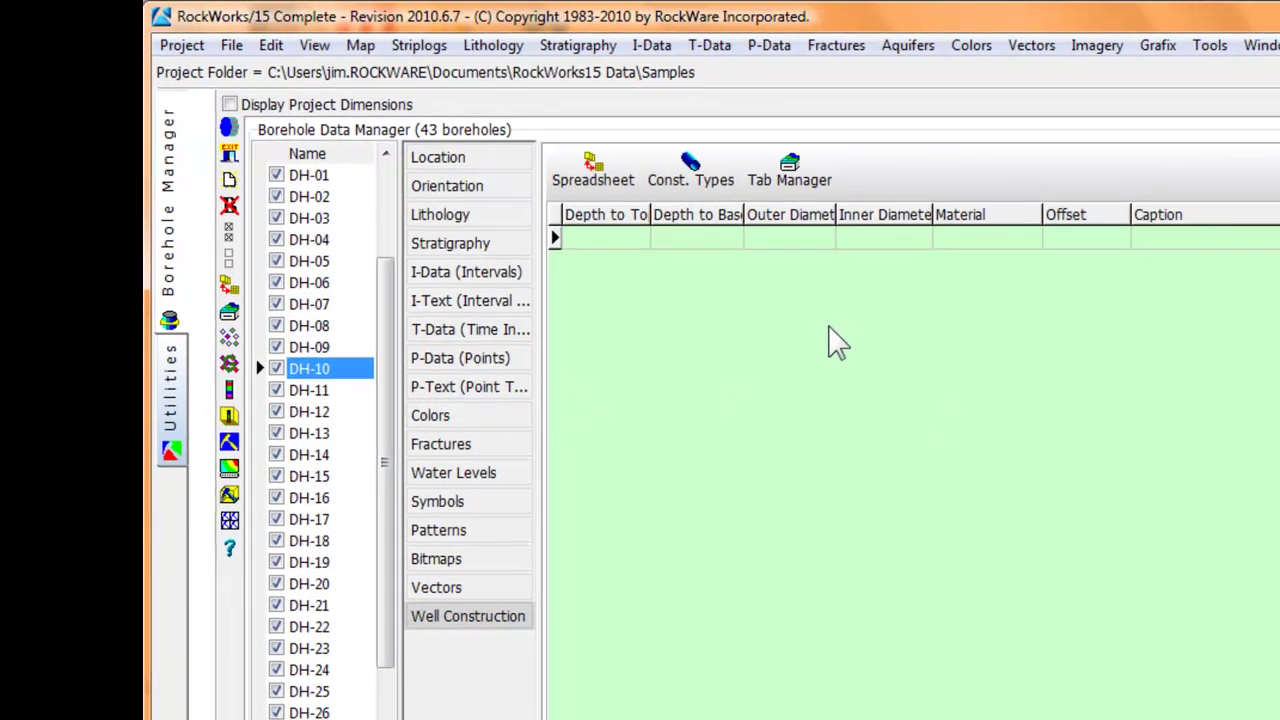
left_click(455, 253)
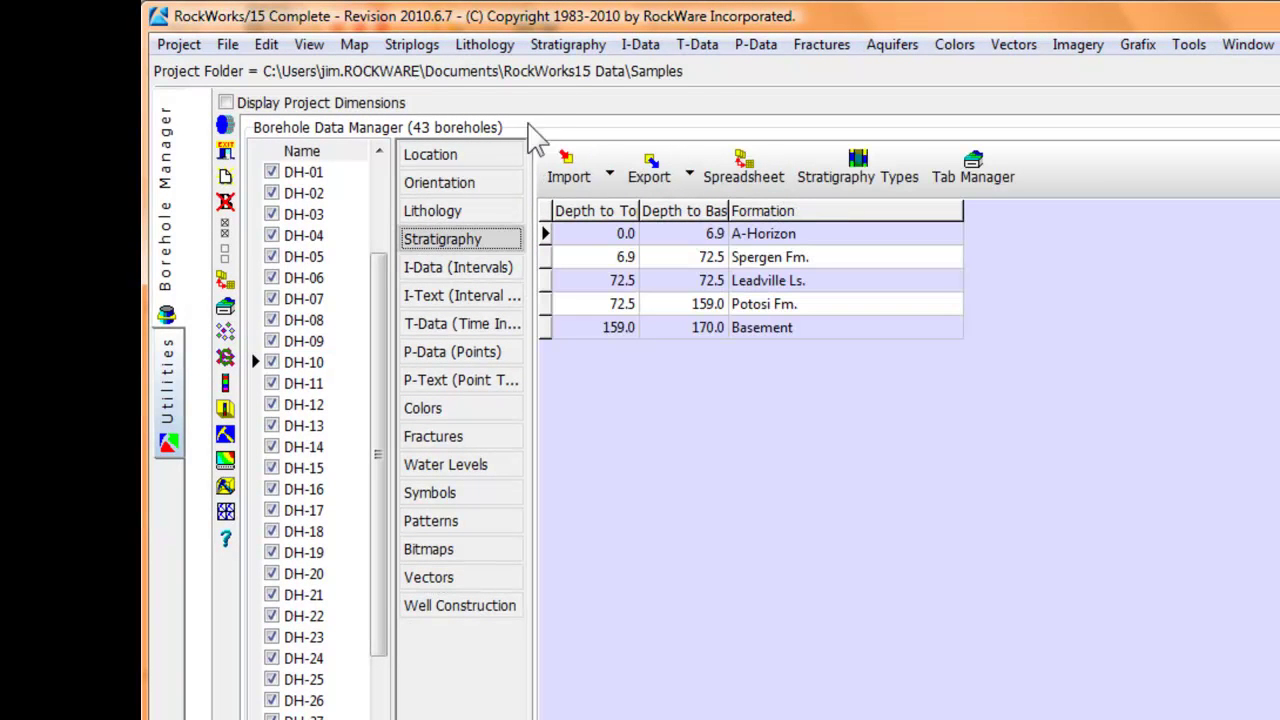
left_click(568, 45)
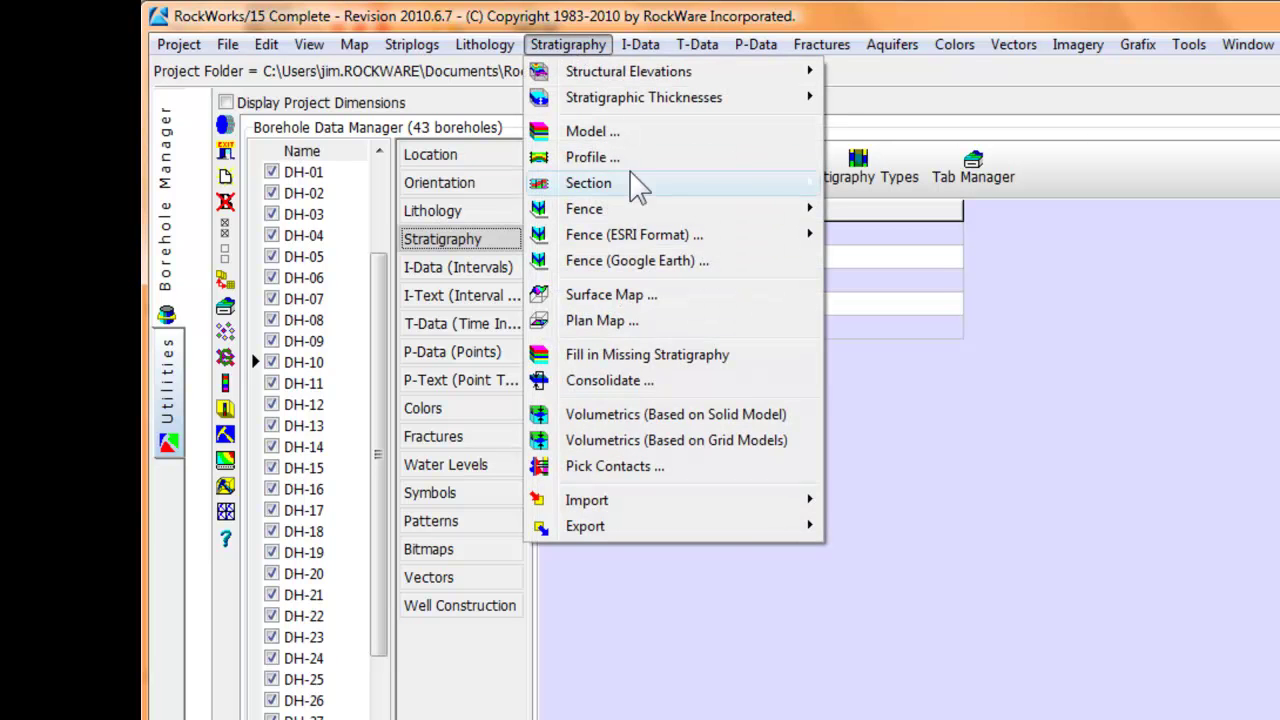
left_click(598, 131)
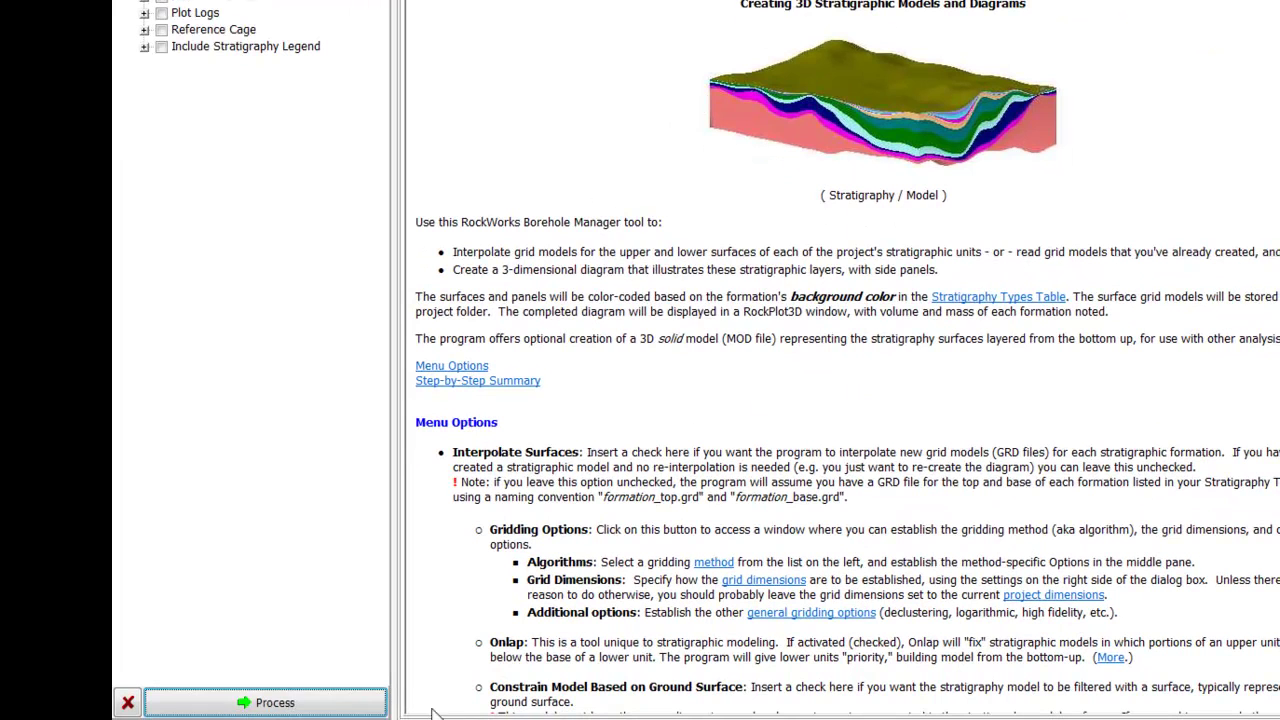
left_click(329, 703)
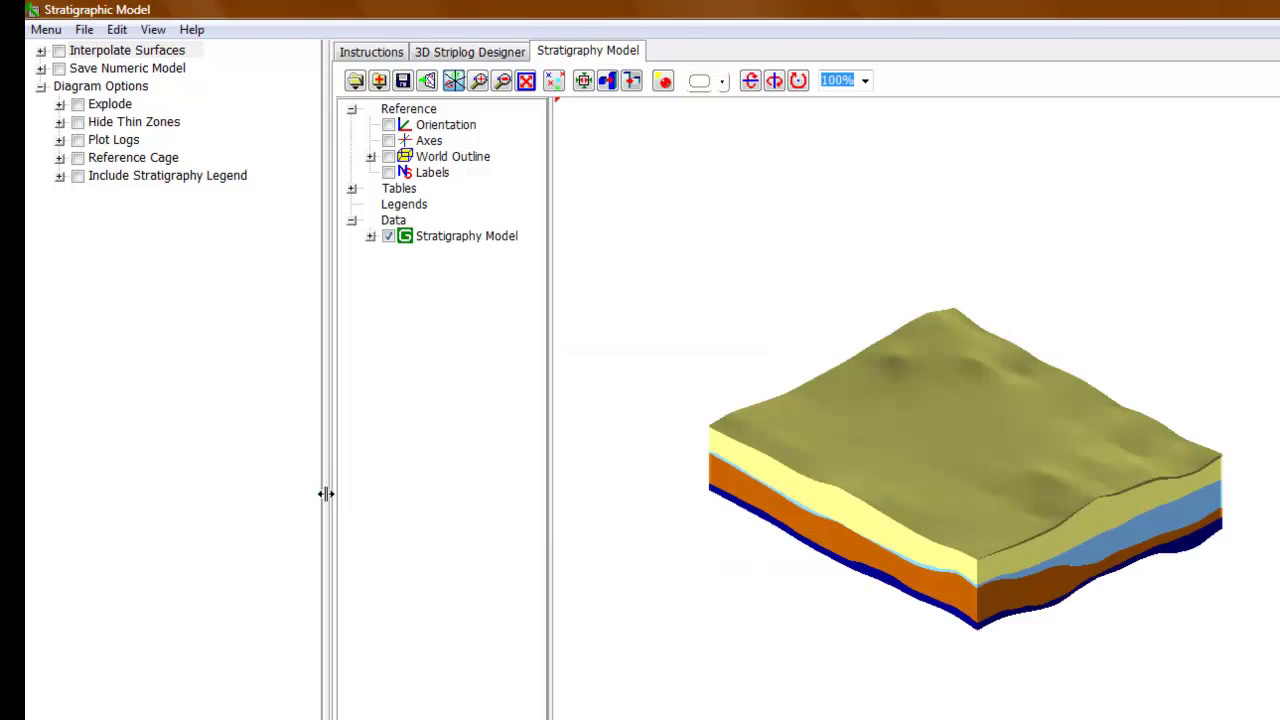
Enlarge the model's viewing area, zoom the stratigraphic model to 200% and expand its list of formations.
left_click_drag(325, 490, 157, 484)
left_click_drag(194, 406, 194, 406)
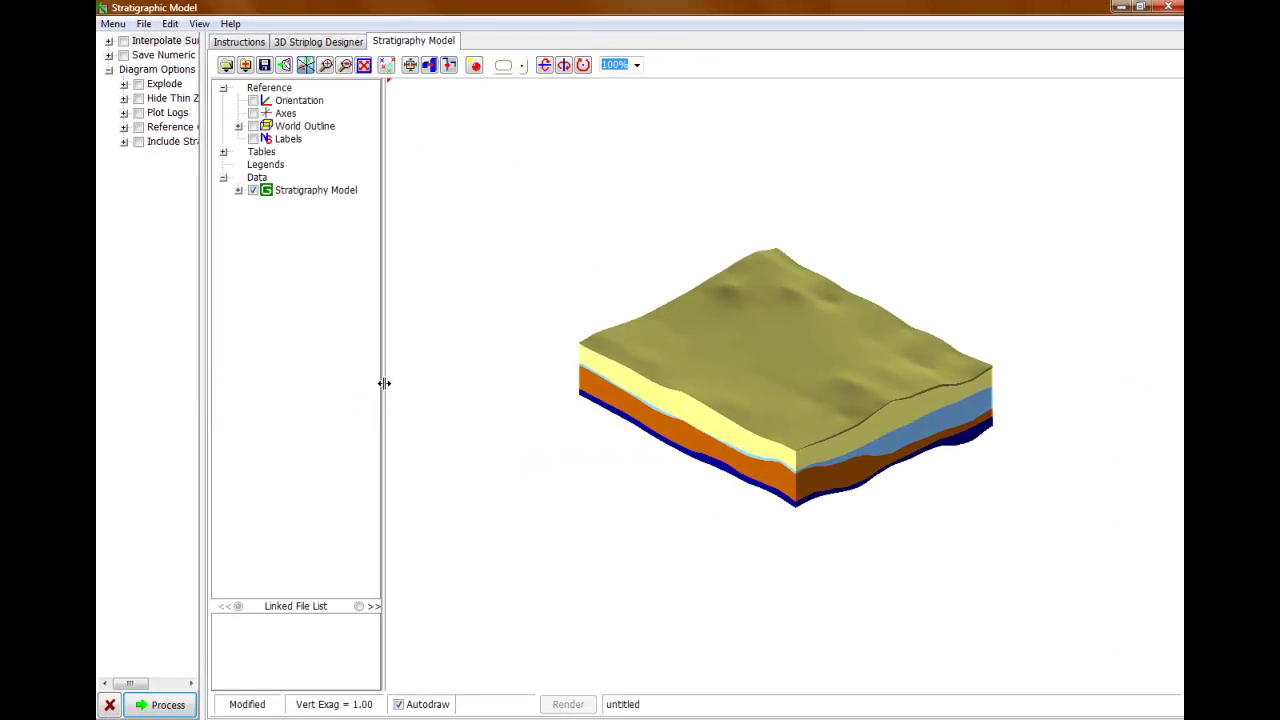
left_click_drag(384, 383, 366, 389)
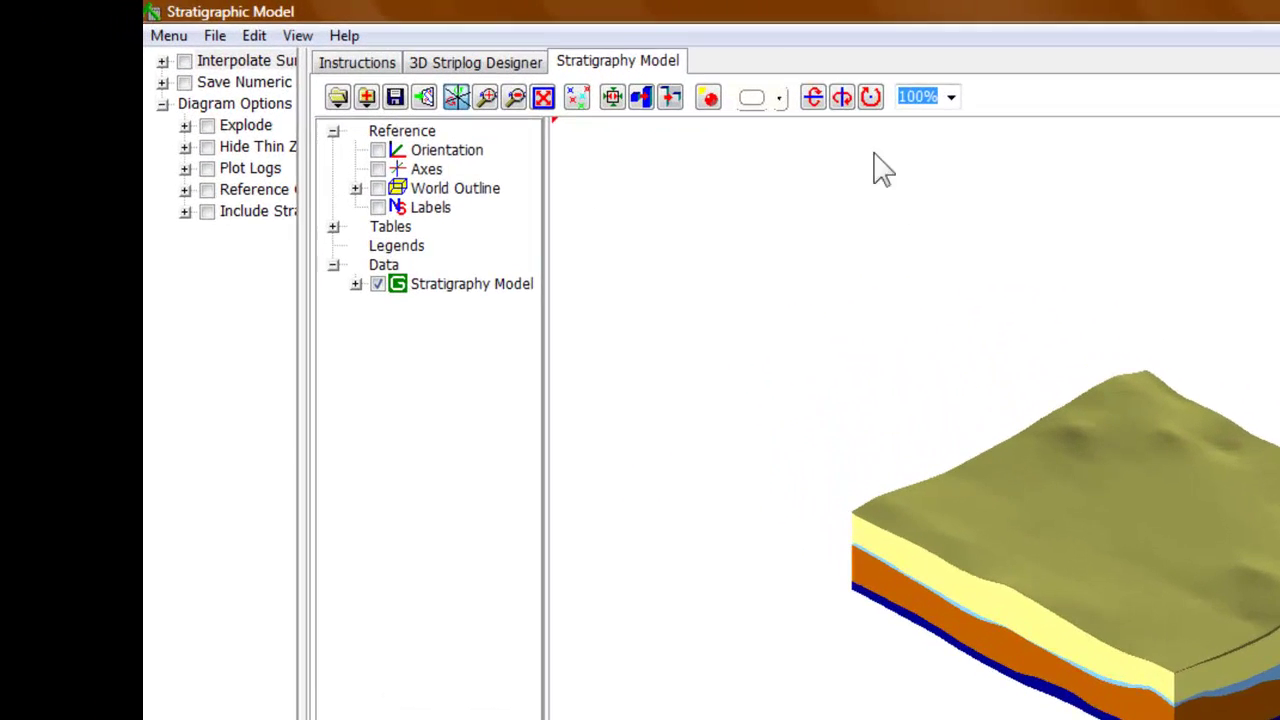
left_click(1020, 104)
left_click(986, 146)
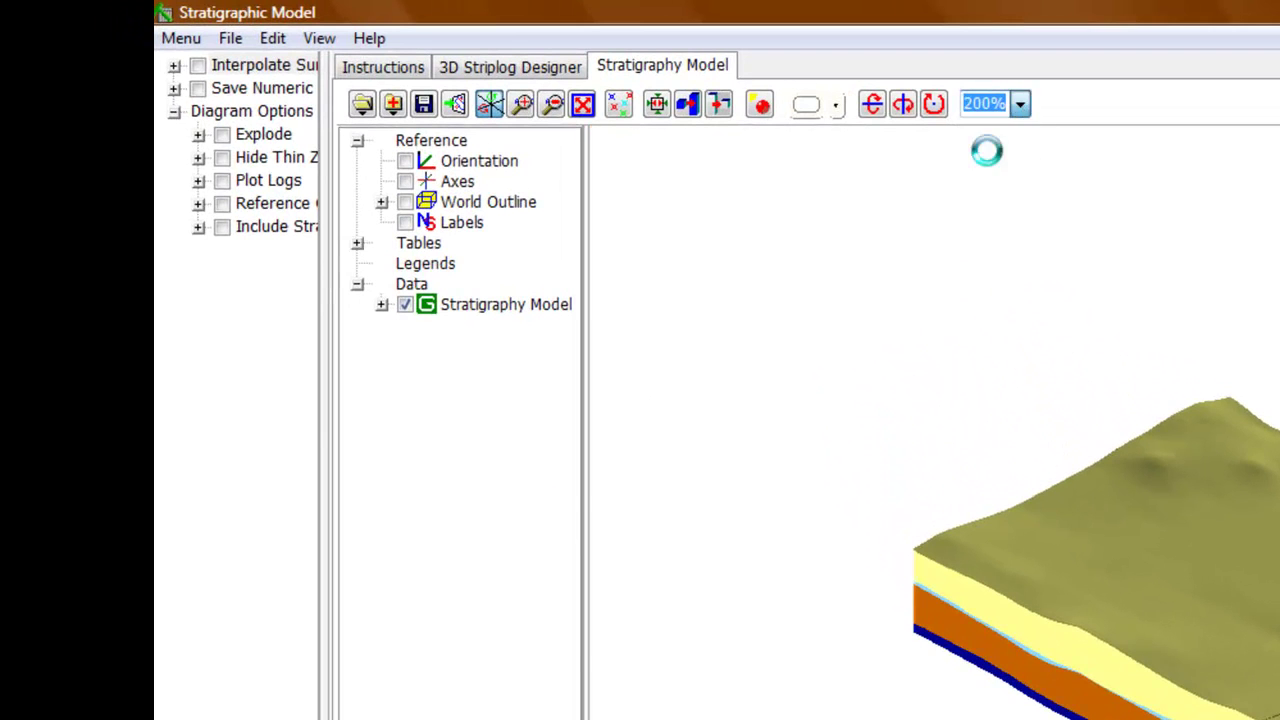
left_click(382, 305)
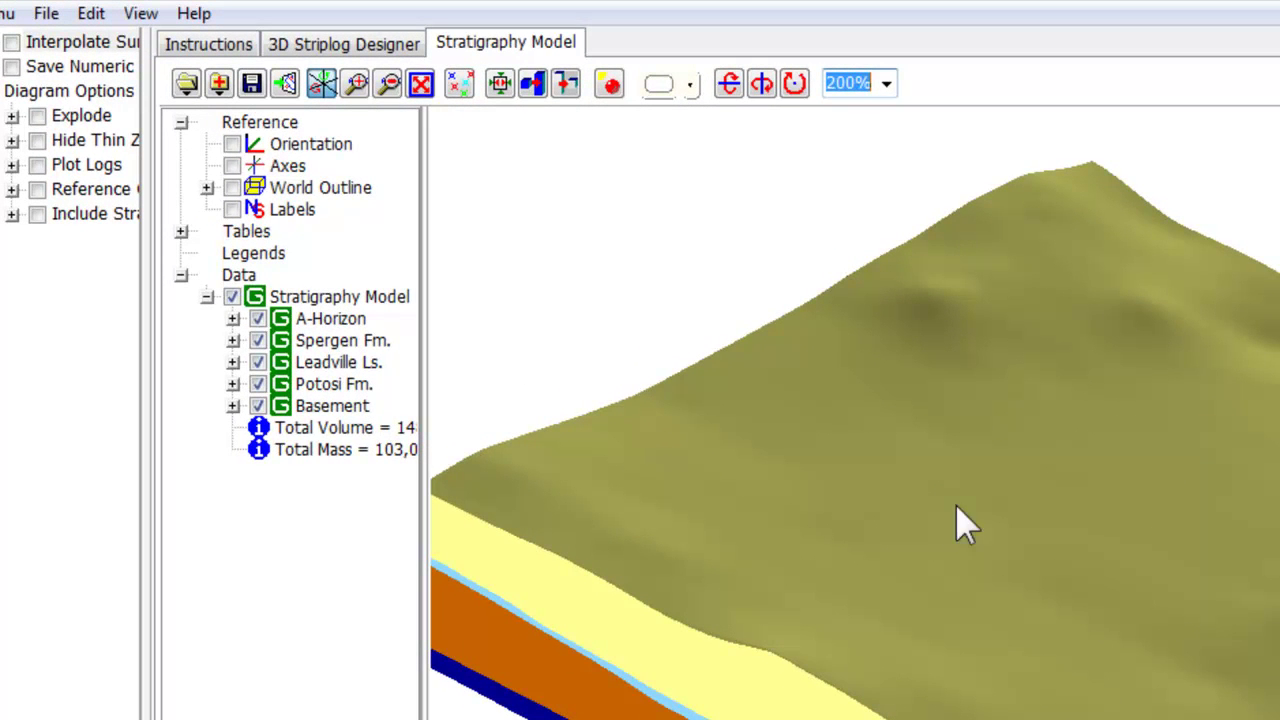
Hide the model's layers one by one from A-Horizon through Spergen Fm., Leadville Ls. and Potosi Fm. down to Basement.
left_click(259, 319)
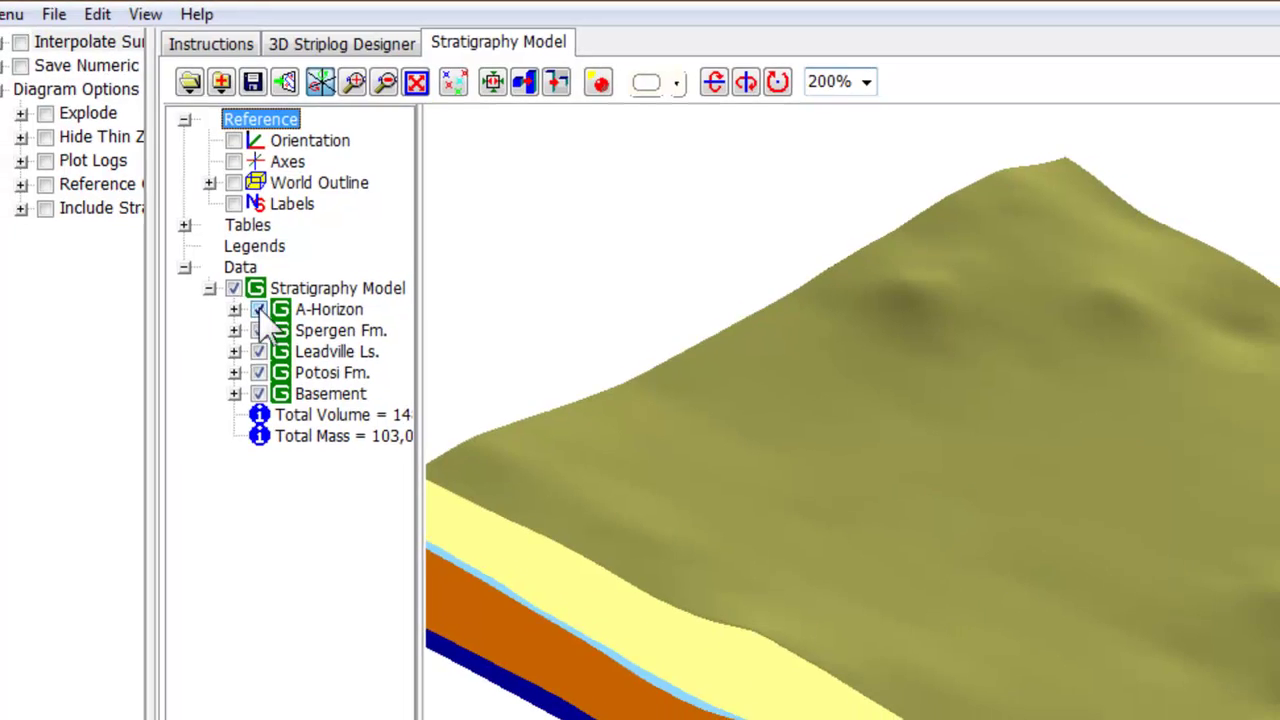
left_click(259, 341)
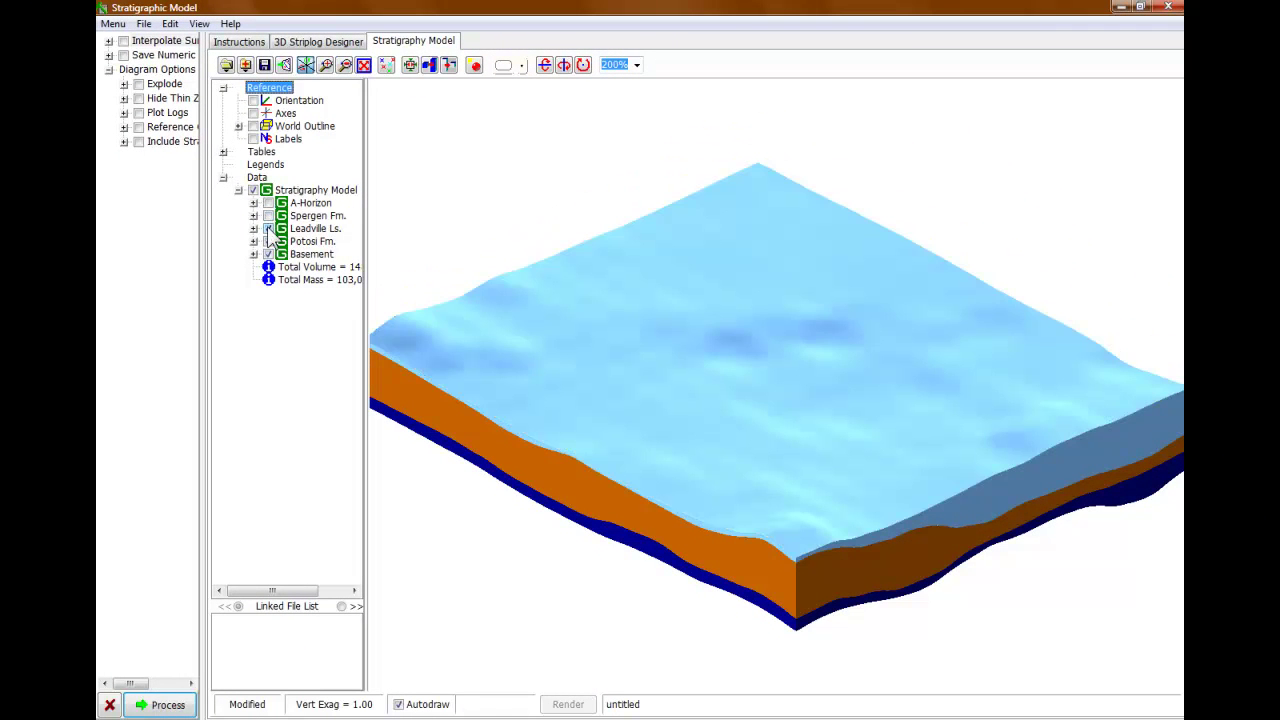
left_click(268, 229)
left_click(268, 242)
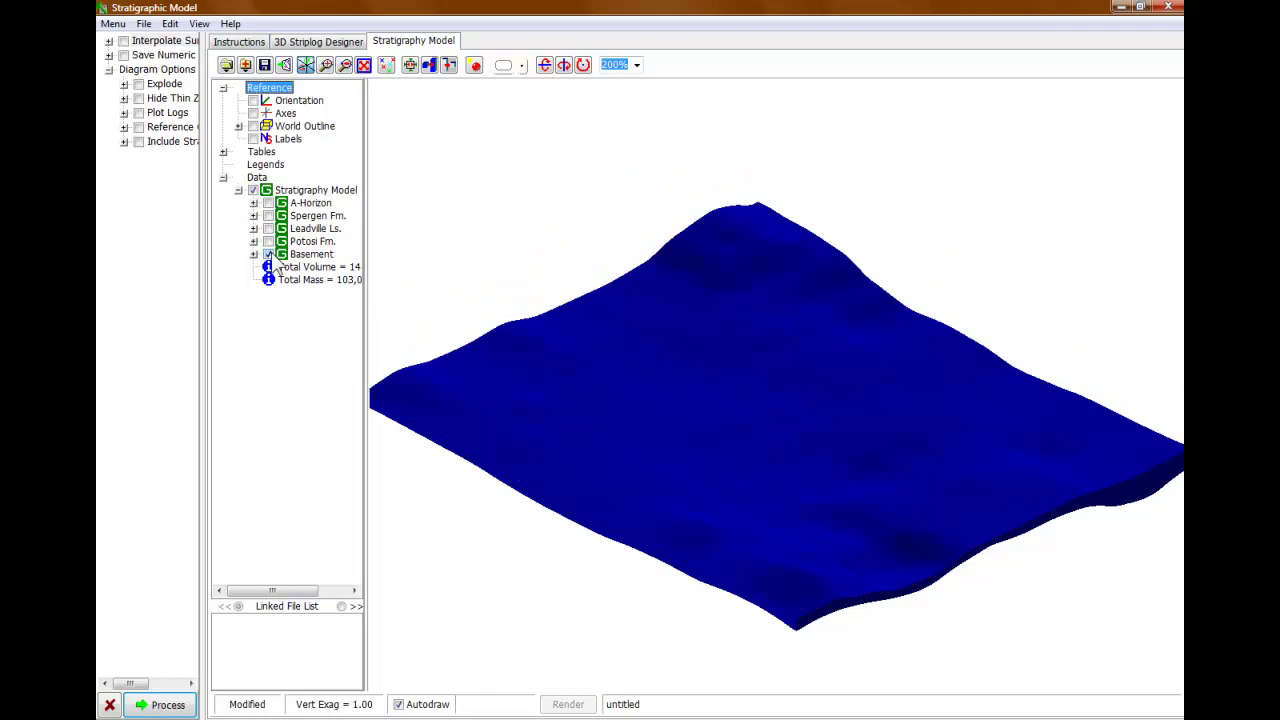
left_click(268, 254)
Show all formations of the model again from Basement up to A-Horizon and close the stratigraphic model without saving.
left_click(268, 254)
left_click(268, 242)
left_click(268, 229)
left_click(268, 216)
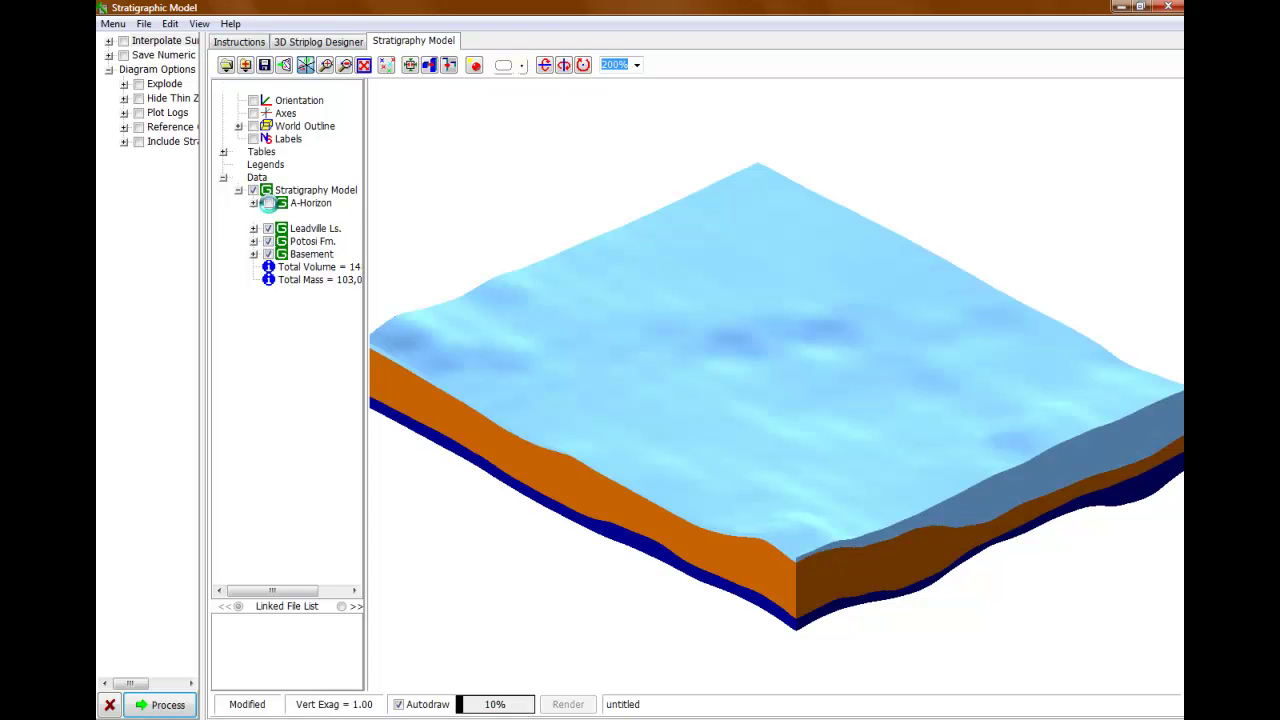
left_click(268, 203)
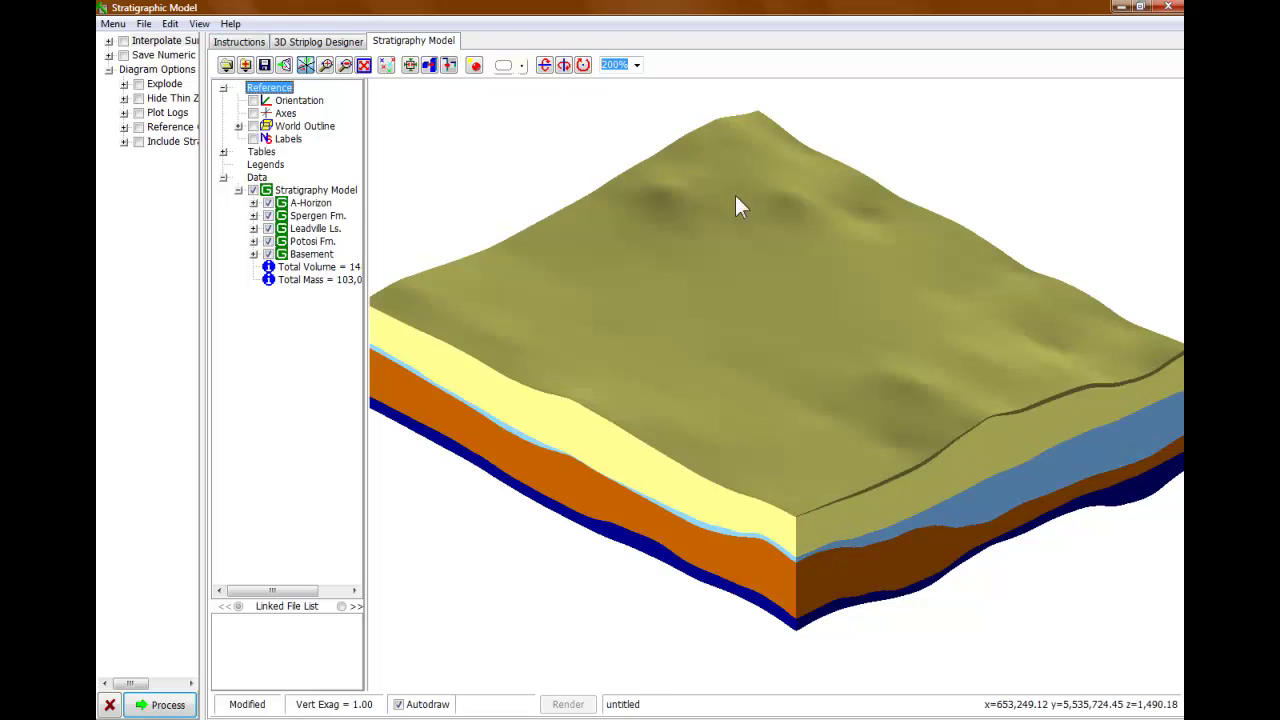
left_click(1166, 7)
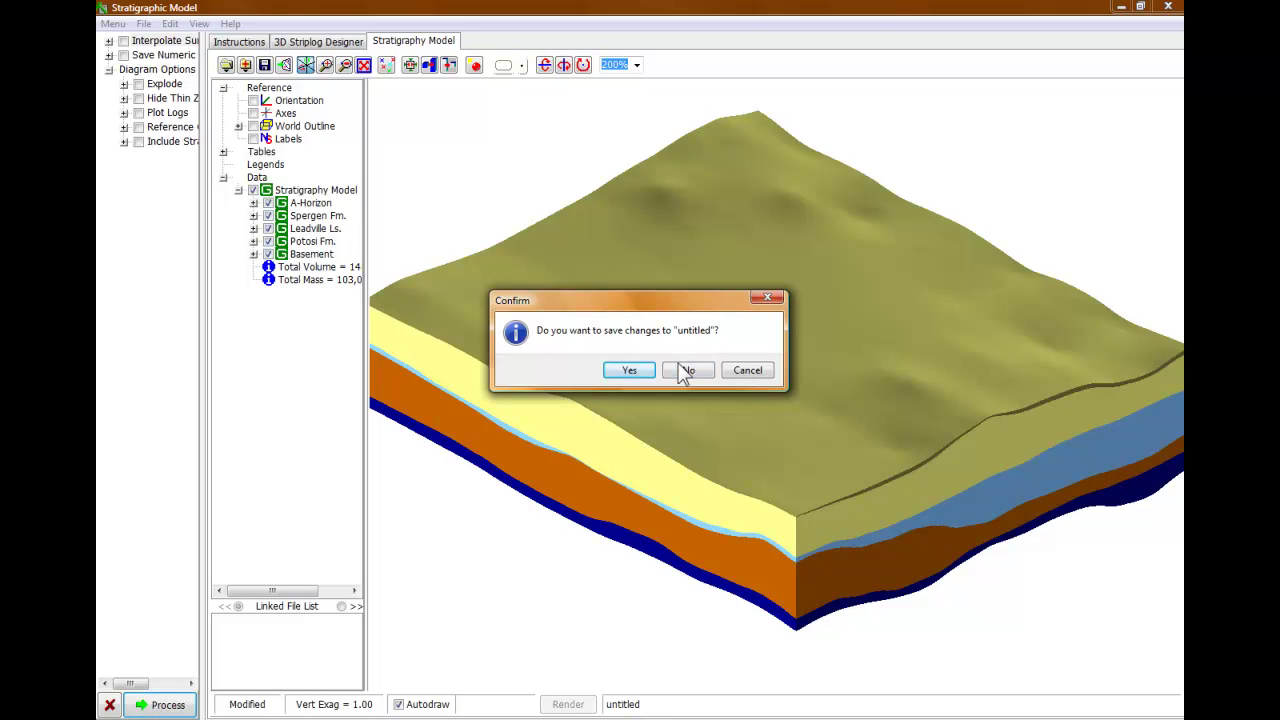
left_click(682, 362)
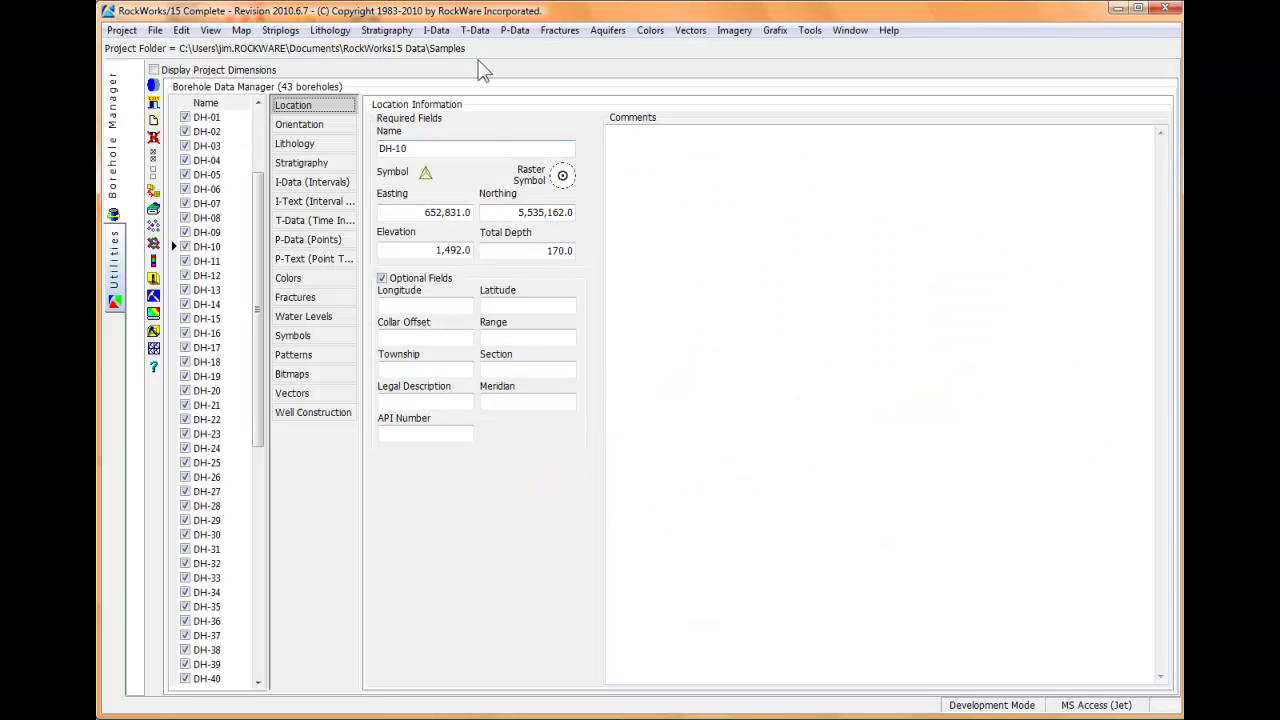
Create a 3D I-Data model diagram of benzene in soil from the existing solid model Benzene01.mod.
left_click(436, 30)
left_click(450, 49)
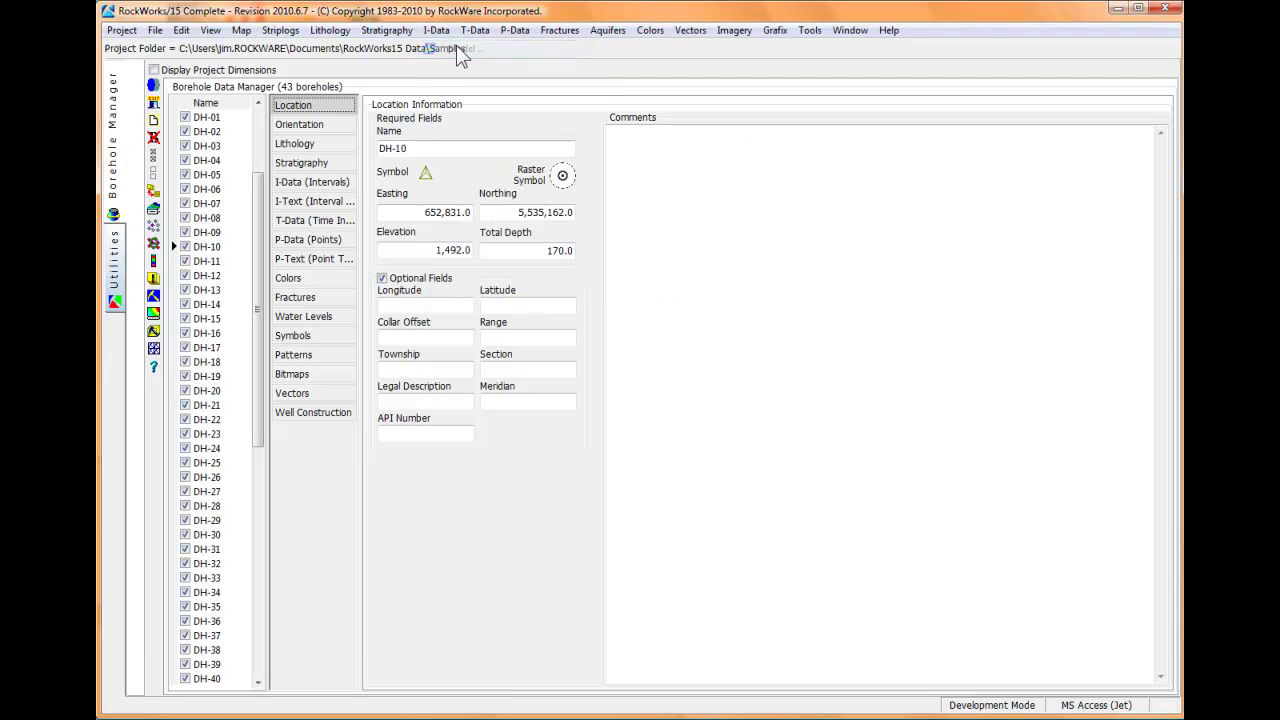
left_click(218, 708)
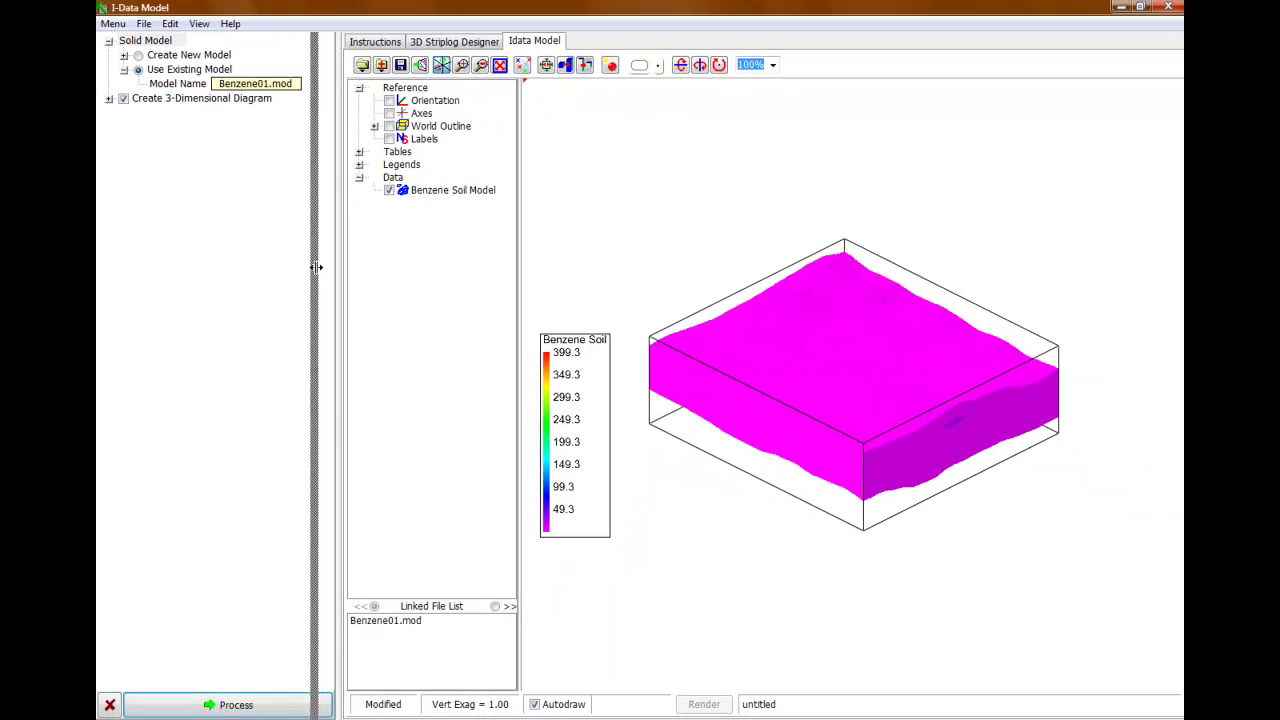
Enlarge the I-Data model's viewing area and raise the Benzene Soil Model's iso-level to about 19.3.
left_click_drag(316, 267, 214, 267)
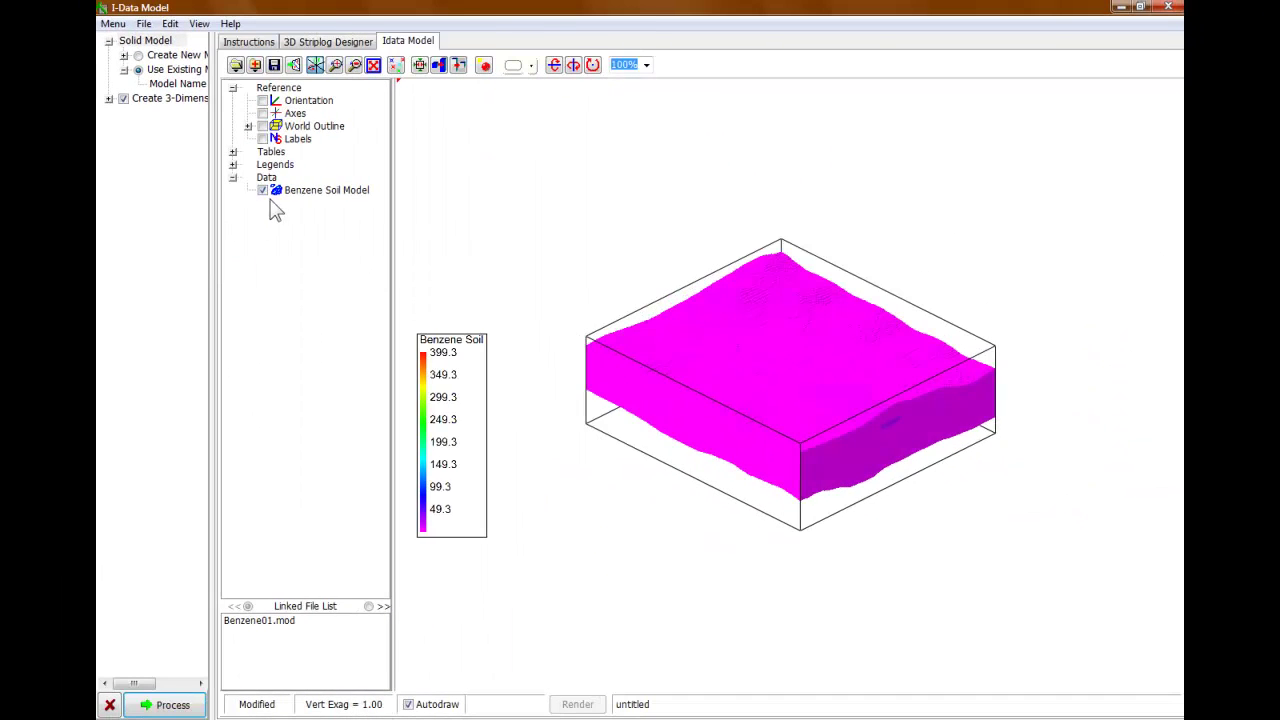
double_click(277, 190)
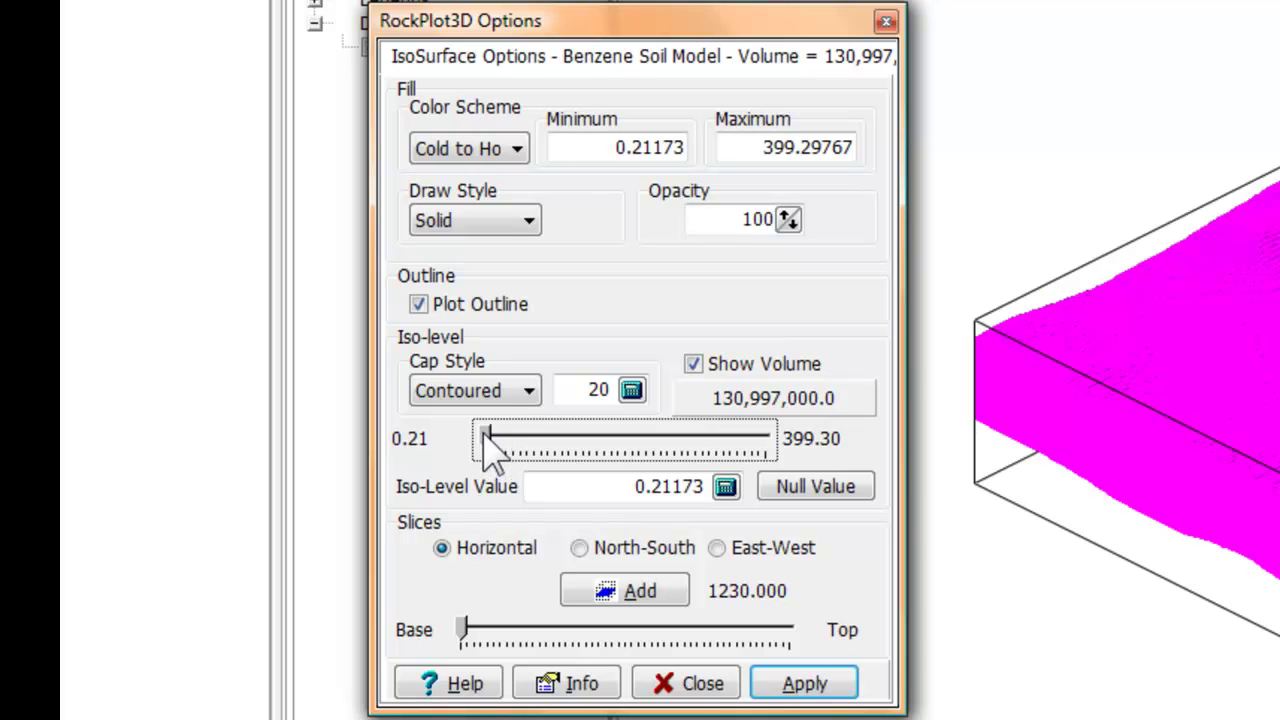
left_click_drag(485, 432, 495, 432)
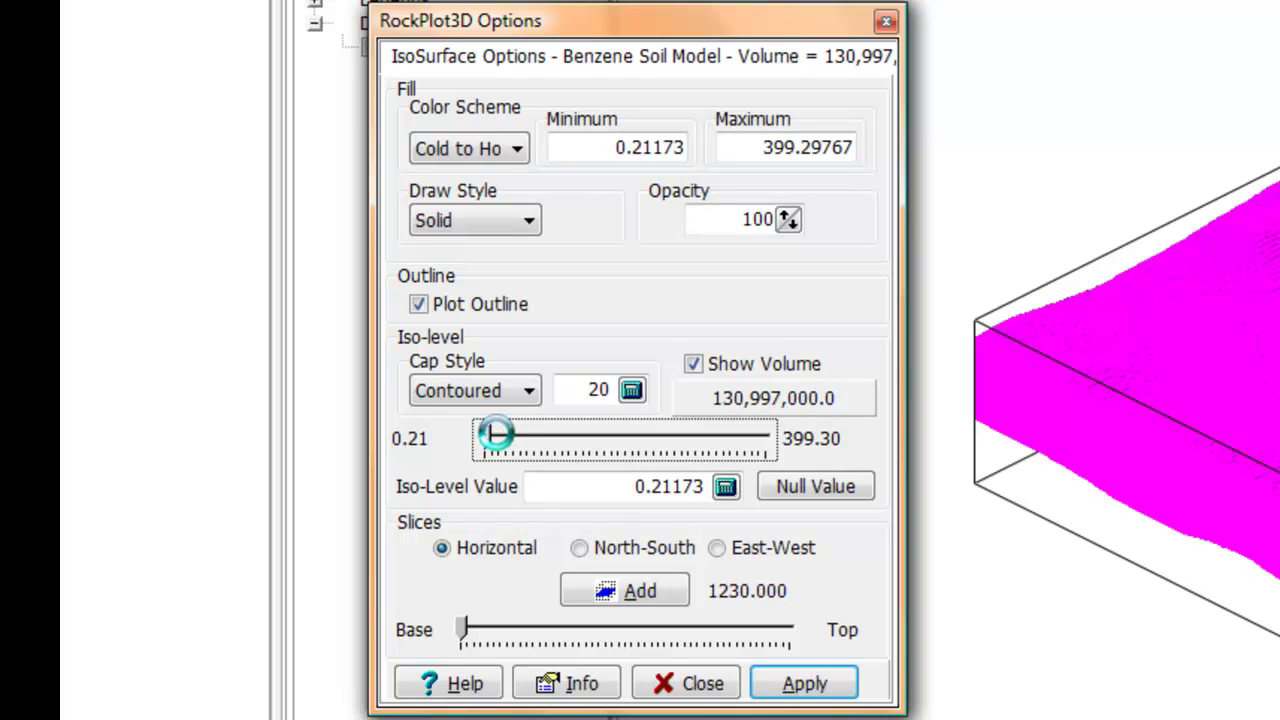
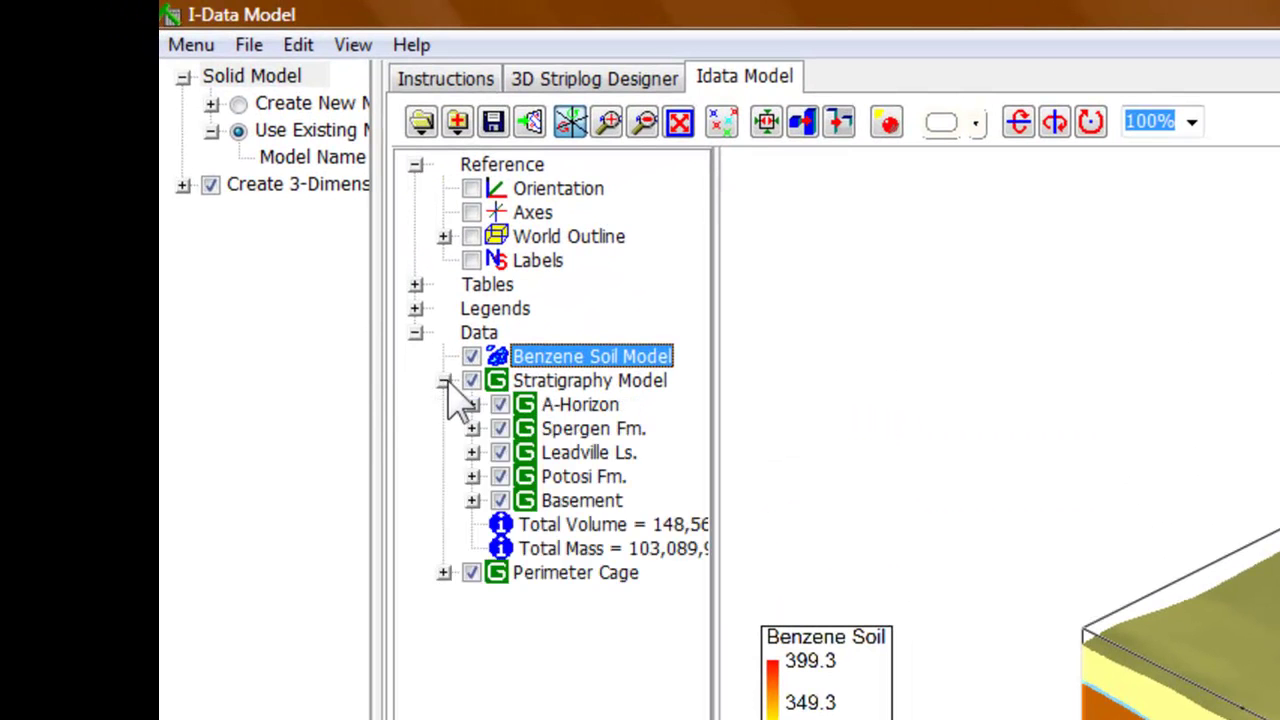
Hide the A-Horizon, Spergen Fm. and Leadville Ls. layers of the Stratigraphy Model one by one and show them again in reverse order.
left_click(500, 404)
left_click(500, 428)
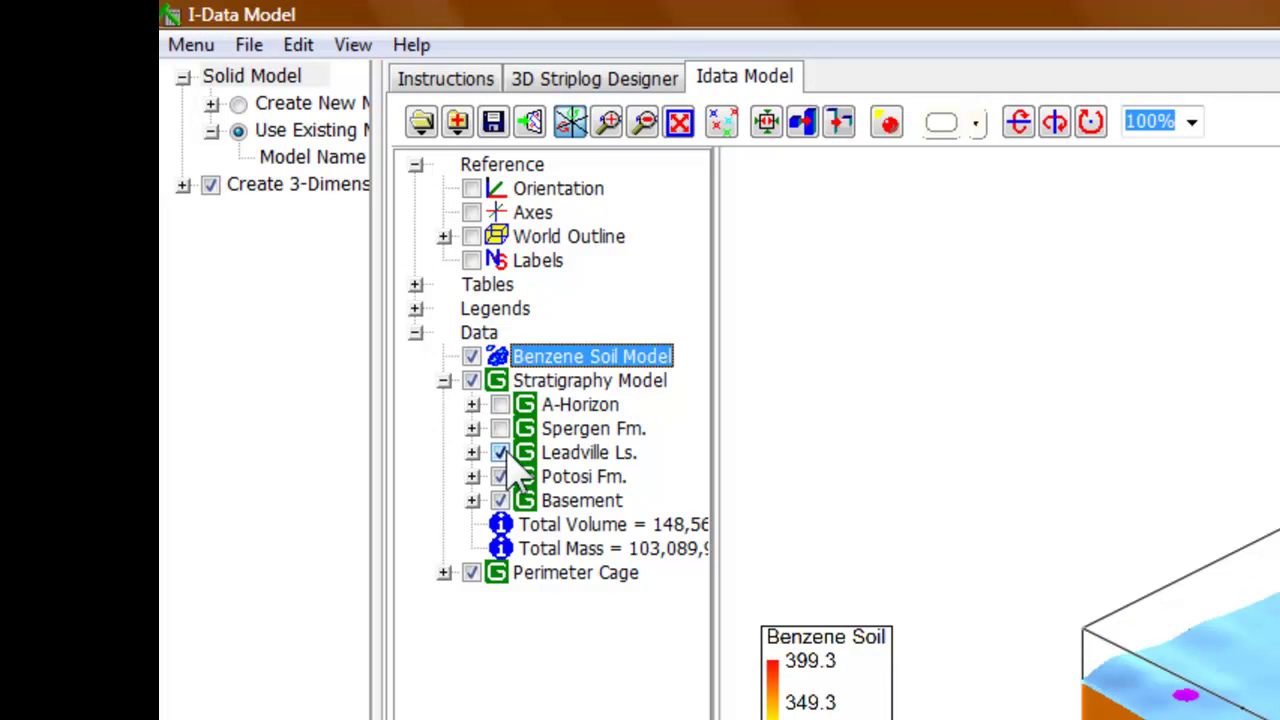
left_click(501, 454)
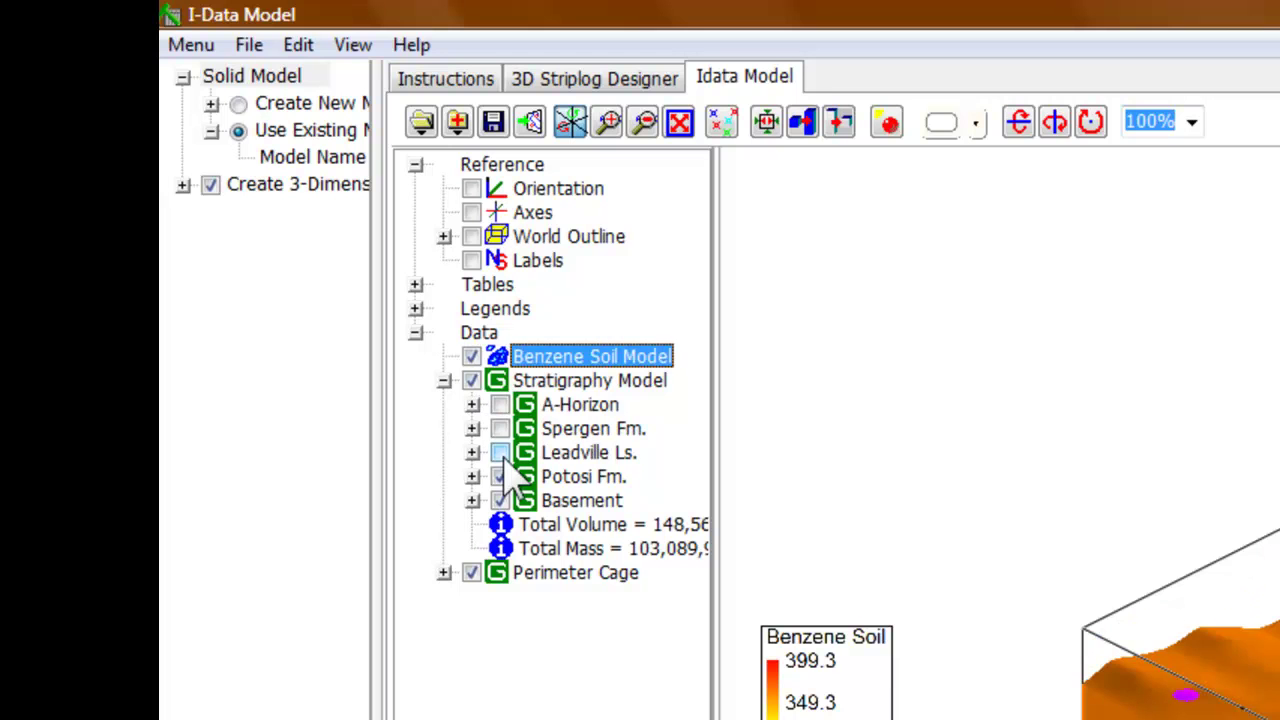
left_click(501, 452)
left_click(501, 428)
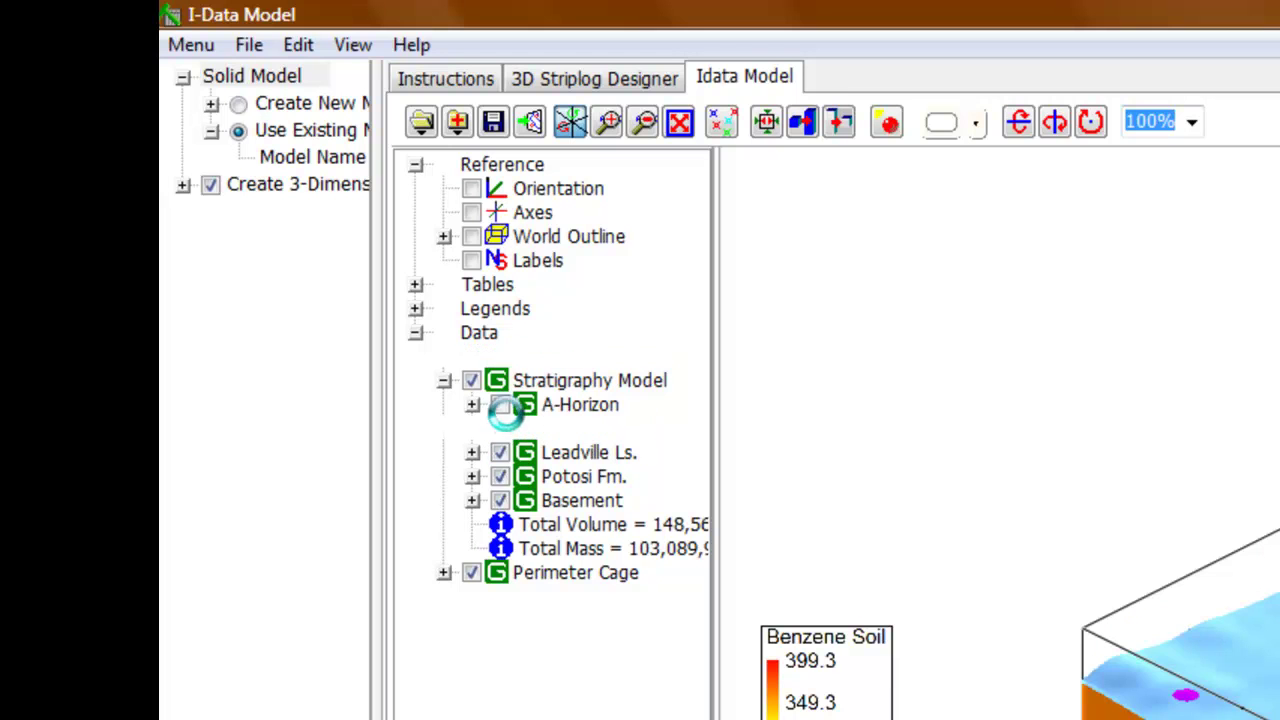
left_click(500, 404)
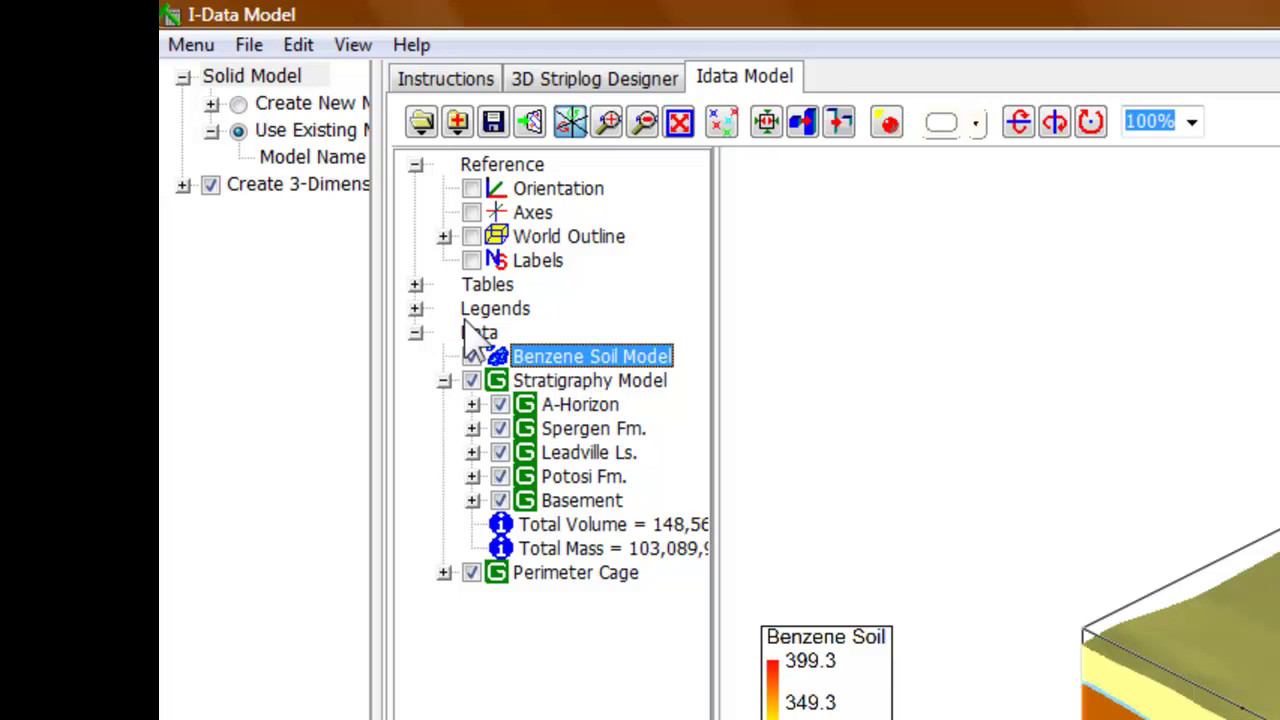
Set the opacity of the whole Stratigraphy Model to 55 percent.
left_click(570, 381)
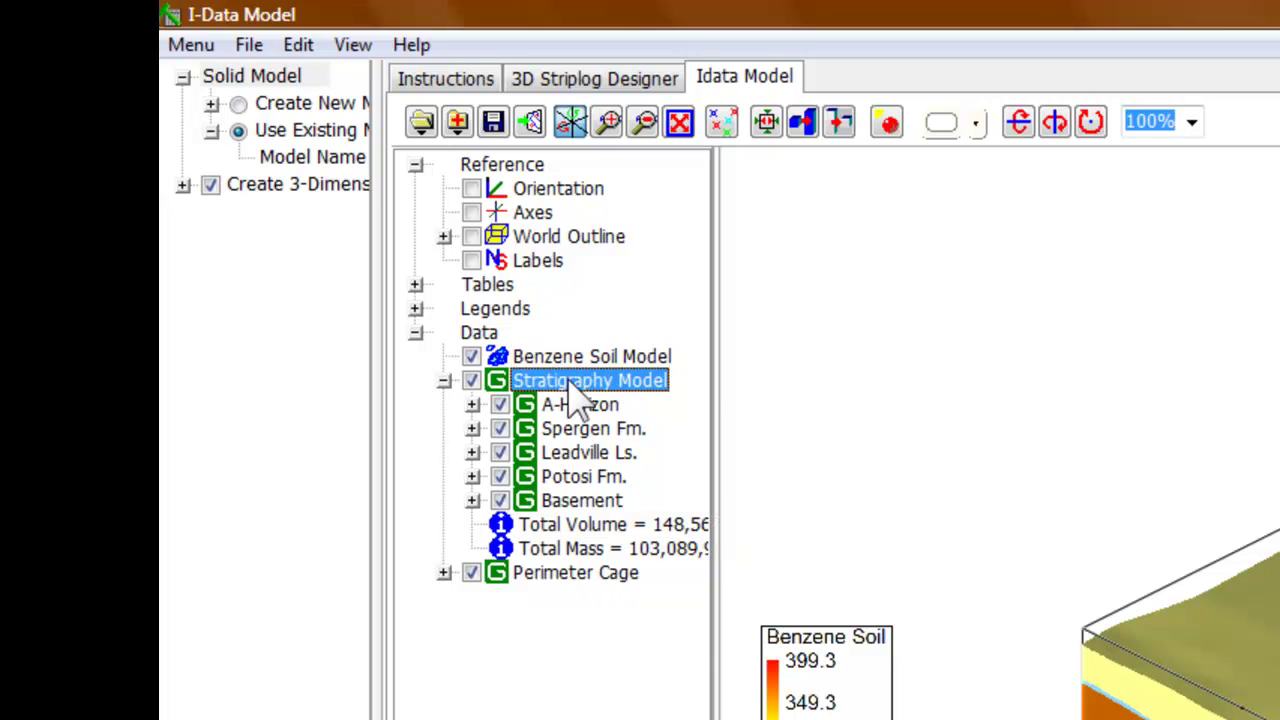
right_click(568, 398)
left_click(659, 431)
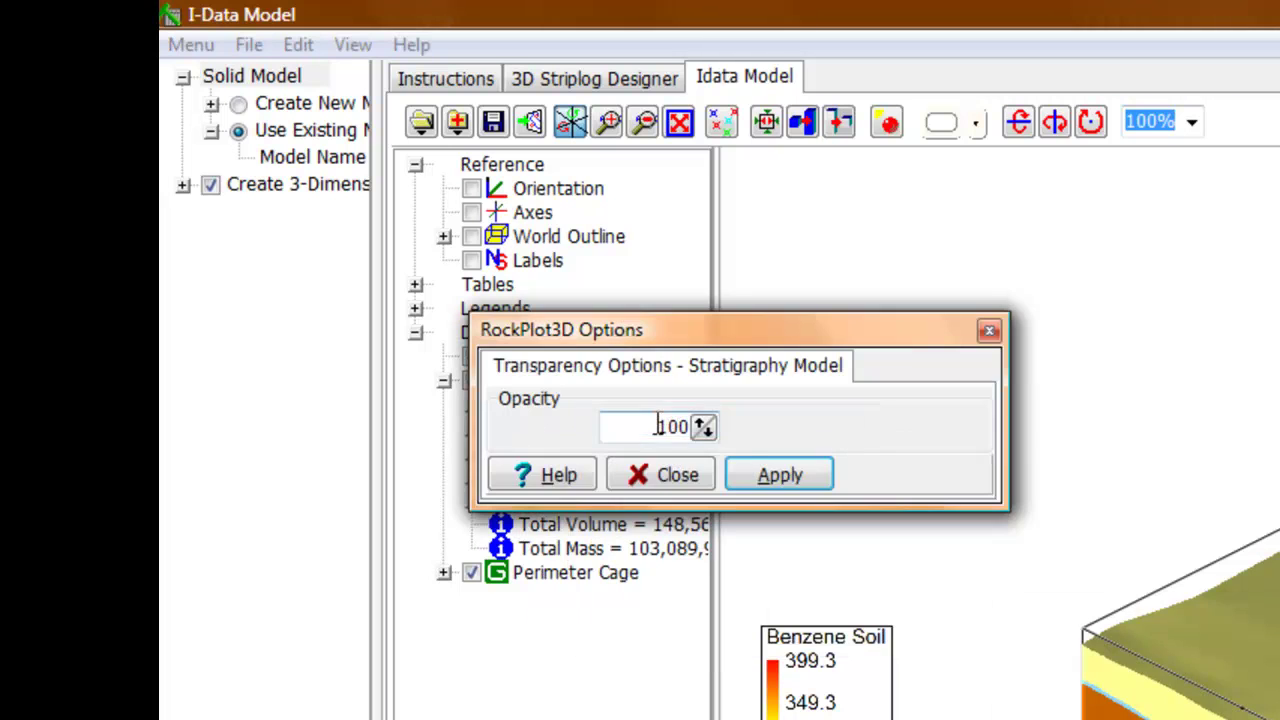
left_click(704, 433)
left_click(704, 432)
left_click(704, 432)
left_click(704, 432)
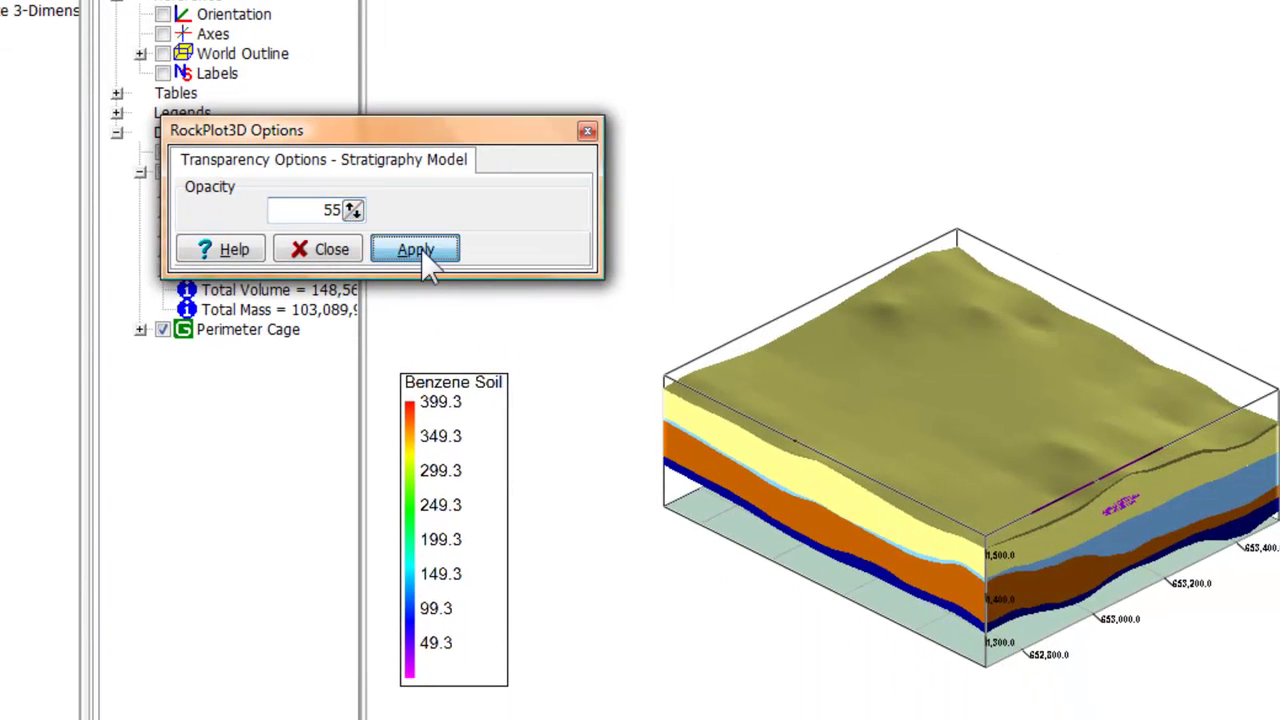
left_click(421, 249)
left_click(353, 253)
mouse_move(957, 594)
left_mouse_down()
mouse_move(948, 568)
mouse_move(937, 591)
left_mouse_up()
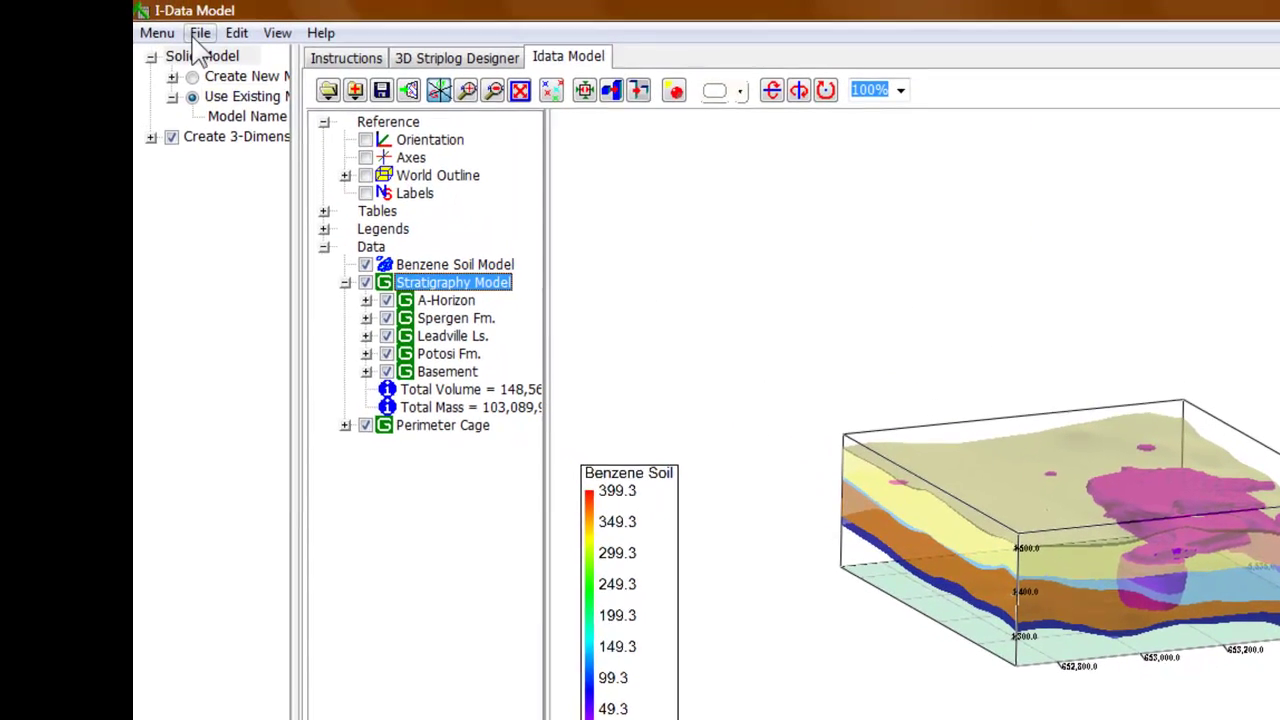
Append Benzene Logs.r3dxml from the Samples folder to the model, without saving changes to the untitled view.
left_click(200, 34)
left_click(228, 108)
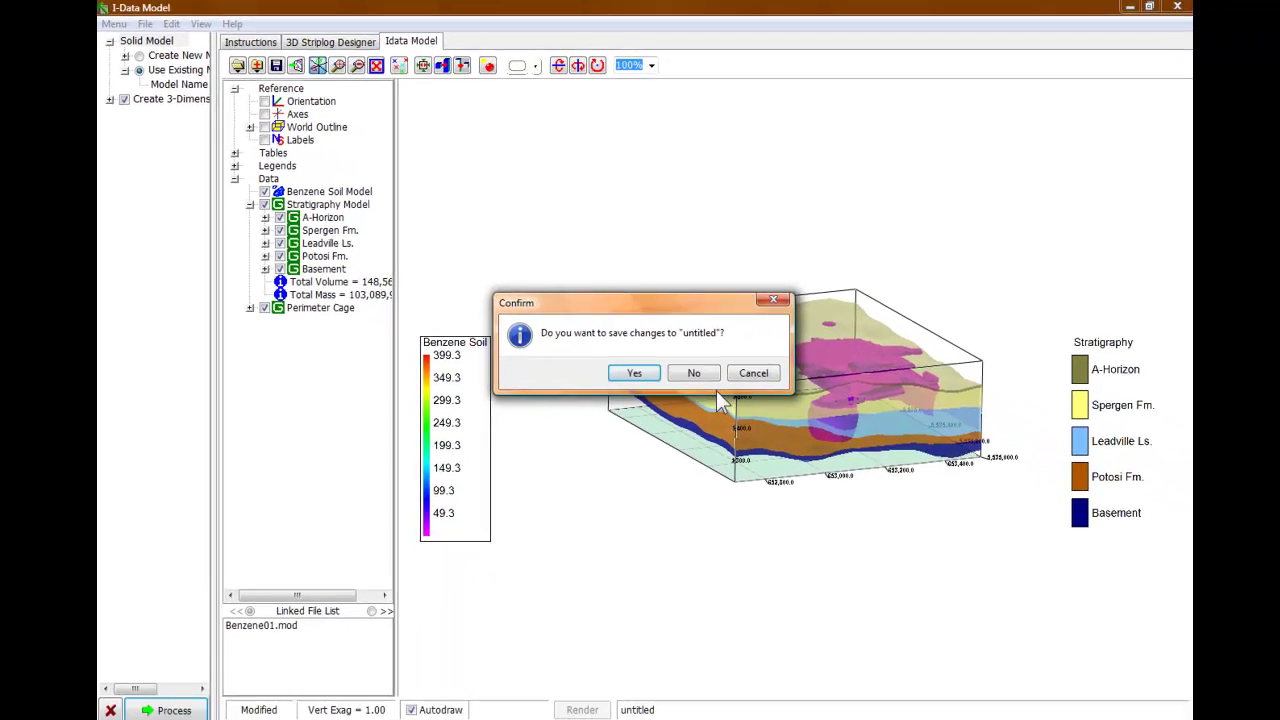
left_click(857, 461)
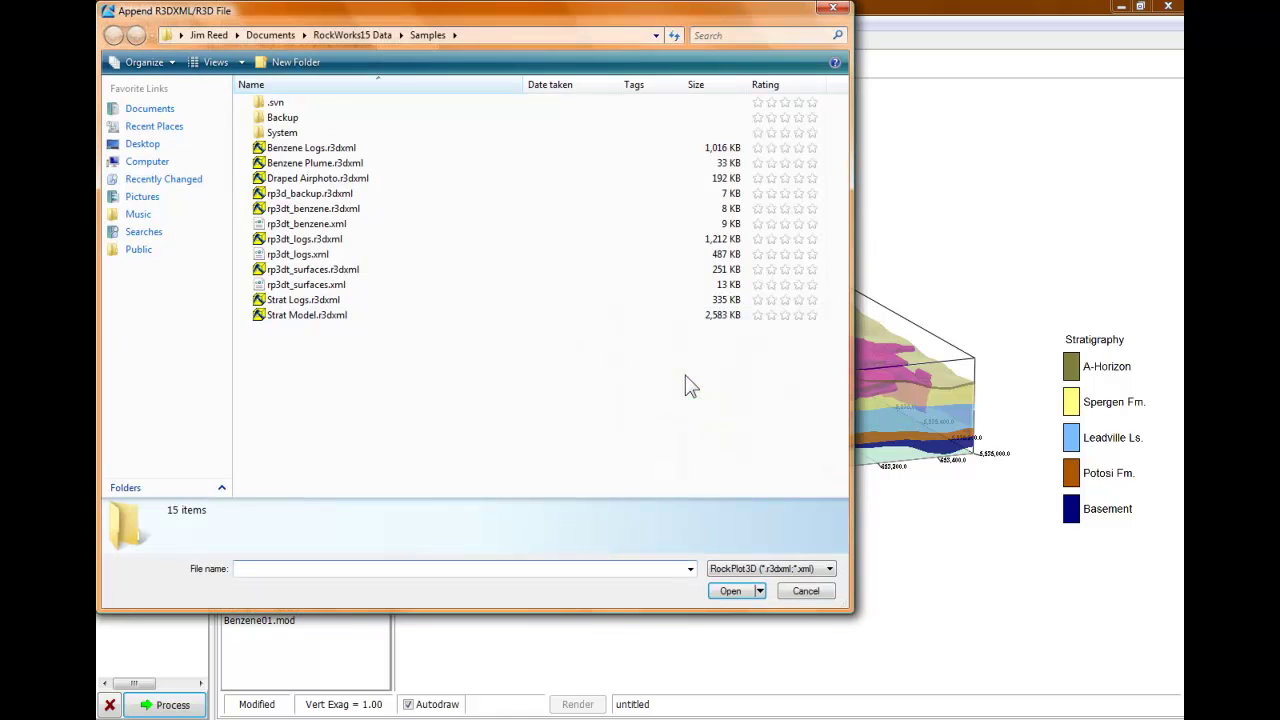
double_click(320, 148)
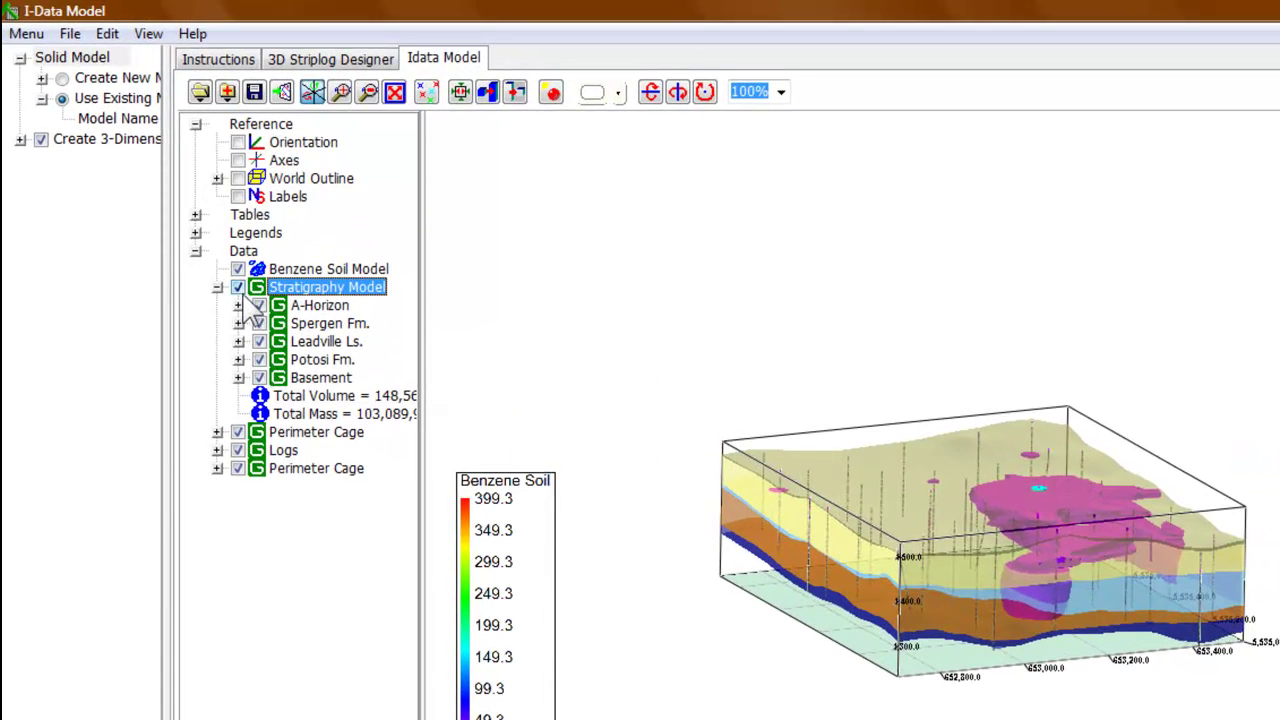
Hide the Stratigraphy Model and the Benzene Soil Model to isolate the logs, and show the Benzene Soil Model again.
left_click(240, 290)
left_click(238, 270)
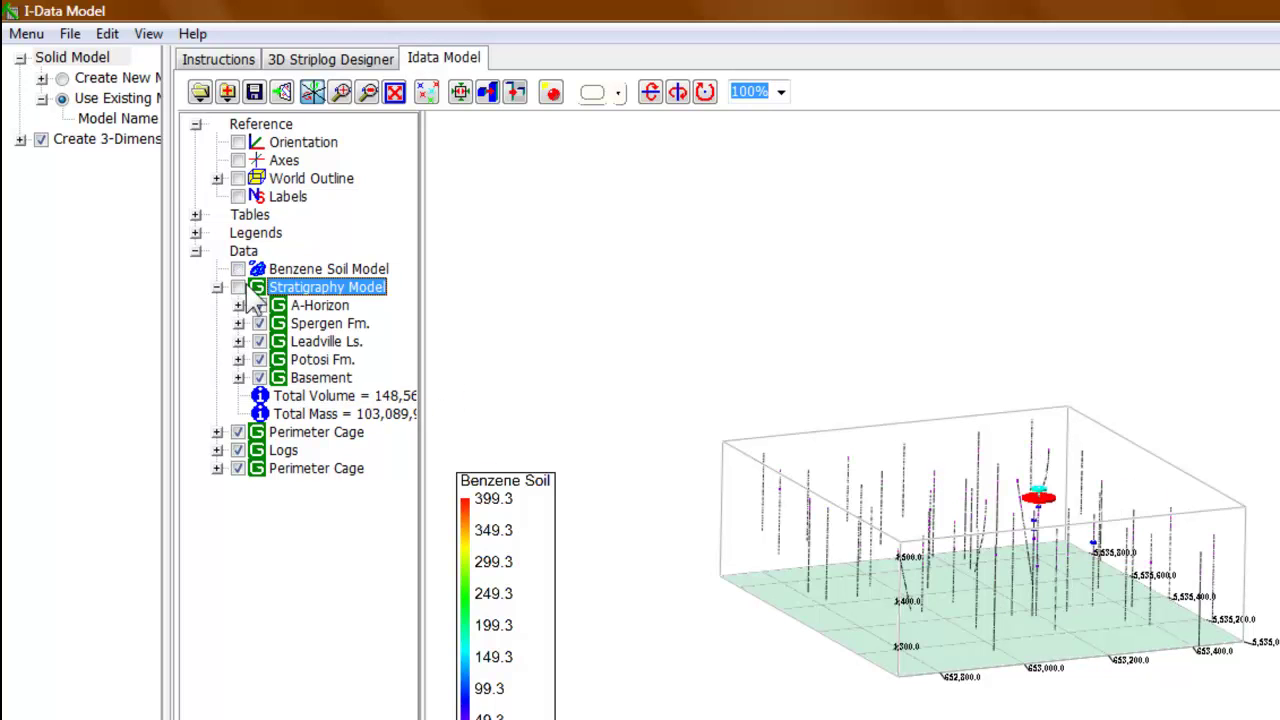
left_click(238, 270)
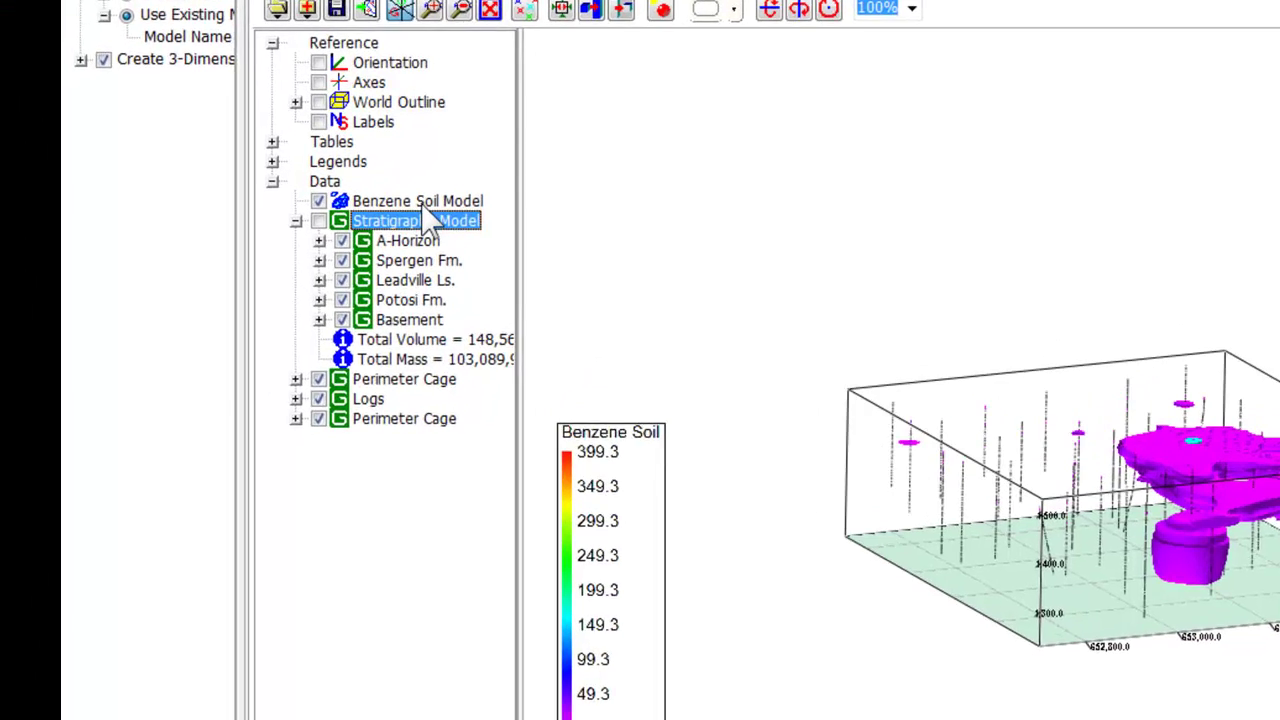
Set the Benzene Soil Model's opacity to 55 percent.
double_click(328, 269)
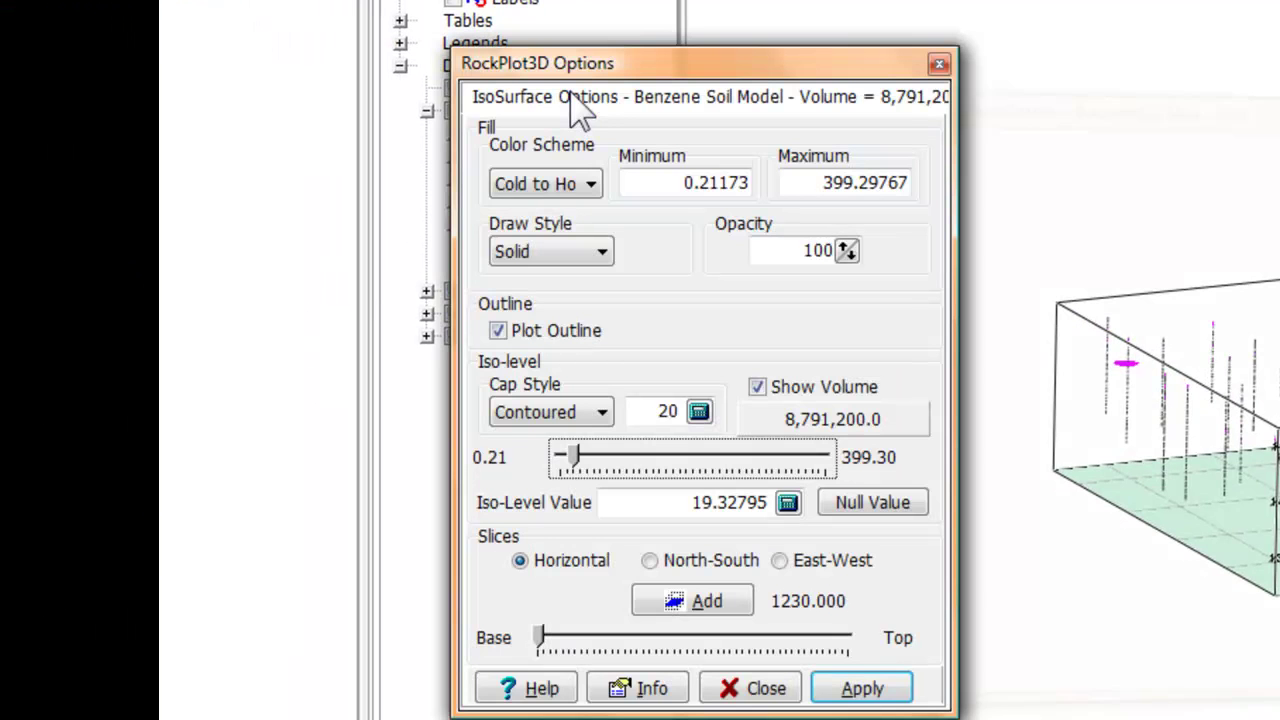
left_click(848, 250)
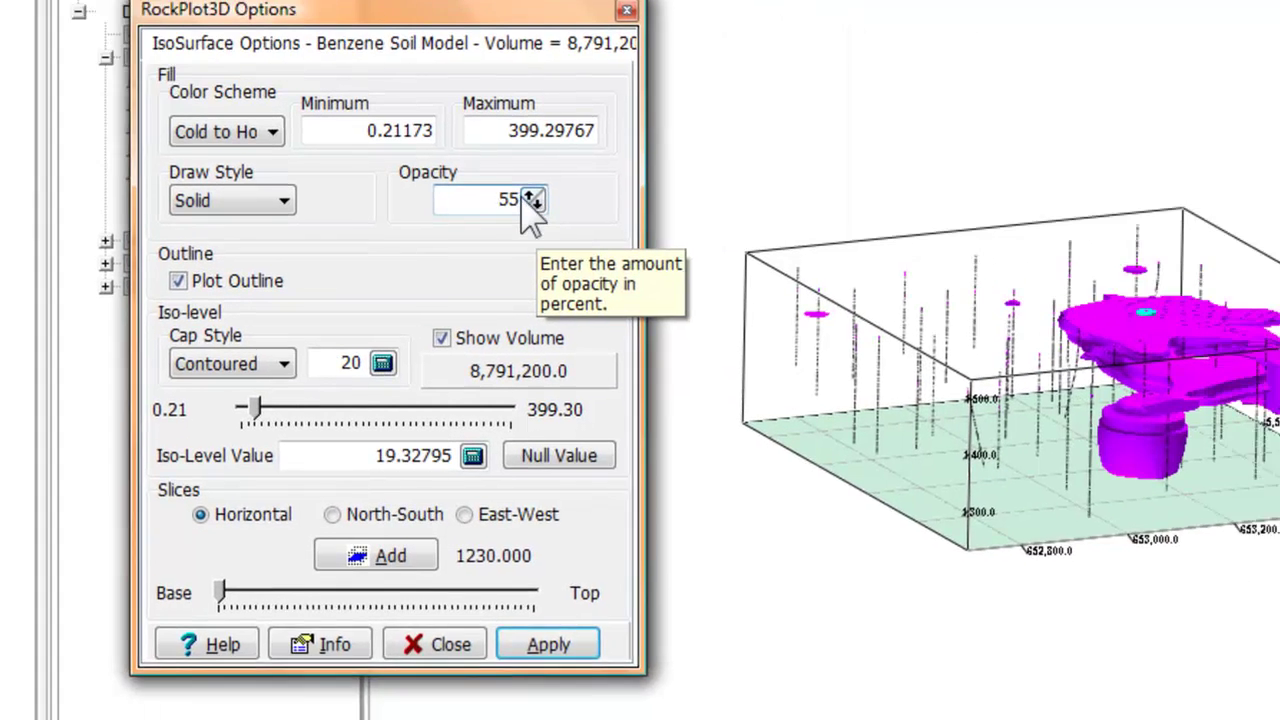
left_click(847, 247)
left_click(847, 247)
left_click(364, 622)
left_click(255, 618)
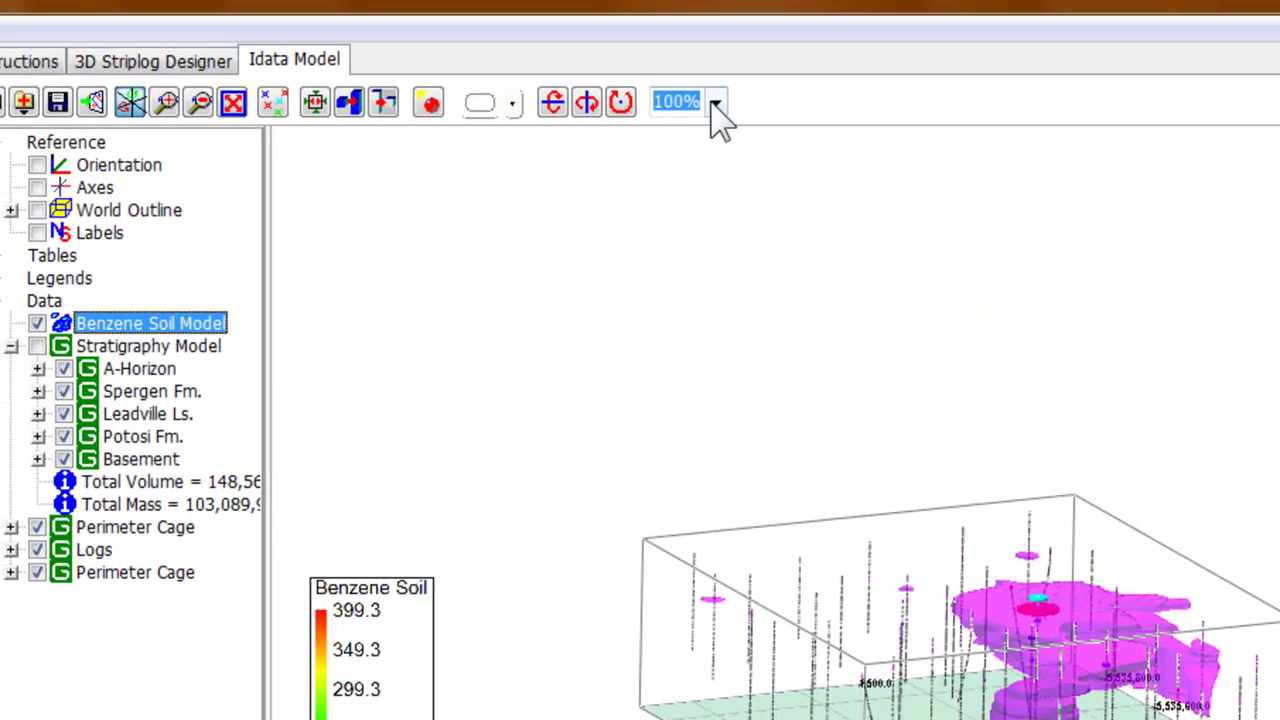
Zoom the model to 200% and append Draped Airphoto.r3dxml from the Samples folder, without saving the untitled view.
left_click(714, 103)
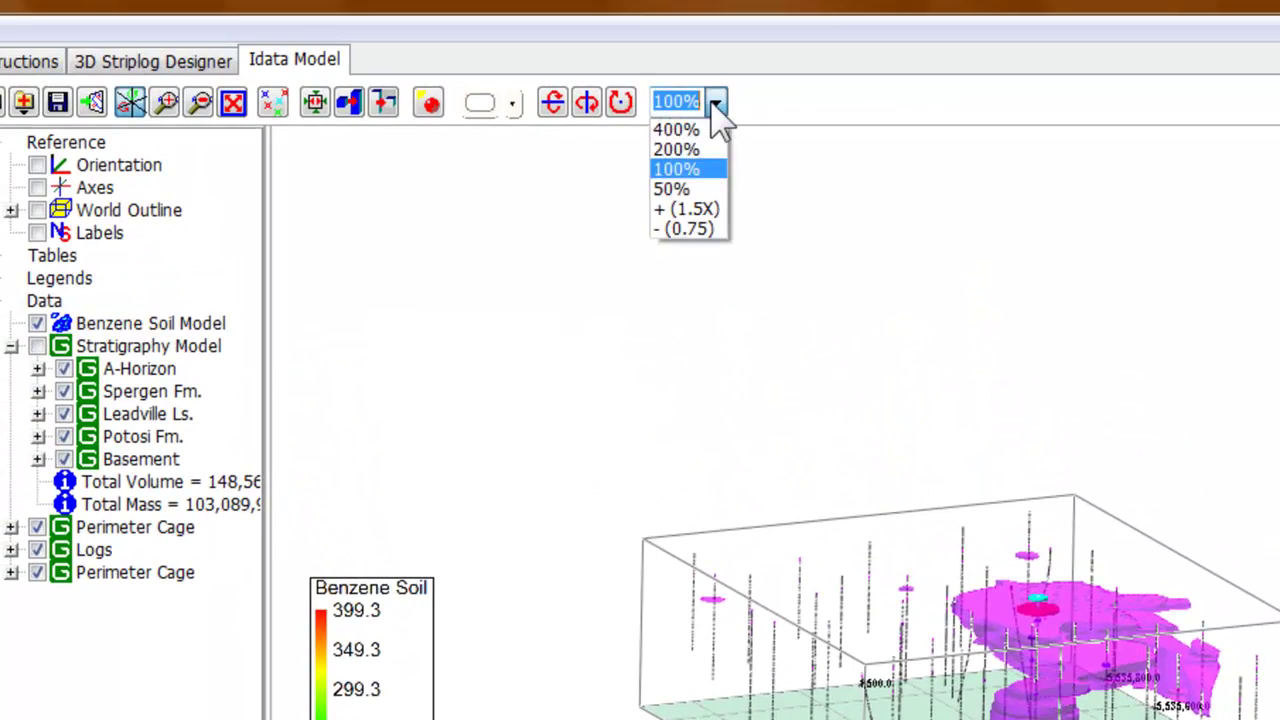
left_click(688, 150)
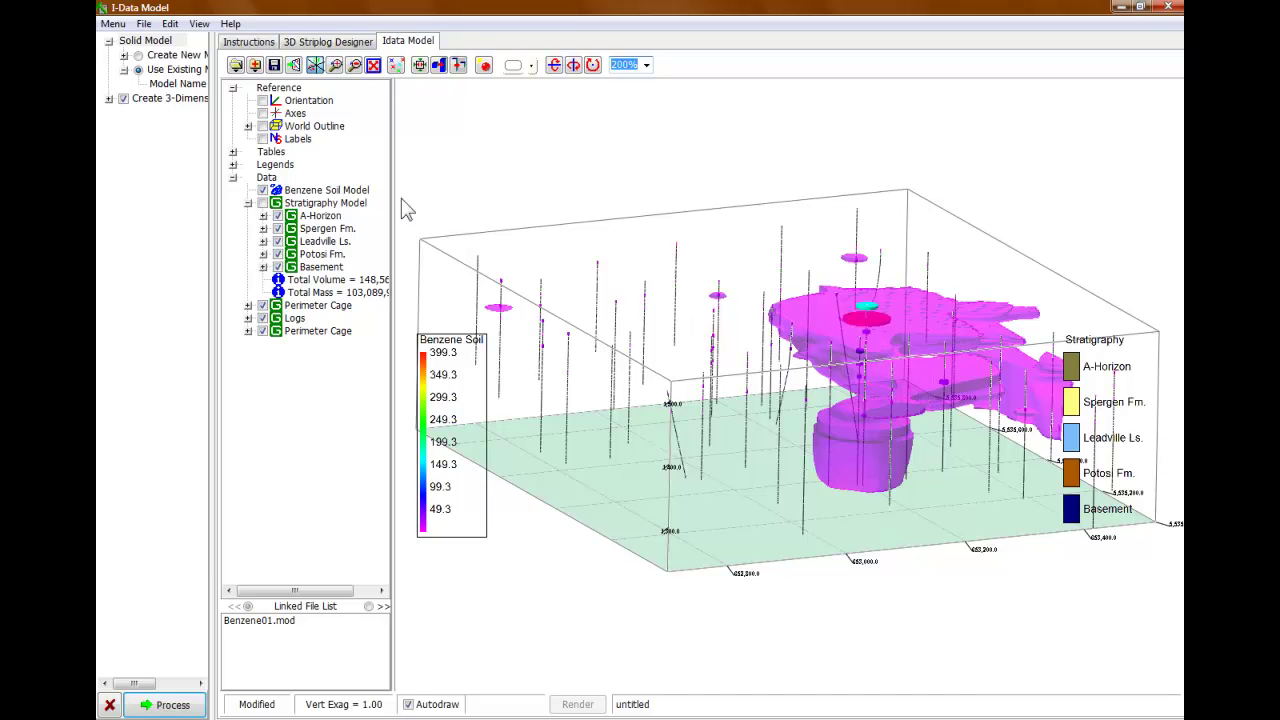
left_click(144, 24)
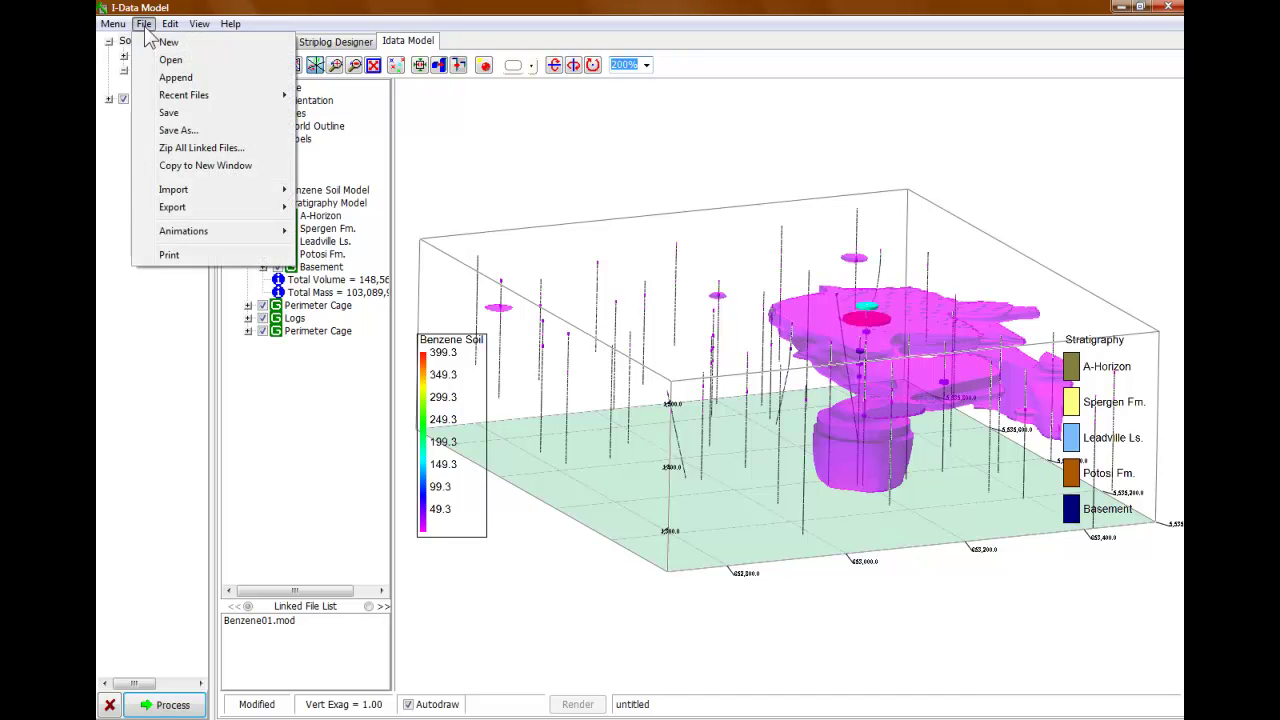
left_click(183, 85)
left_click(688, 370)
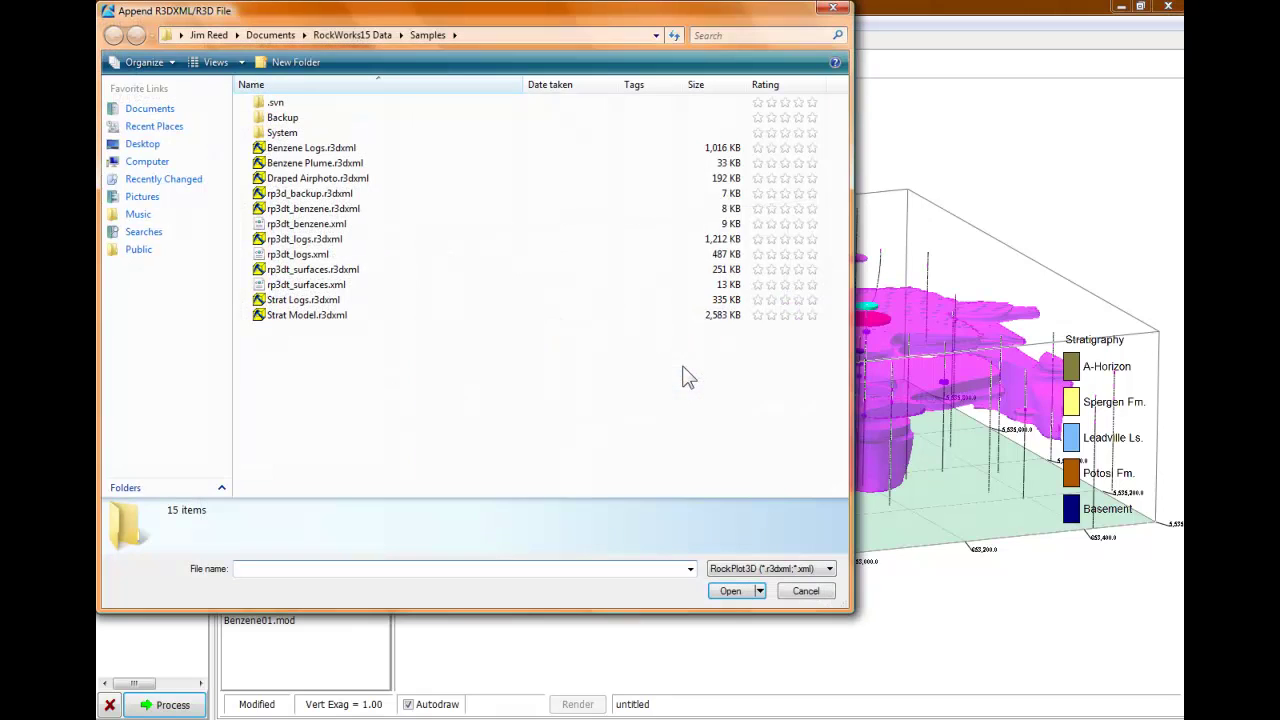
double_click(333, 191)
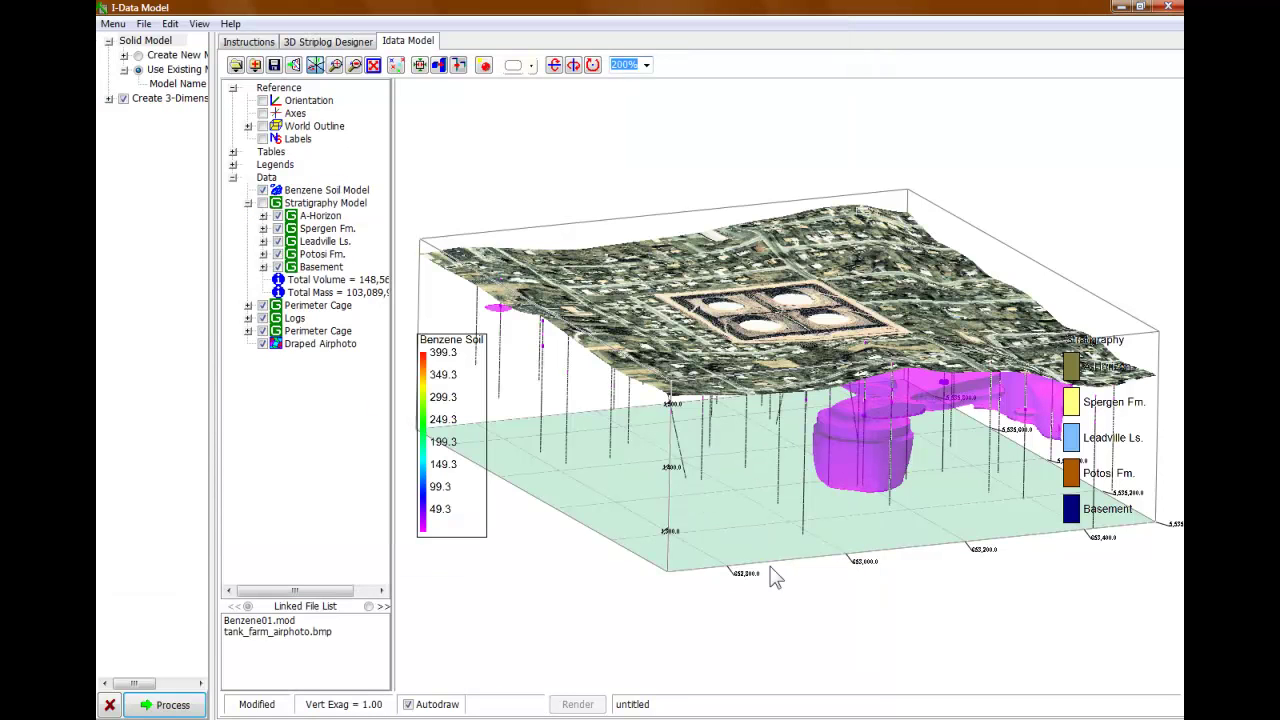
Set the opacity of the Draped Airphoto to 75 percent.
left_click_drag(497, 256, 623, 238)
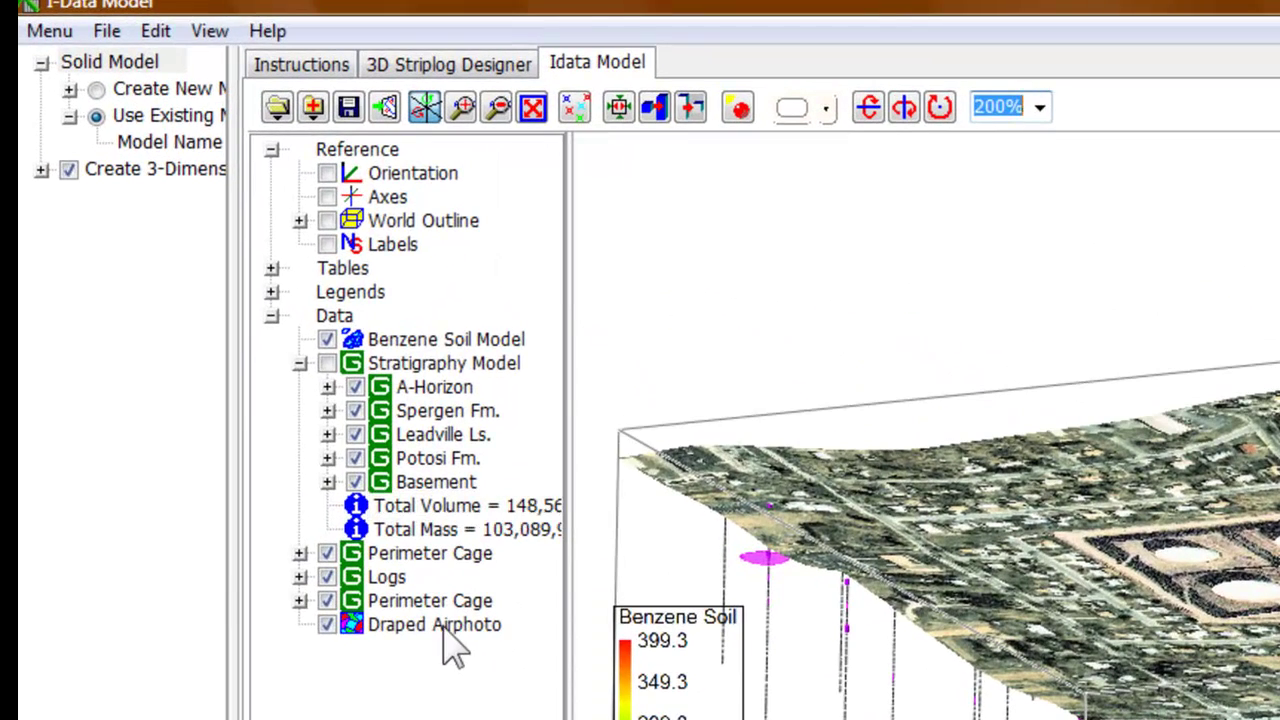
double_click(430, 611)
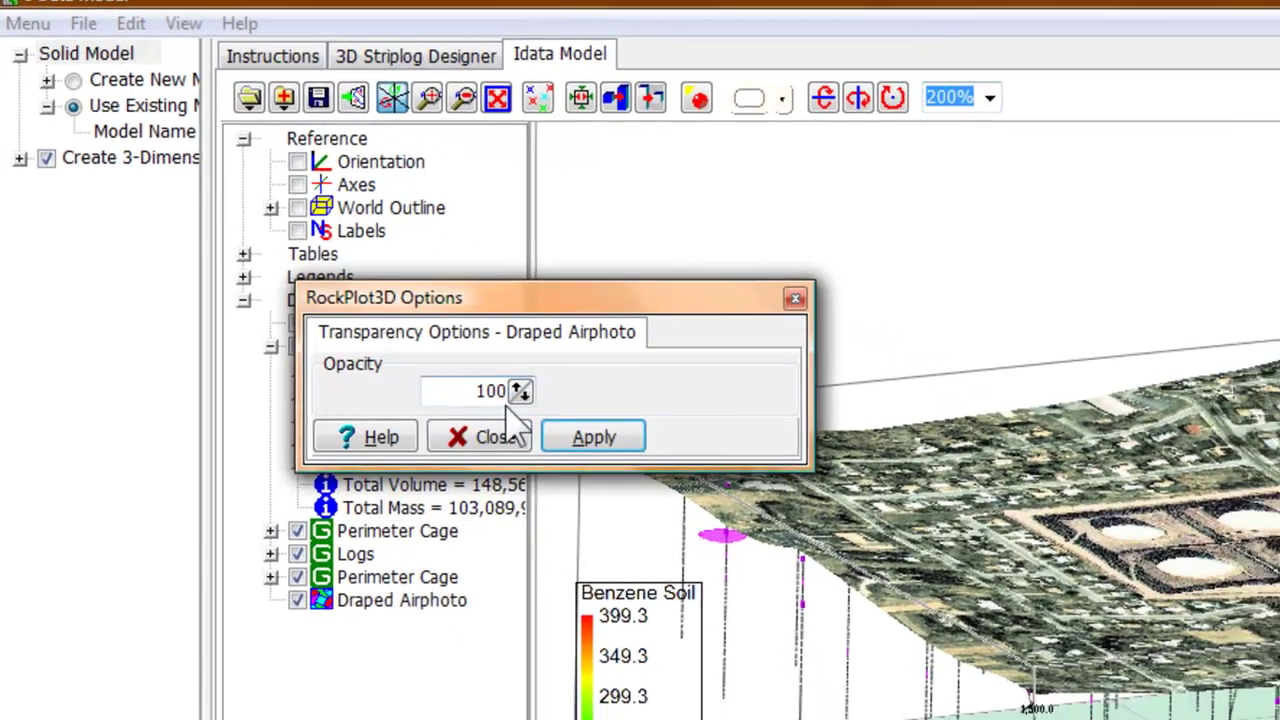
left_click(557, 407)
left_click(356, 313)
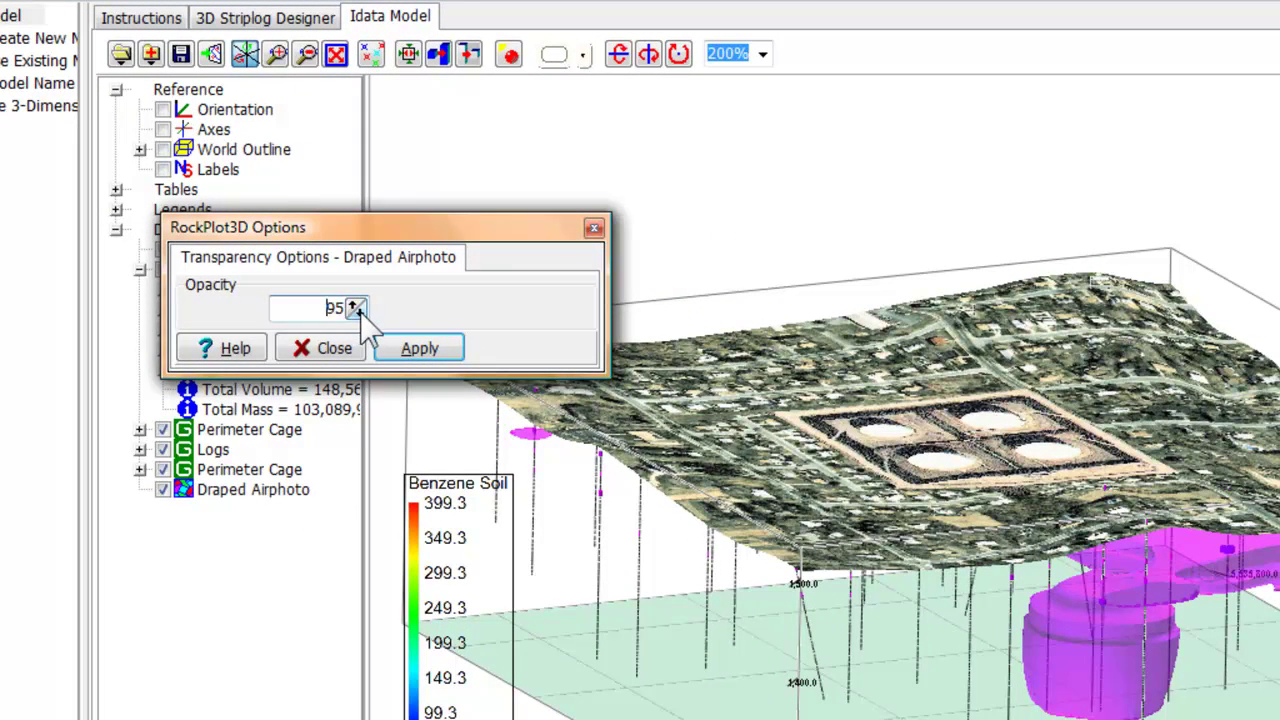
left_click(420, 348)
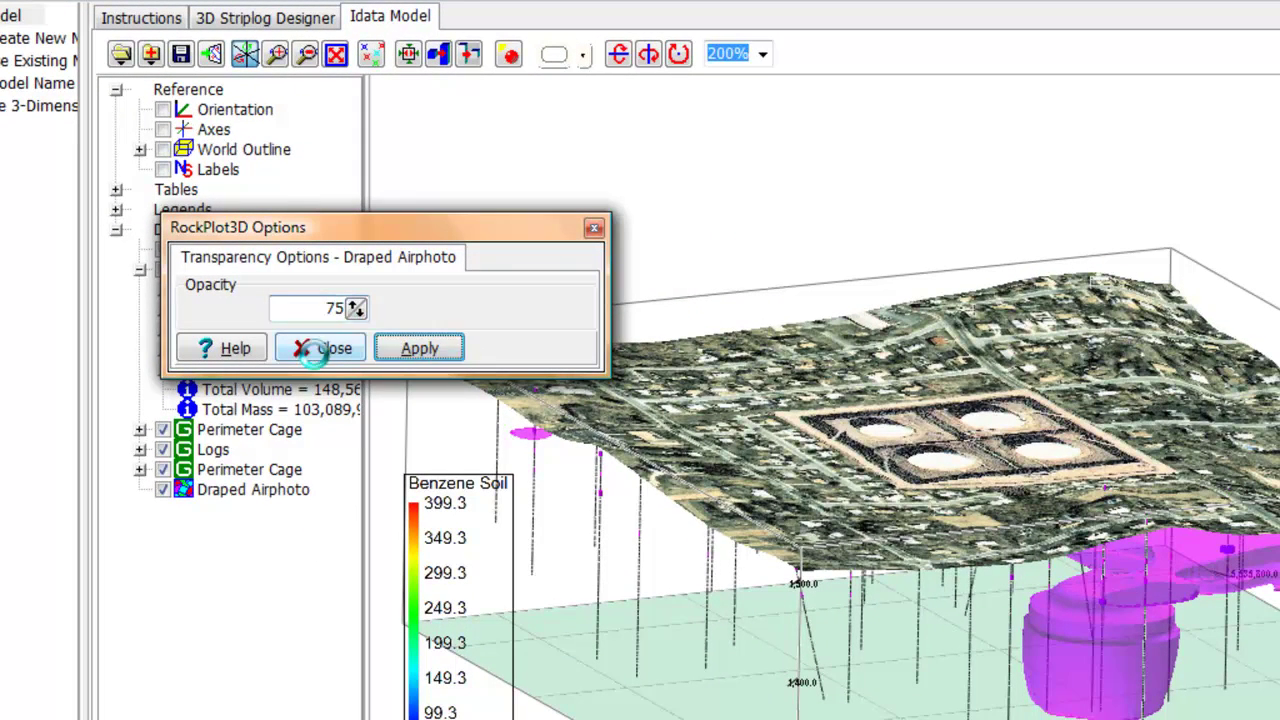
left_click(318, 348)
Hide the Benzene Soil Model, the Logs, and the Benzene Soil and Stratigraphy legends.
left_click_drag(944, 505, 1040, 582)
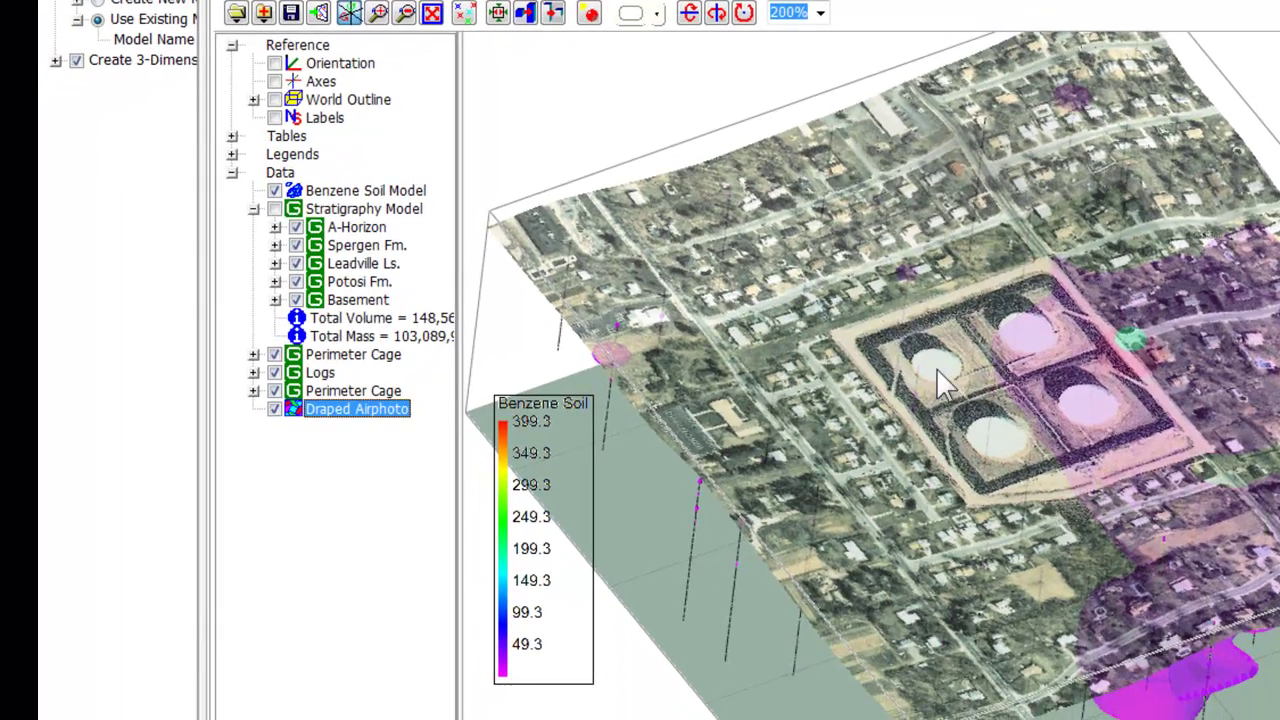
mouse_move(954, 539)
left_mouse_down()
mouse_move(929, 514)
mouse_move(908, 540)
mouse_move(929, 563)
mouse_move(945, 545)
left_mouse_up()
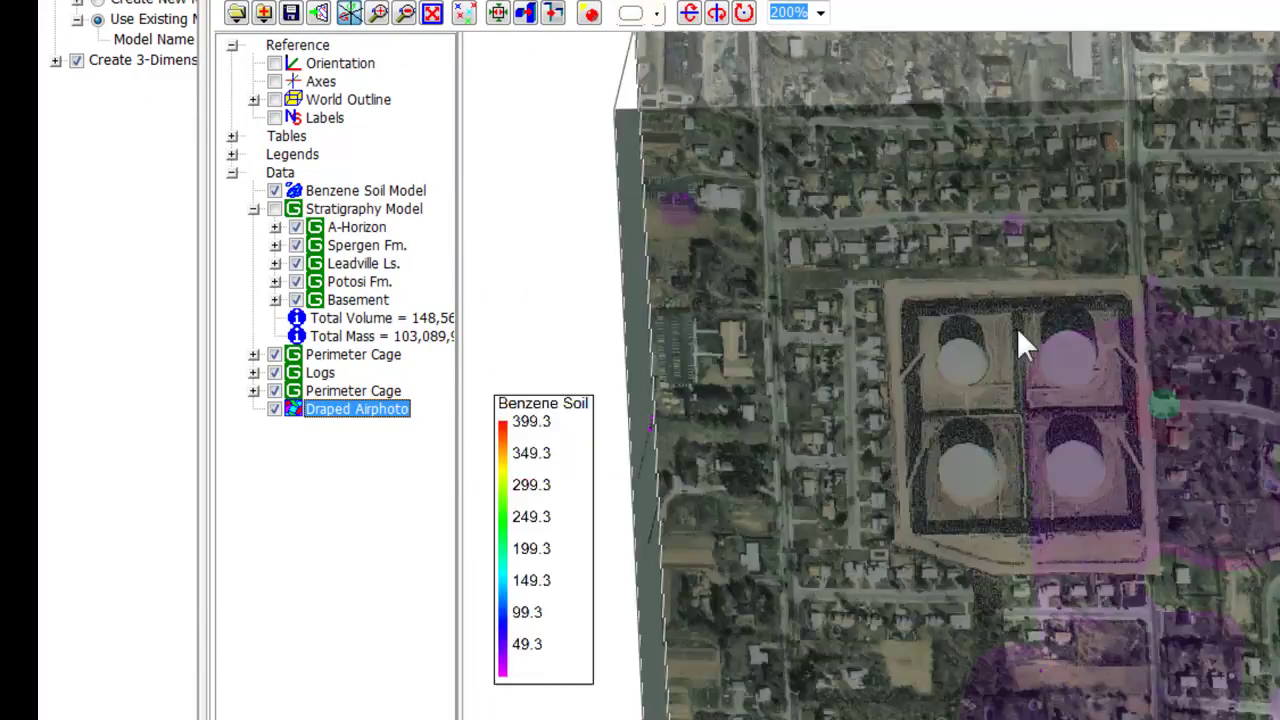
left_click(275, 191)
left_click(274, 372)
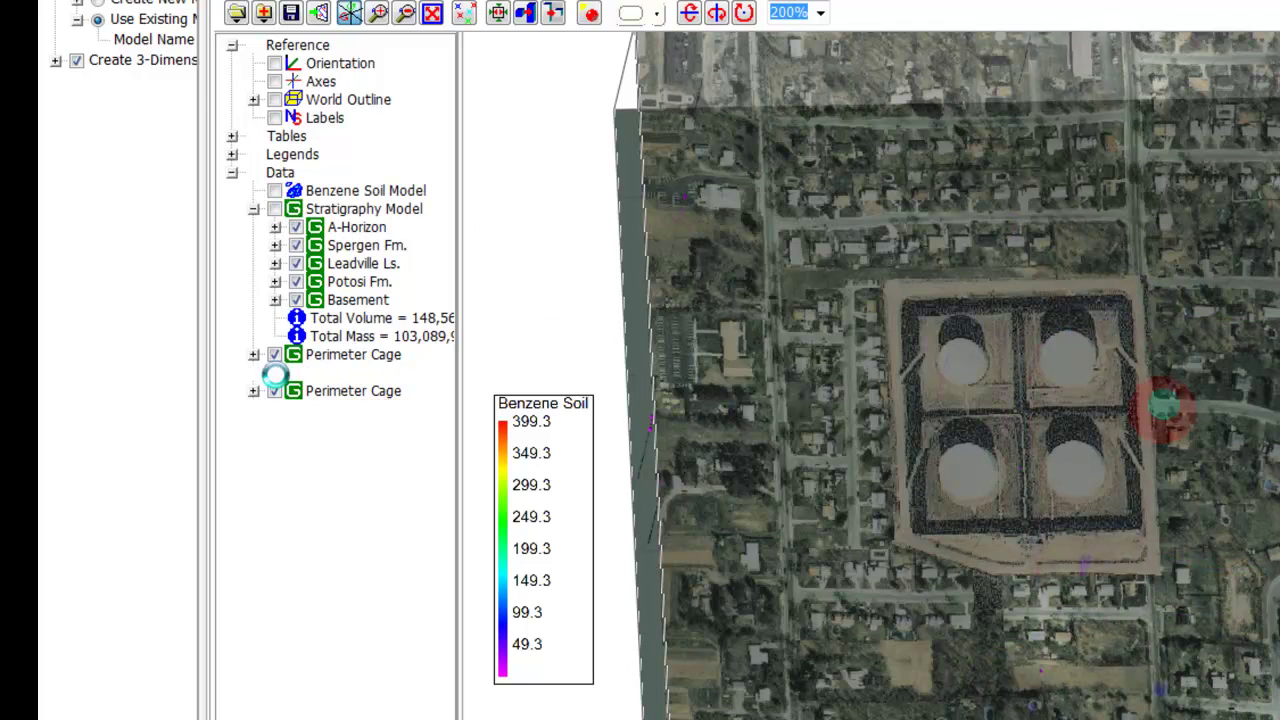
left_click(232, 156)
left_click(274, 172)
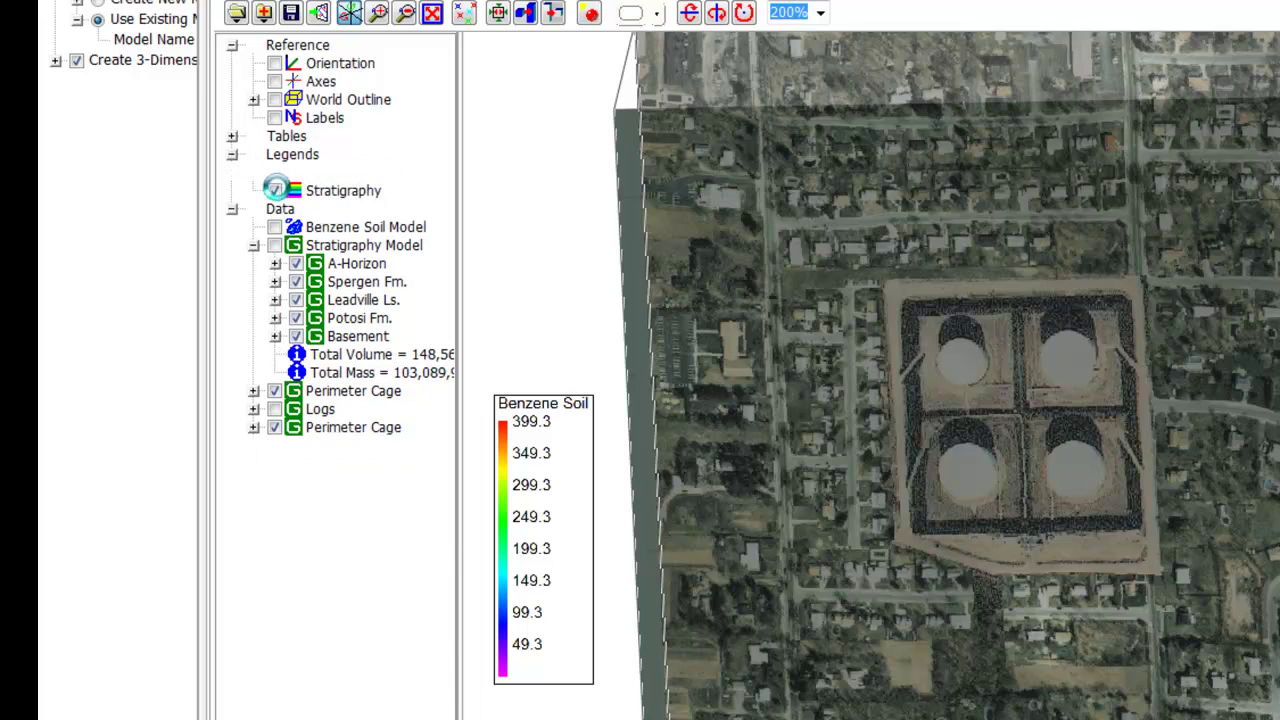
left_click(274, 190)
Set the model rotating around its north/south axis and show the Stratigraphy Model and the Logs with the draped airphoto.
left_click_drag(1050, 660, 1007, 607)
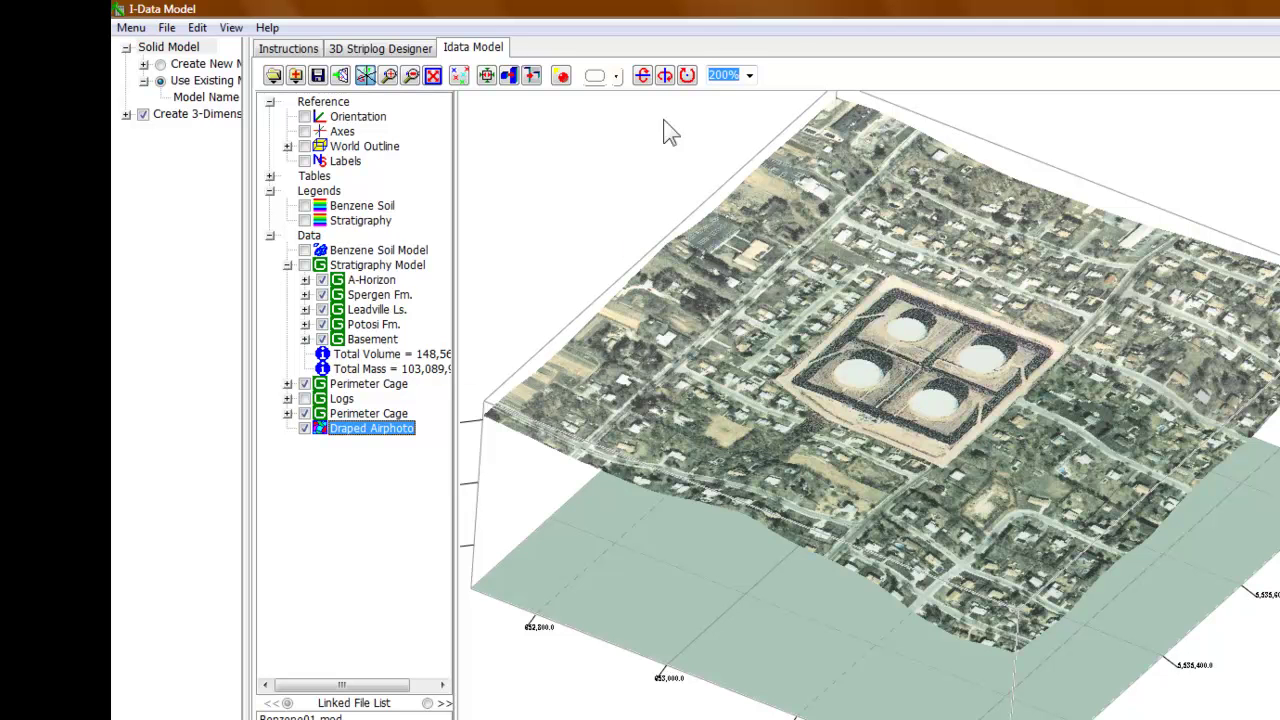
left_click(665, 75)
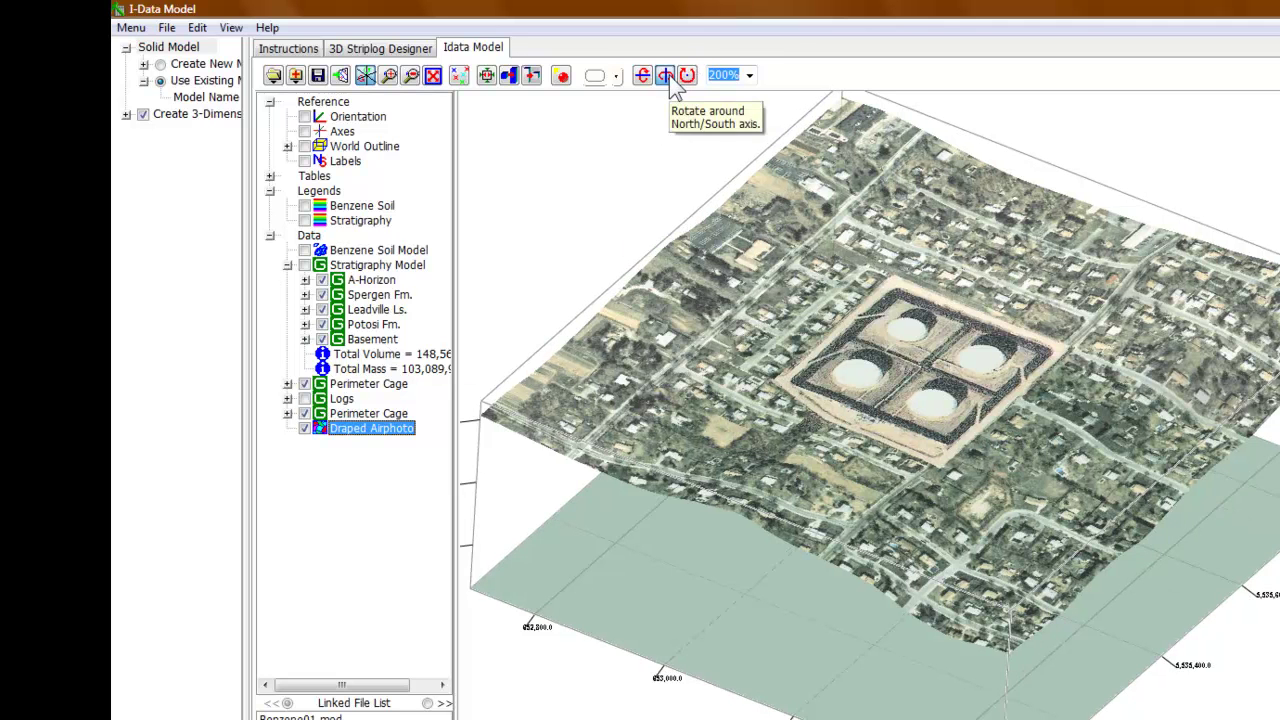
left_click(304, 398)
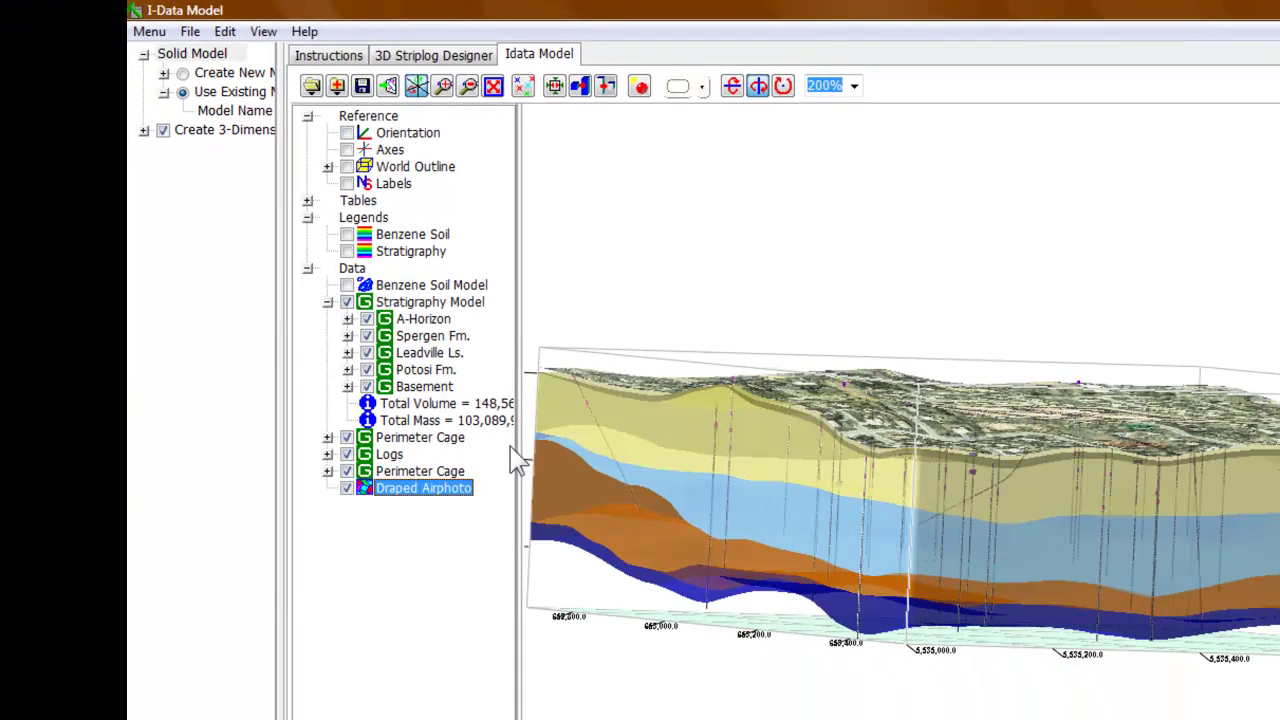
Hide the A-Horizon, Spergen Fm. and Leadville Ls. layers of the Stratigraphy Model and show the Benzene Soil Model.
left_click(366, 319)
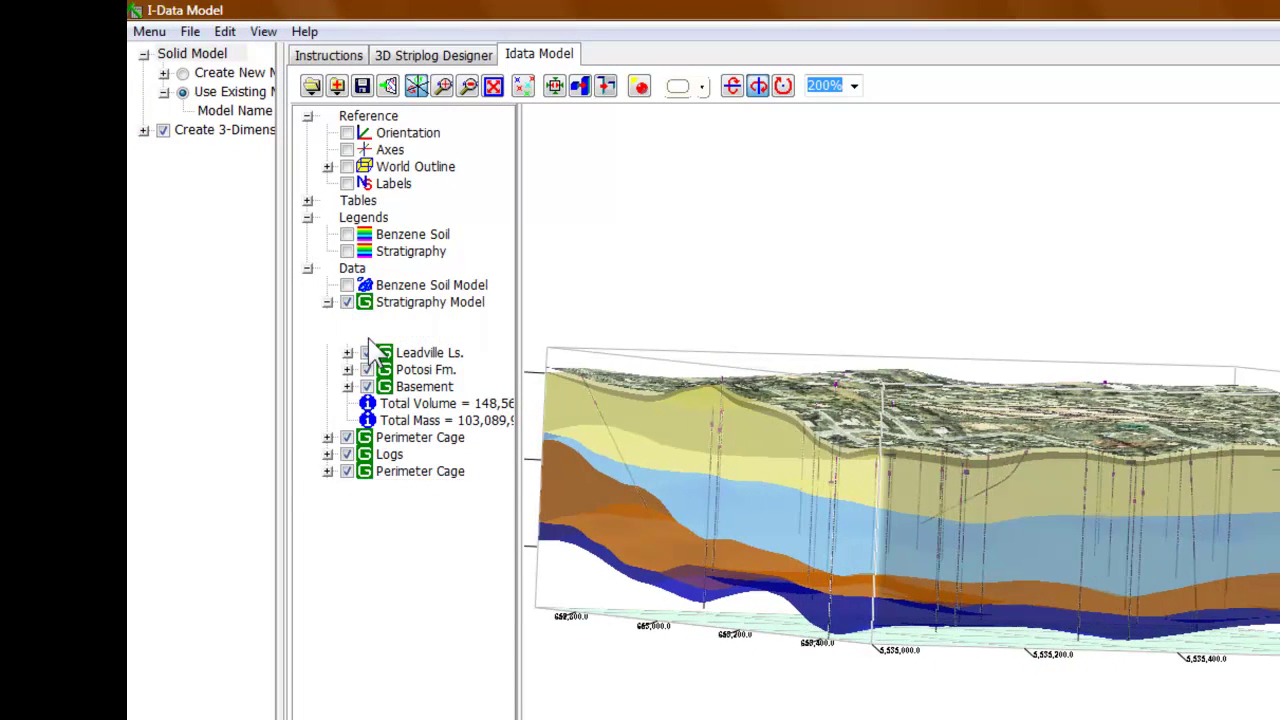
left_click(366, 336)
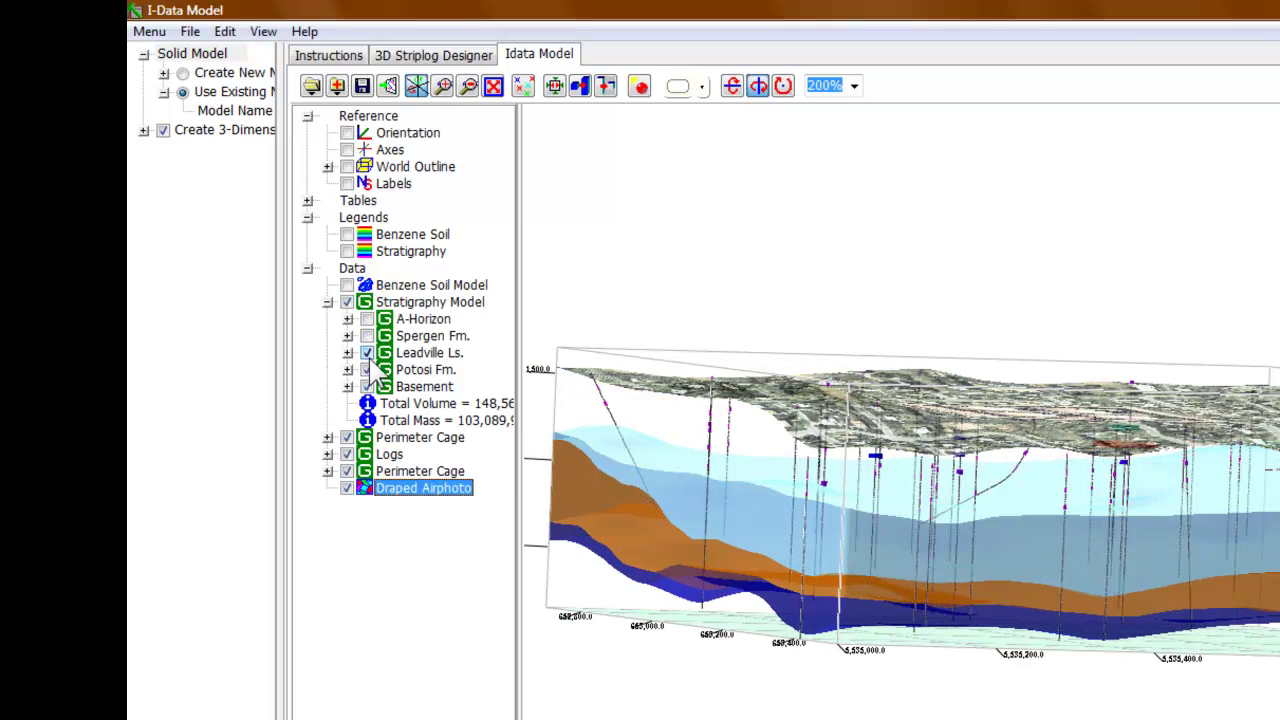
left_click(366, 353)
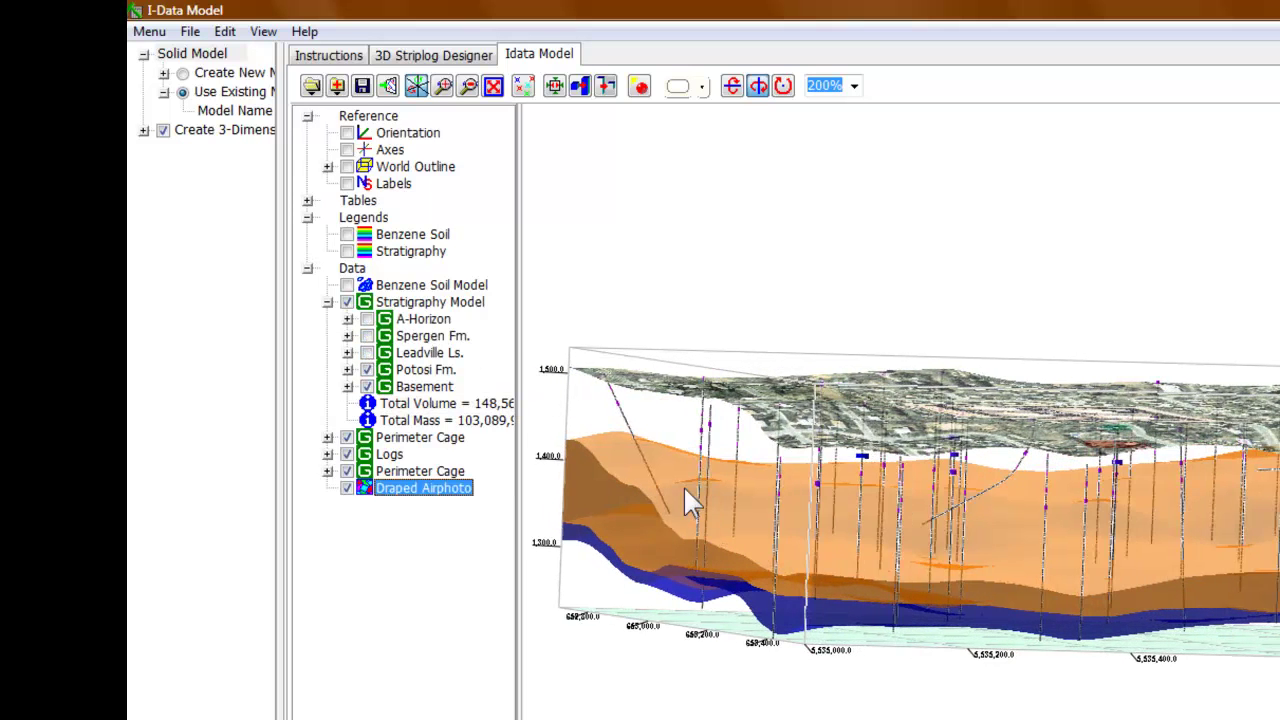
left_click(347, 285)
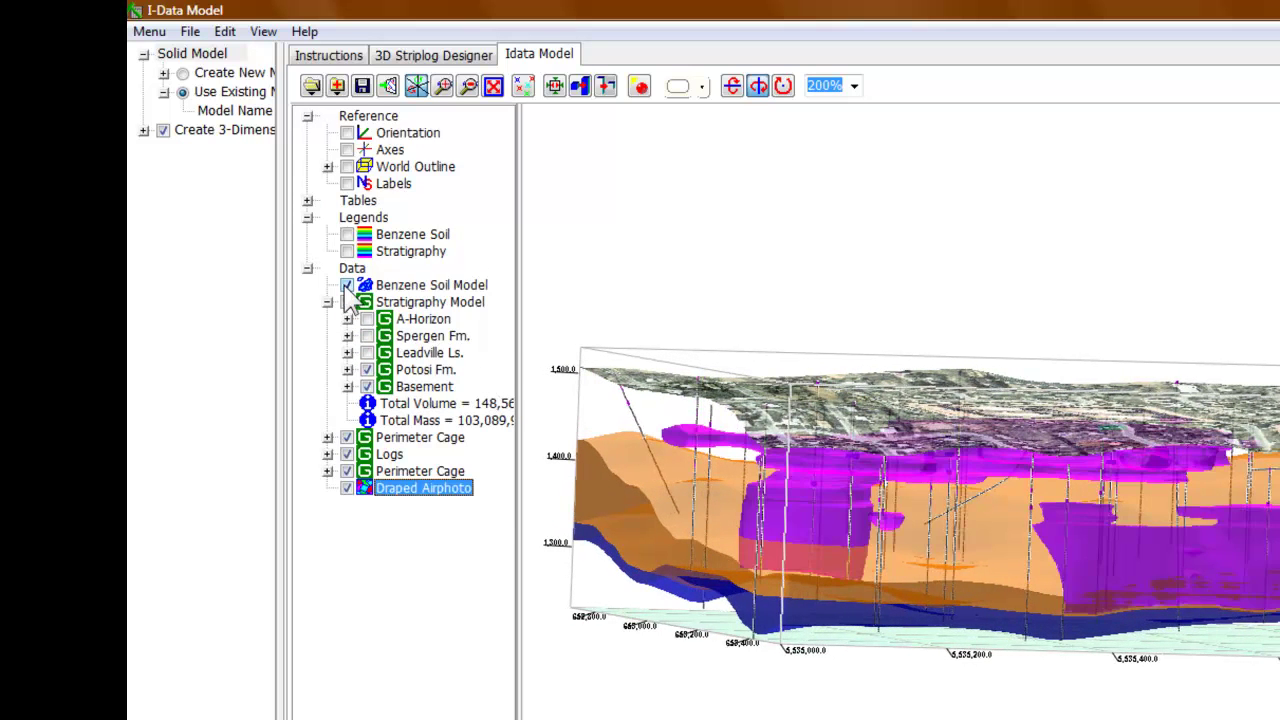
left_click_drag(963, 528, 1015, 542)
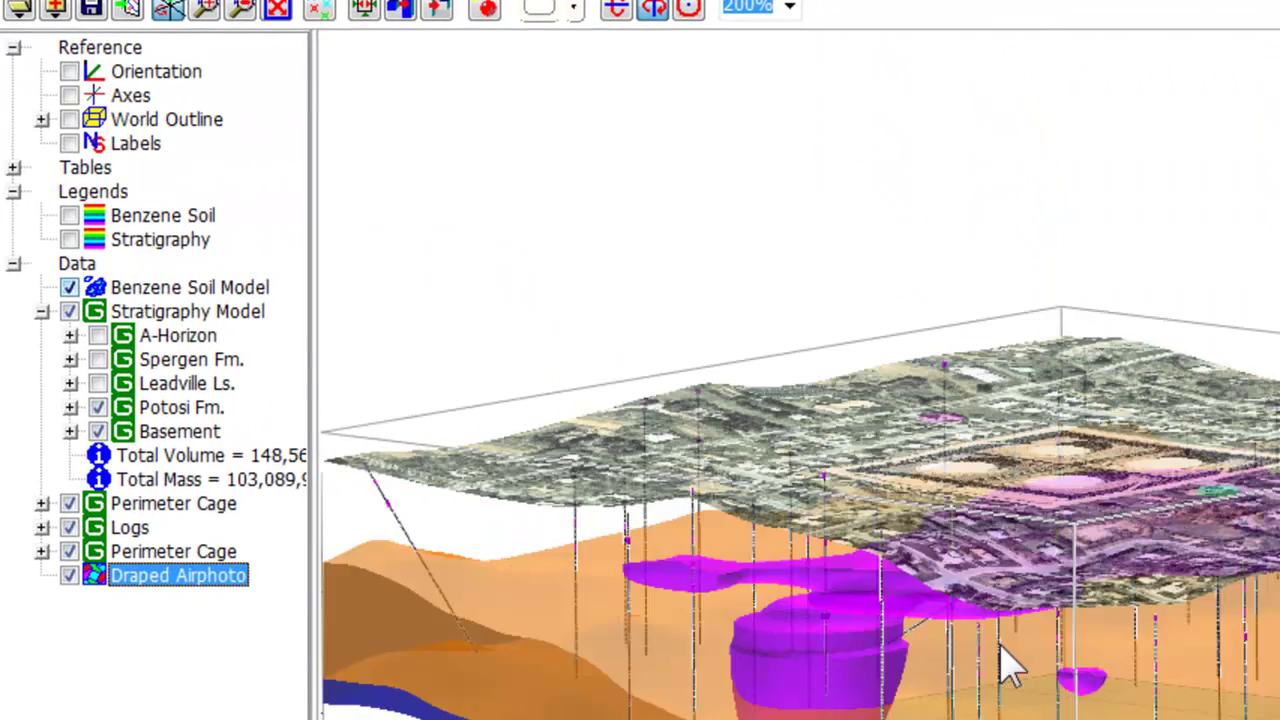
left_click_drag(1057, 671, 1075, 685)
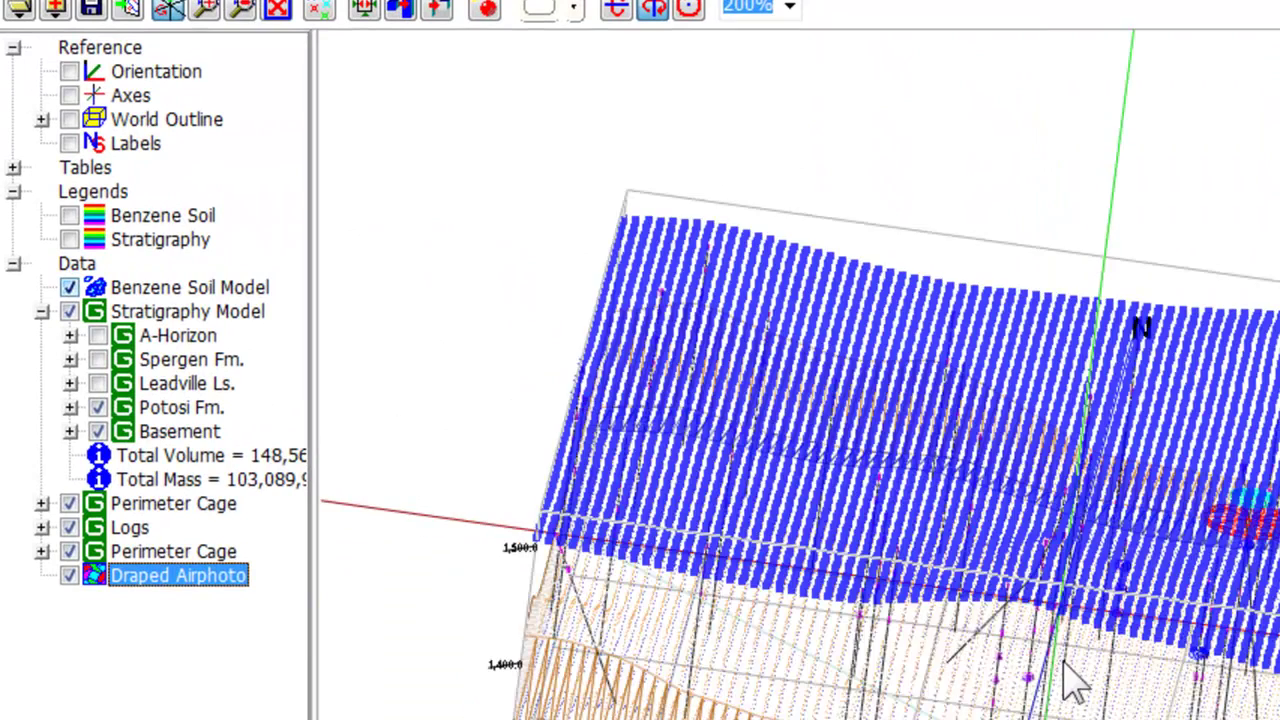